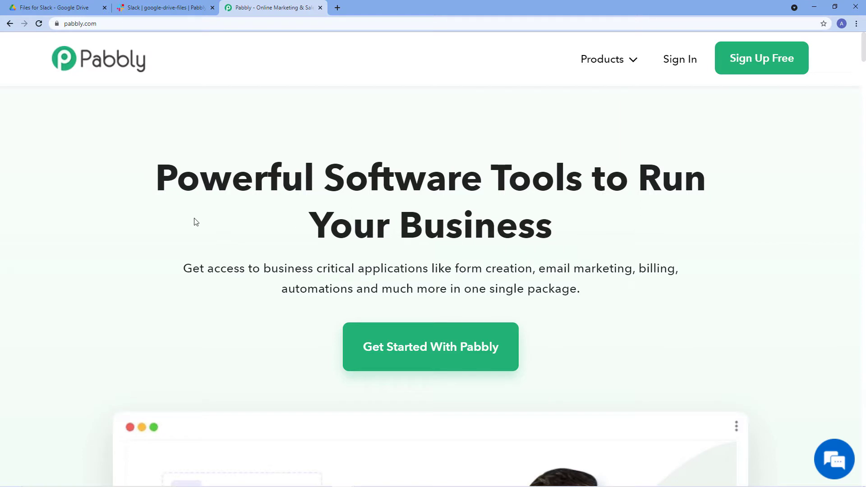
Sign in from the Pabbly Connect product page and access the Connect app's dashboard
mouse_move(624, 60)
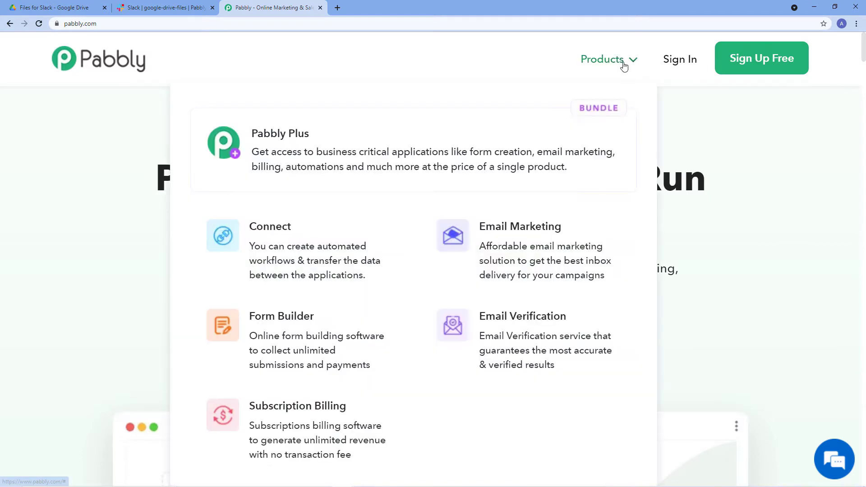
left_click(301, 227)
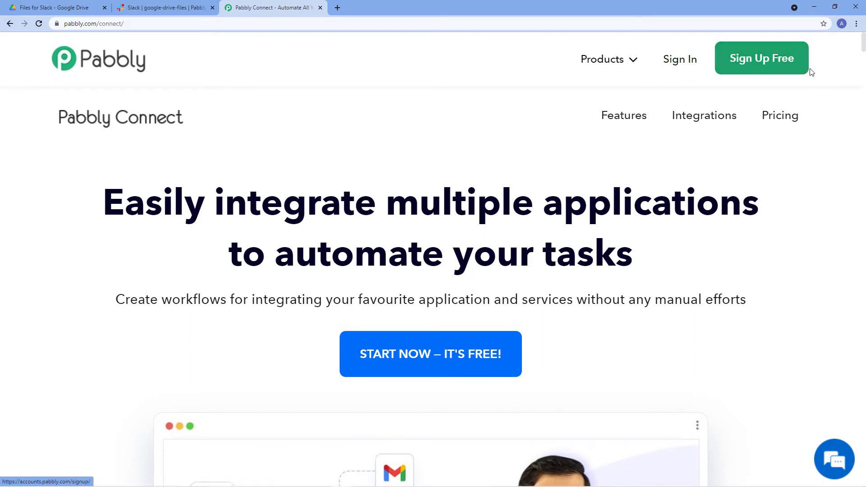
left_click(680, 59)
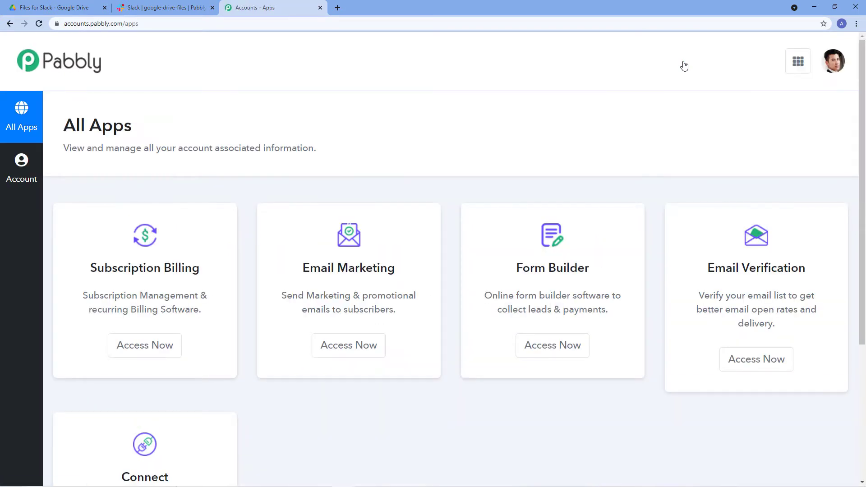
scroll(683, 64, "down", 2)
scroll(72, 239, "down", 2)
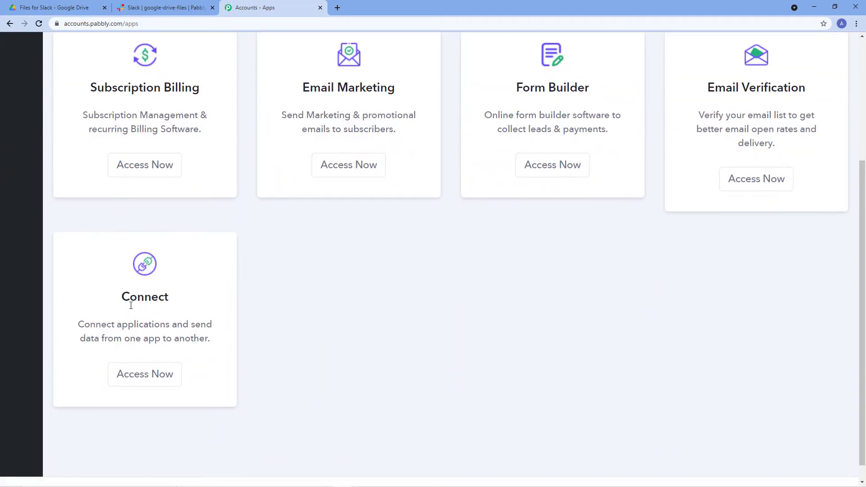
left_click(157, 377)
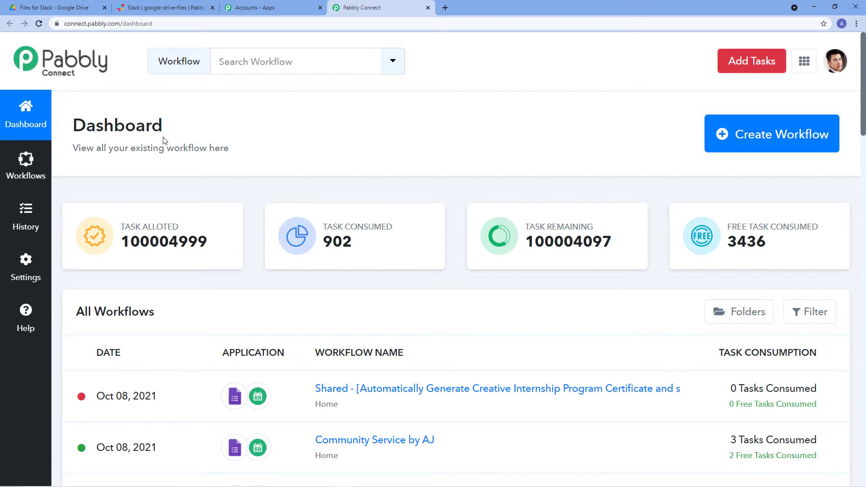
Create a new workflow named "Google Drive to Slack"
left_click(744, 136)
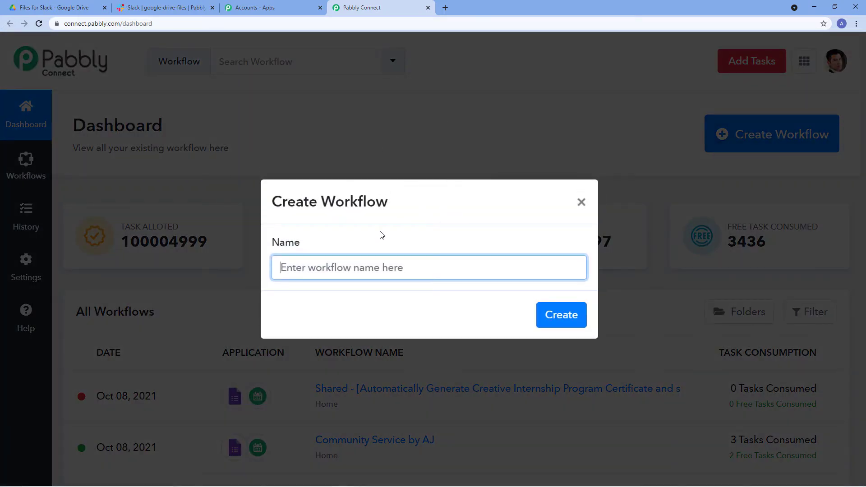
type("Goo")
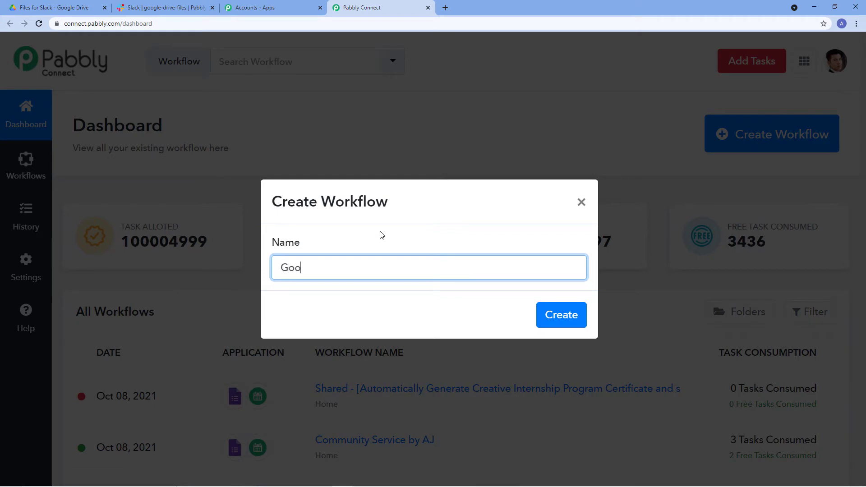
type("gle Drive to Slack")
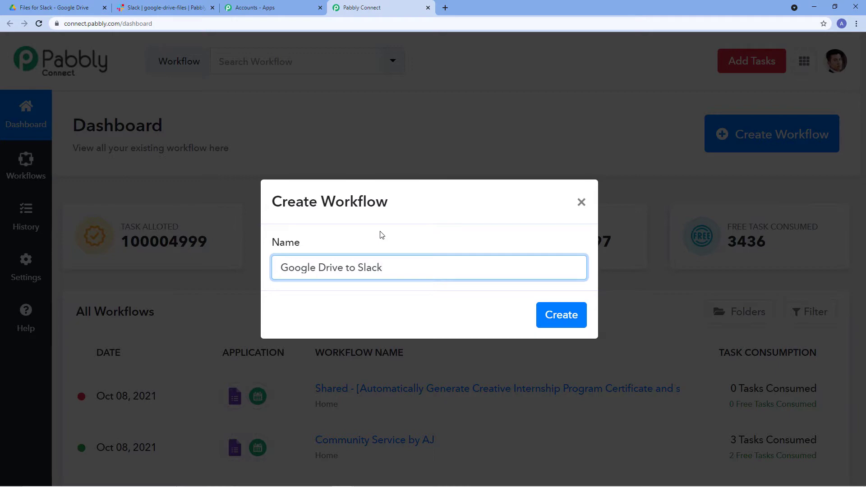
left_click(559, 322)
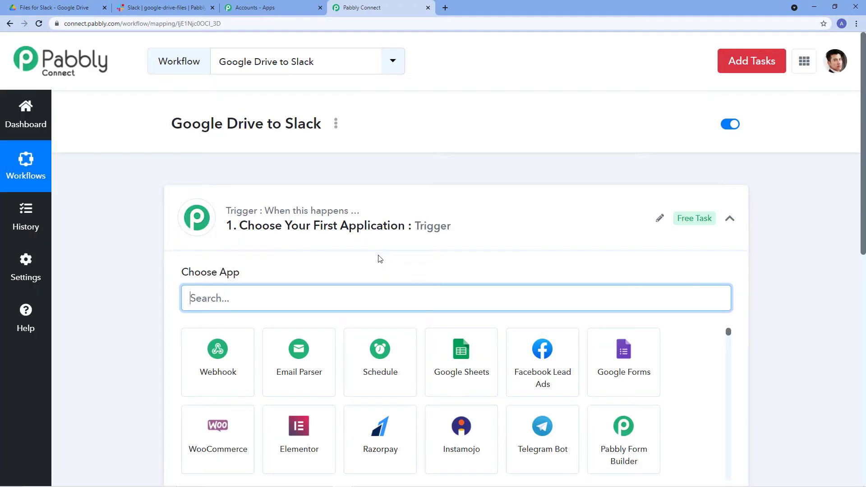
Set Google Drive as the workflow's trigger application
left_click(410, 226)
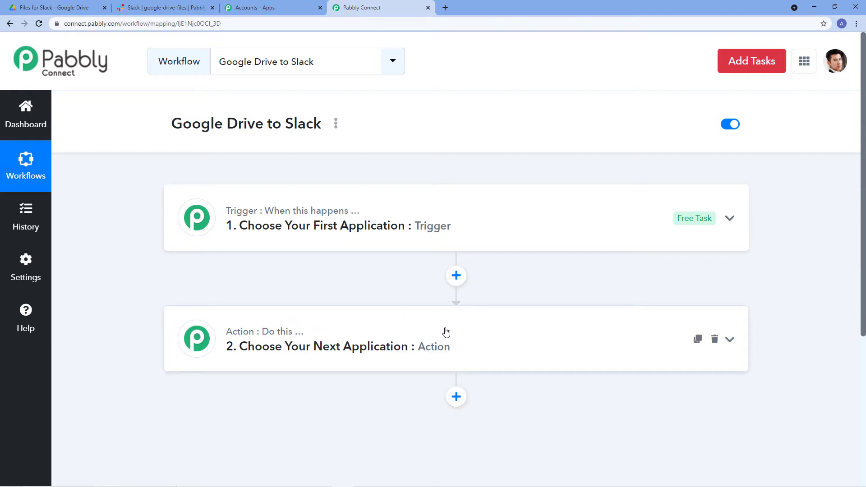
left_click(281, 228)
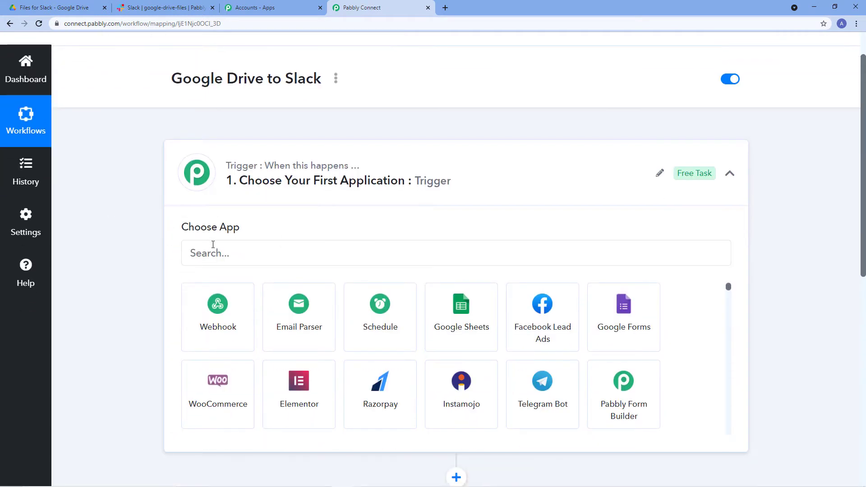
left_click(213, 245)
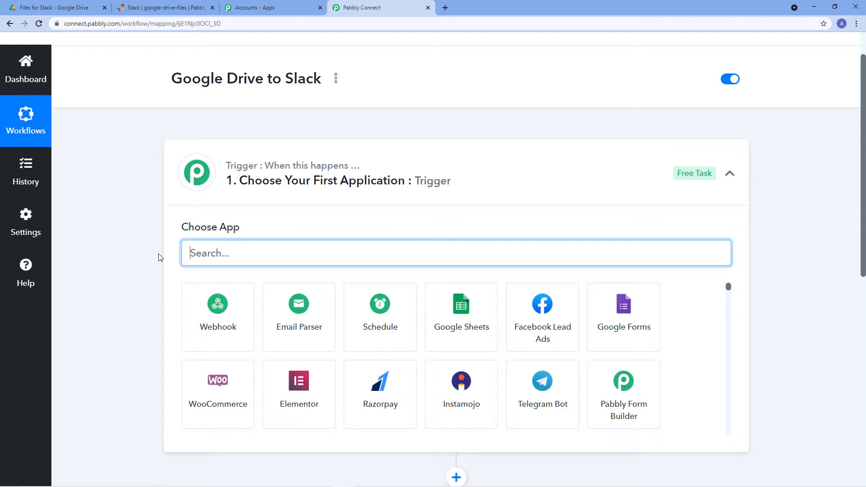
type("G")
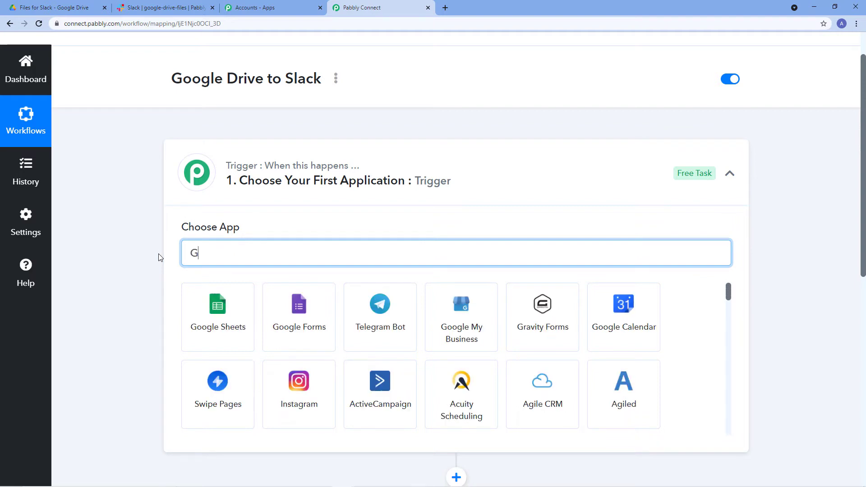
type("oogle Drive")
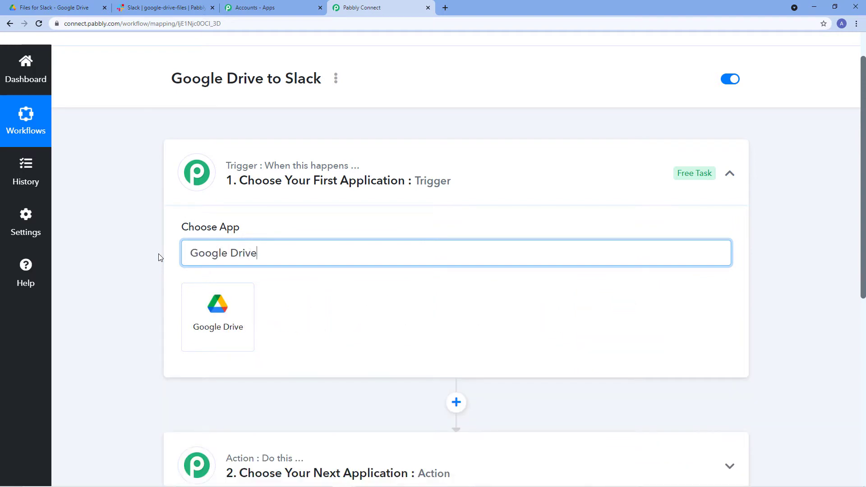
left_click(228, 309)
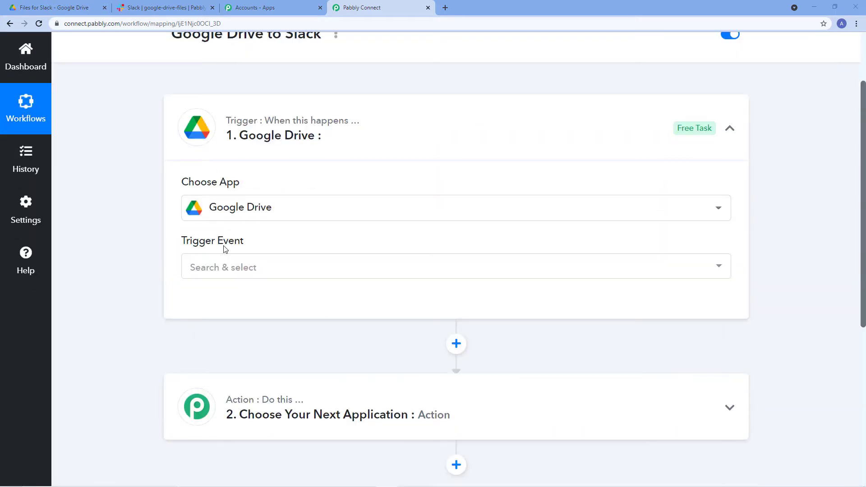
Set the Google Drive trigger event to New File In Specific Folder
left_click(243, 274)
scroll(265, 271, "down", 2)
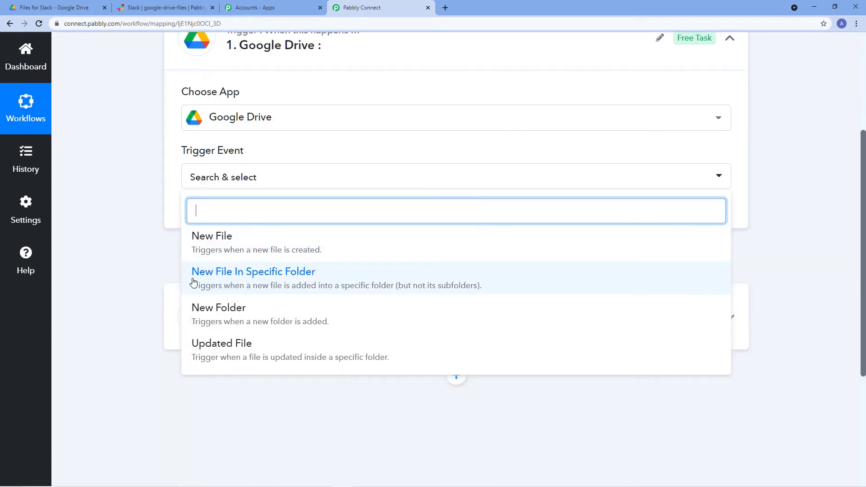
left_click(300, 280)
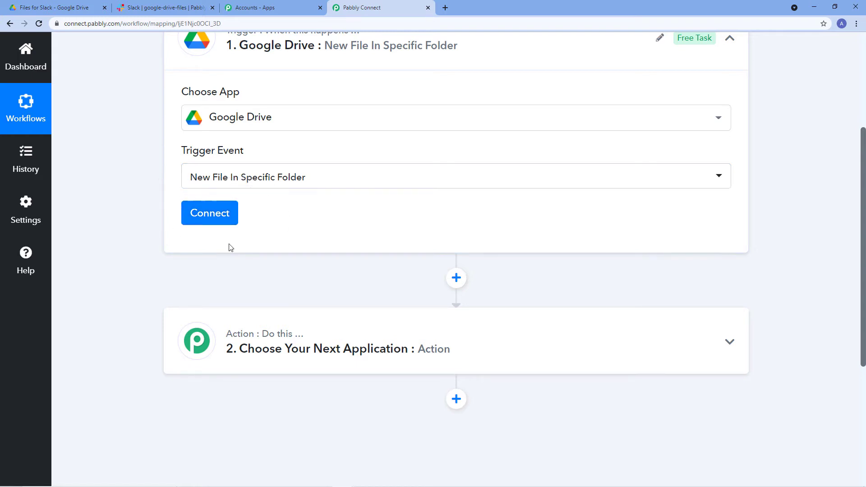
Add a new Google Drive connection for the trigger and bring up its Google sign-in window
left_click(213, 218)
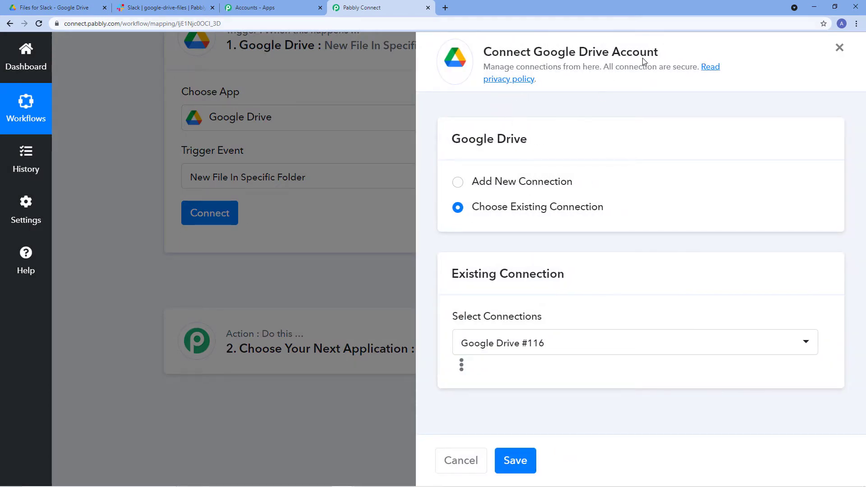
left_click(458, 184)
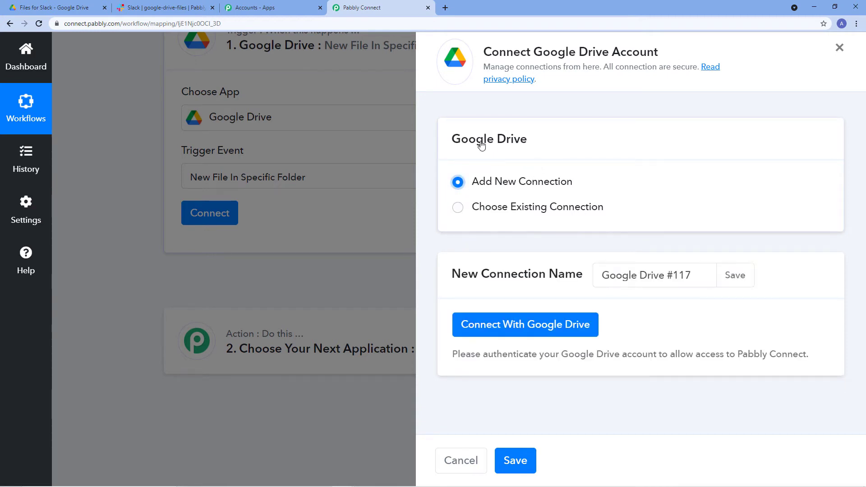
left_click(496, 325)
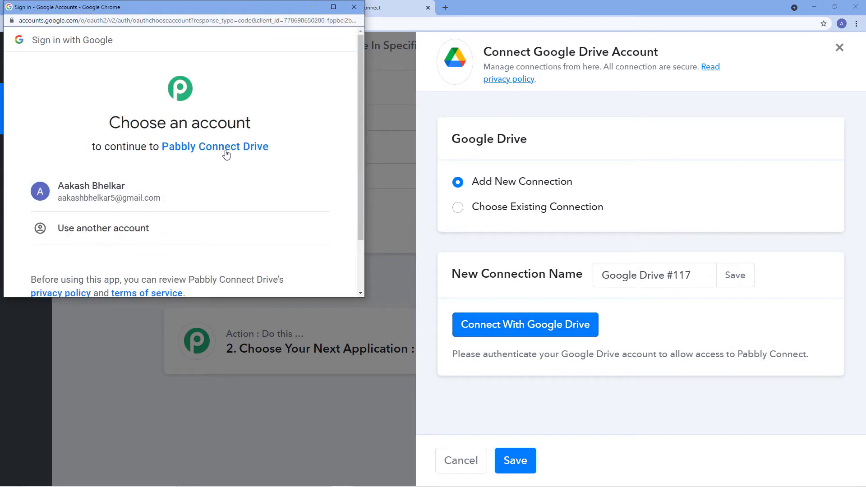
left_click_drag(211, 9, 238, 55)
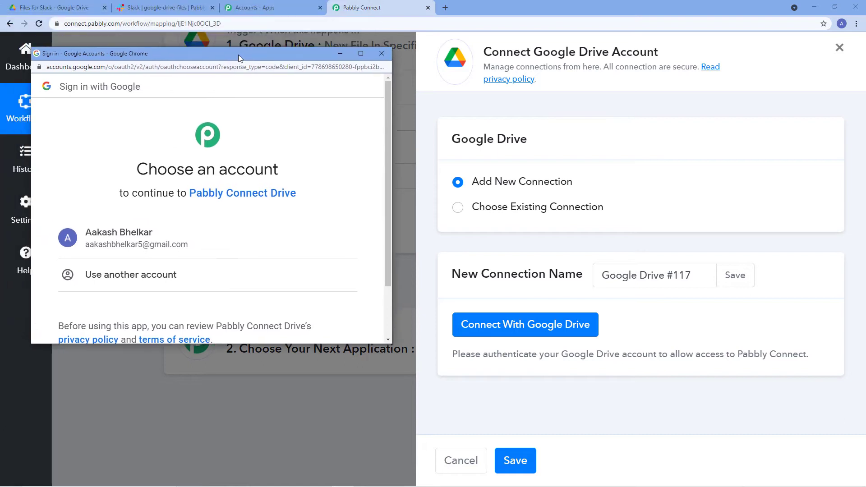
Check in Google Drive which Google account is signed in, and return to Pabbly Connect
left_click(55, 7)
left_click(204, 91)
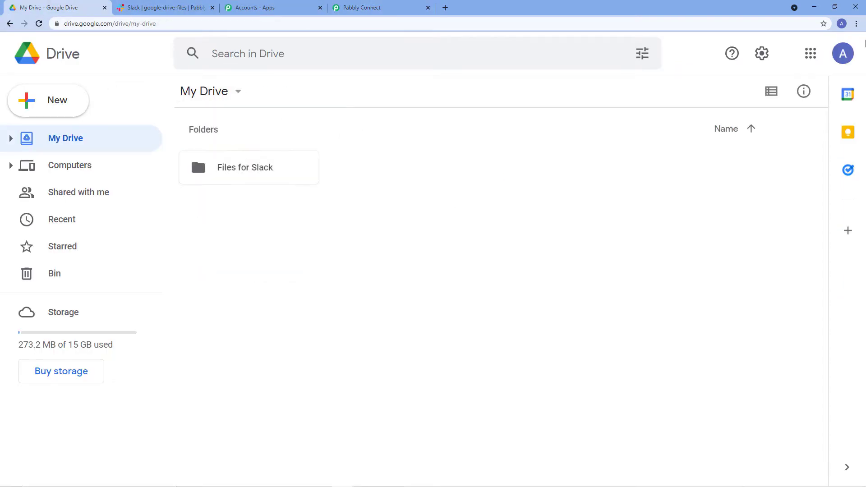
left_click(843, 53)
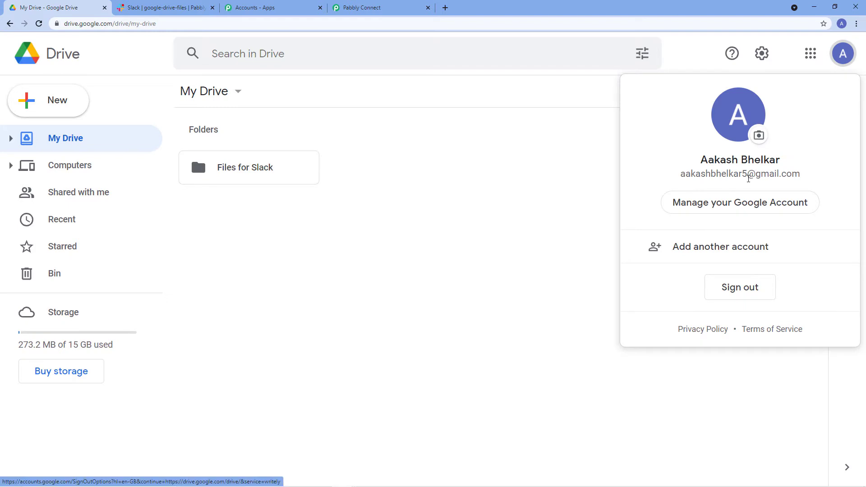
left_click(363, 6)
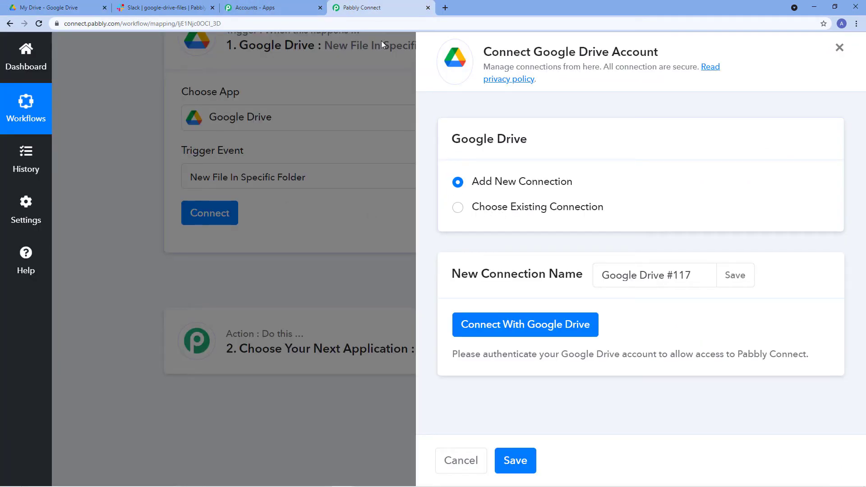
Authorize Pabbly Connect Drive in the Google sign-in window with the same account that Google Drive uses
key("alt+Tab")
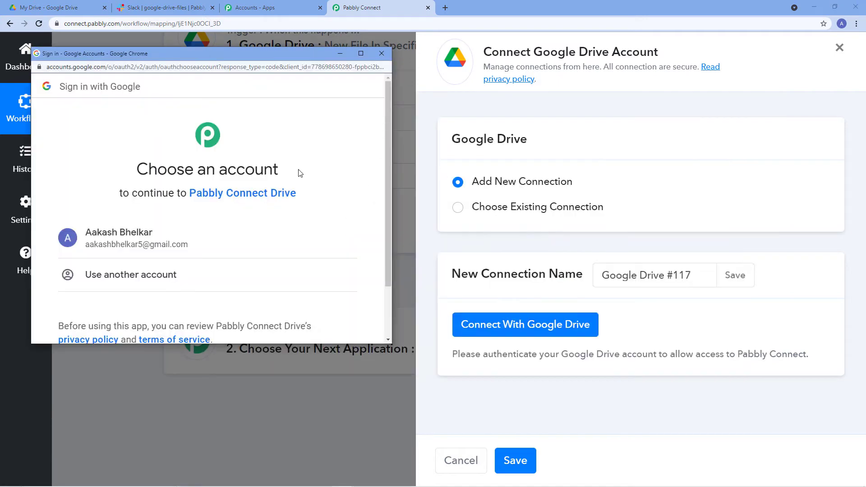
left_click(116, 249)
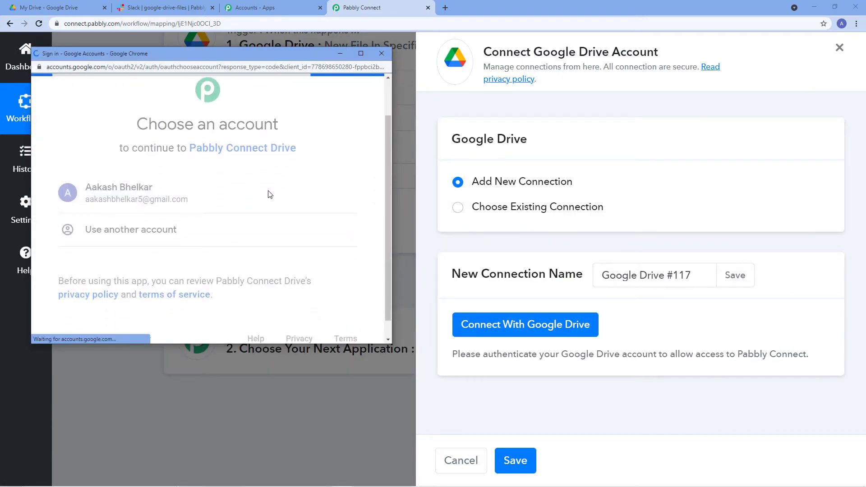
scroll(271, 169, "down", 5)
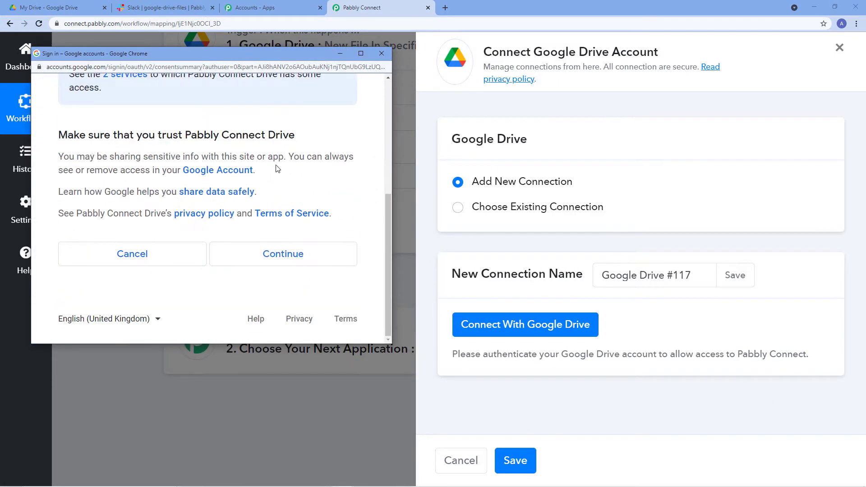
left_click(273, 256)
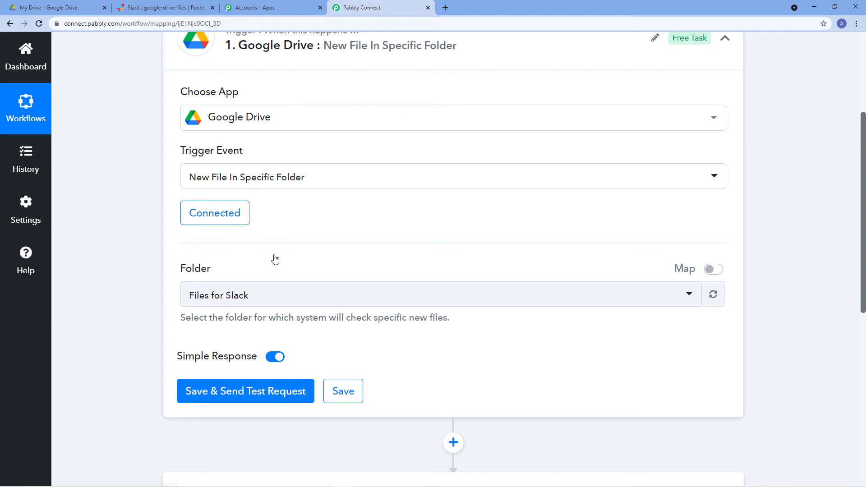
Select "Files for Slack" as the folder the trigger checks for new files
scroll(274, 259, "up", 1)
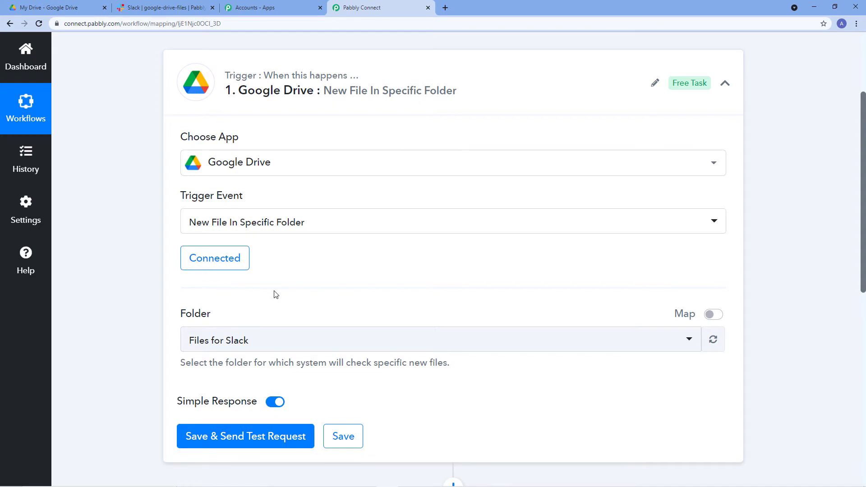
scroll(274, 295, "down", 1)
scroll(245, 251, "down", 1)
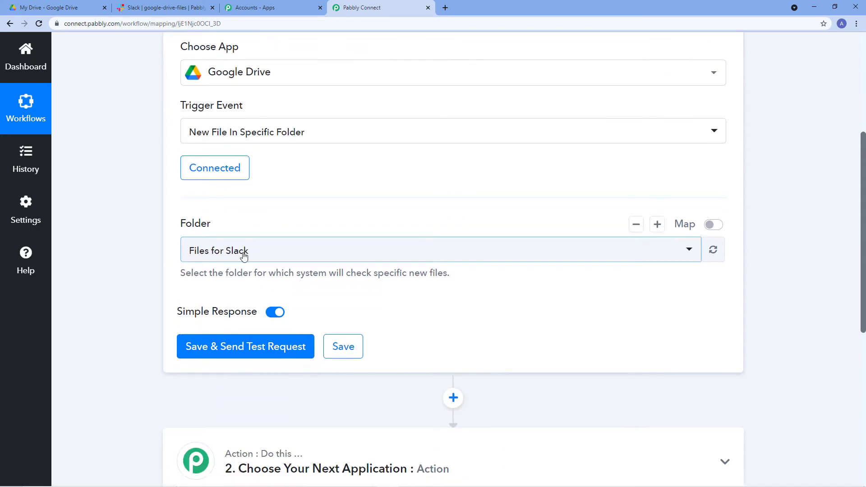
left_click(459, 253)
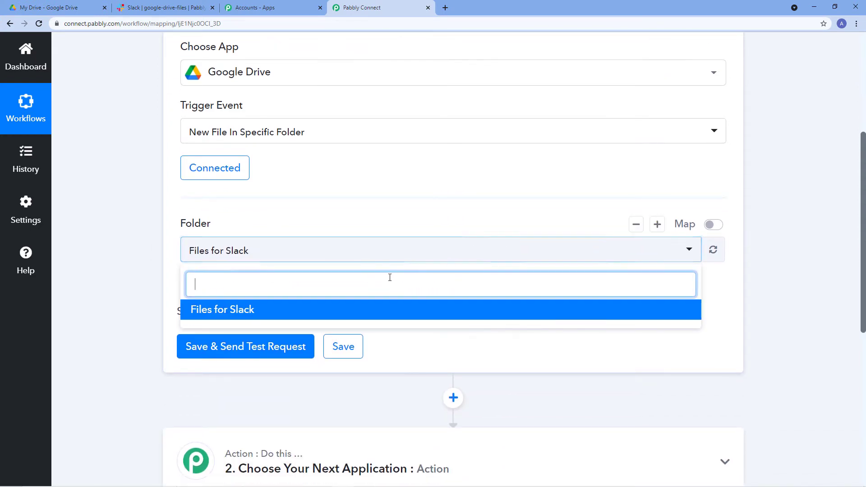
left_click(237, 312)
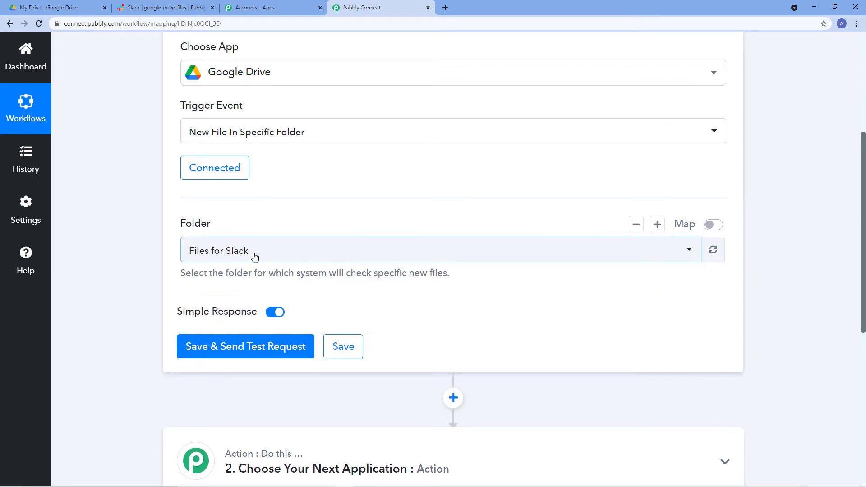
Switch to Google Drive, create a folder named "PDF Files for Slack" in My Drive, and open it
key("ctrl+1")
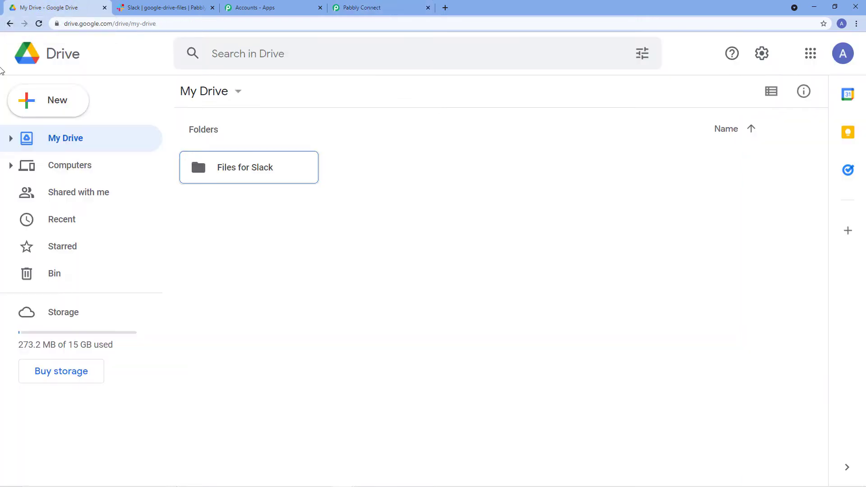
left_click(317, 237)
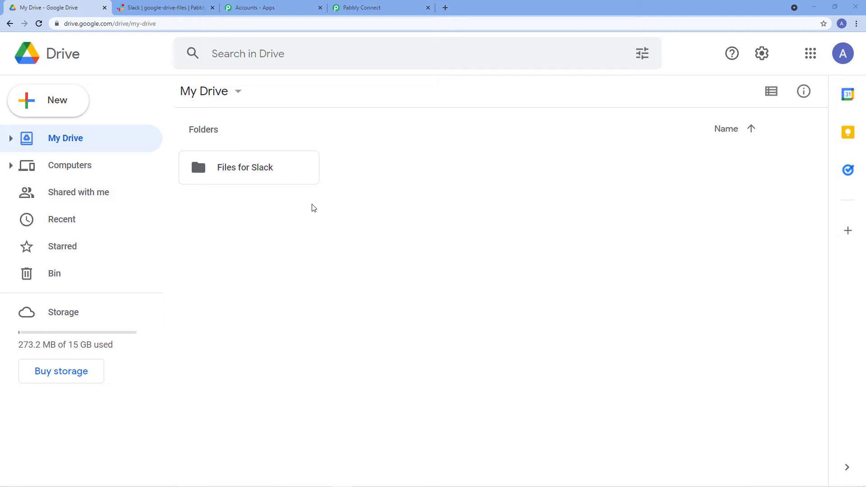
left_click(60, 101)
left_click(79, 108)
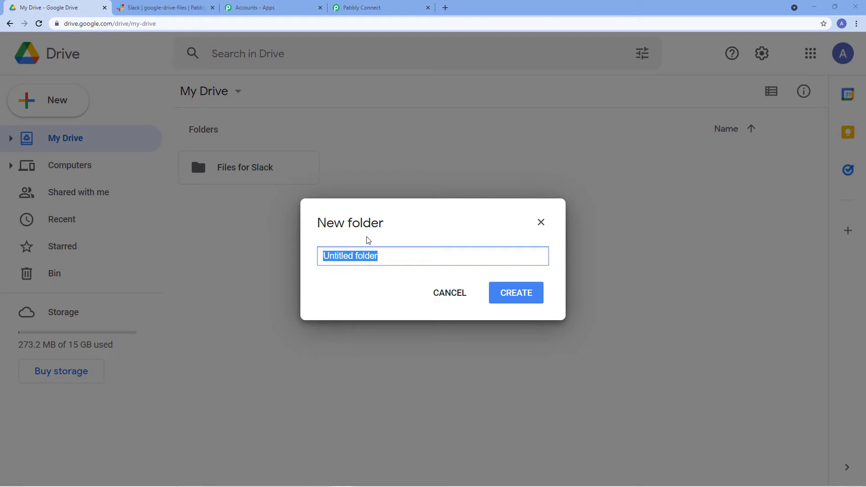
type("PDF F")
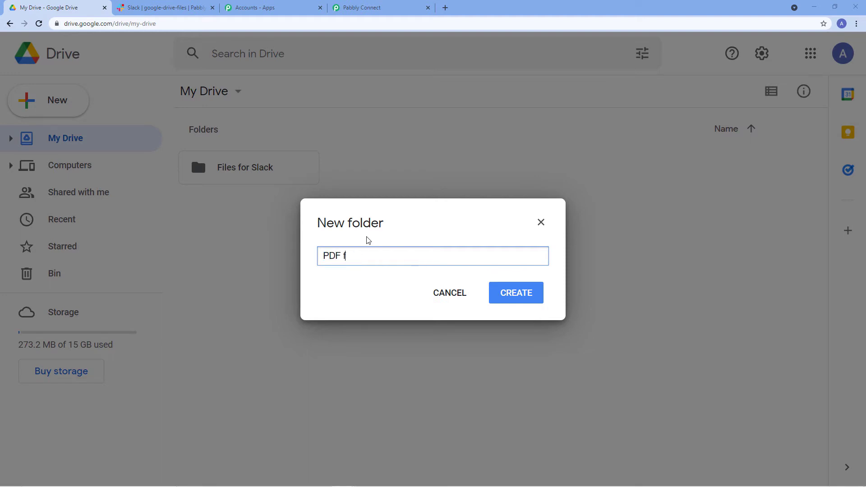
type("iles for Slack")
left_click(519, 293)
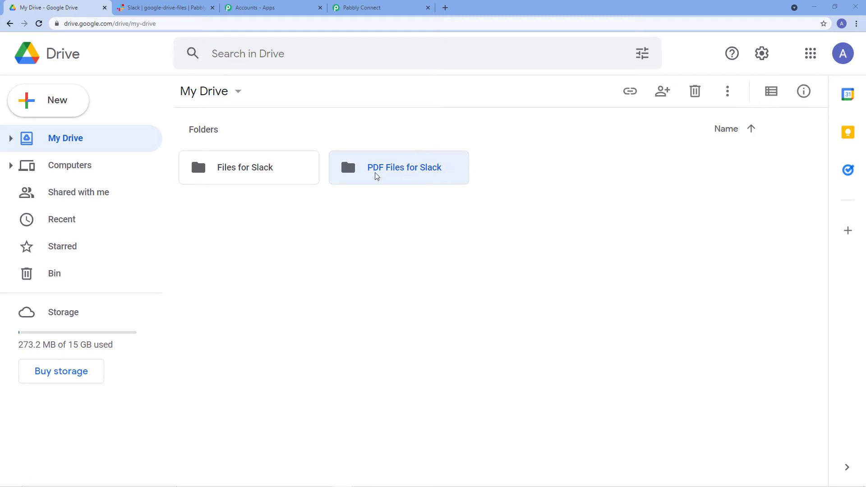
double_click(375, 176)
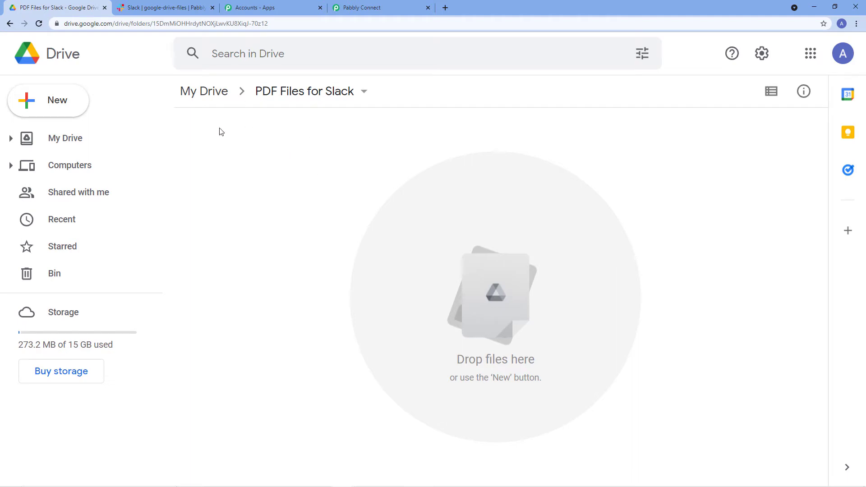
Back in Pabbly Connect, refresh the trigger's folder list and select "PDF Files for Slack" as the folder to check
left_click(403, 9)
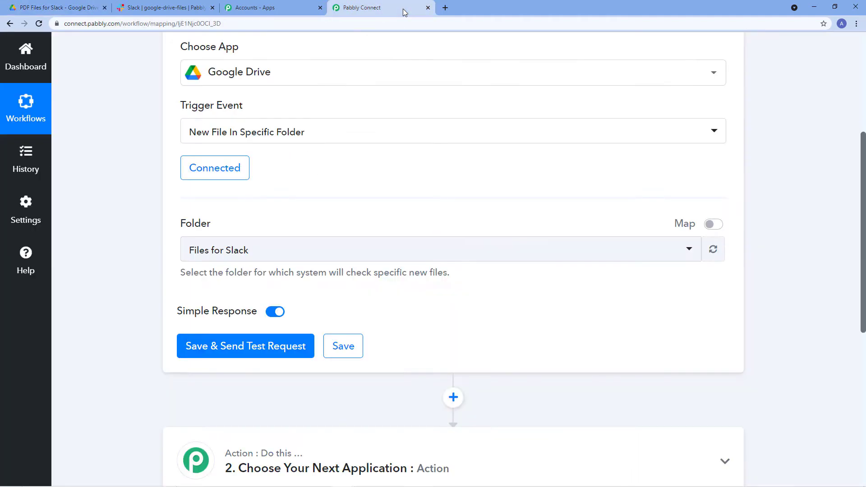
scroll(312, 176, "down", 1)
scroll(288, 165, "up", 1)
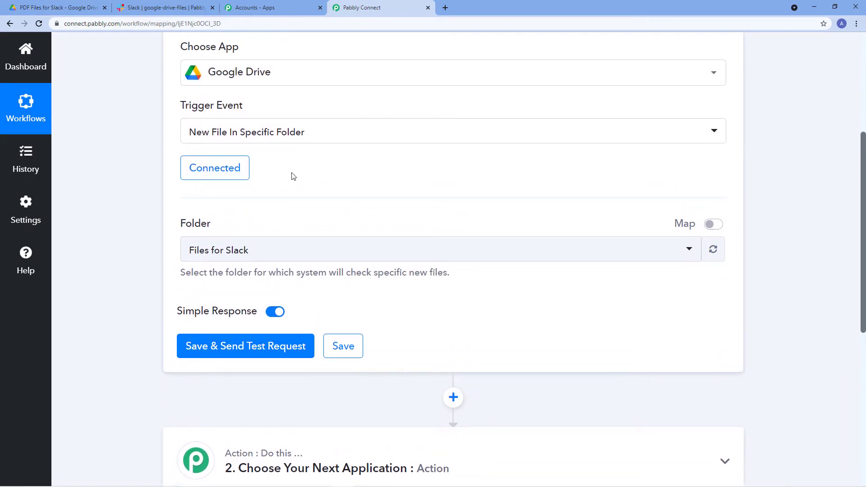
scroll(292, 176, "down", 1)
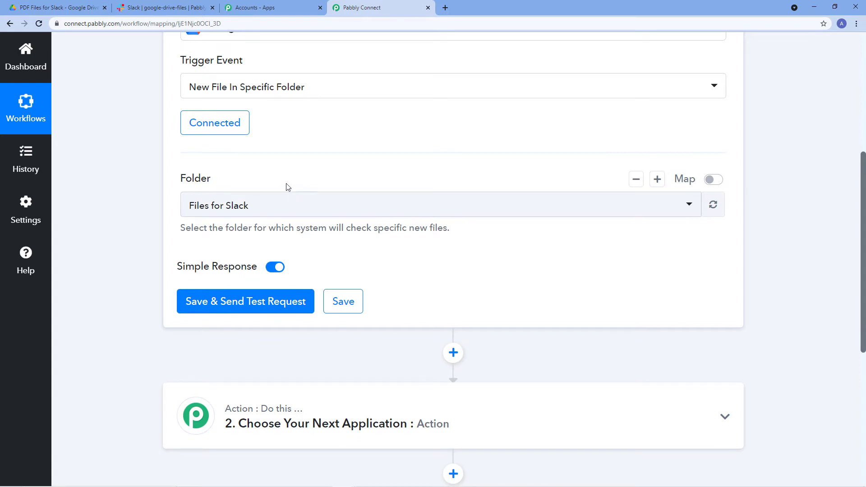
left_click(276, 206)
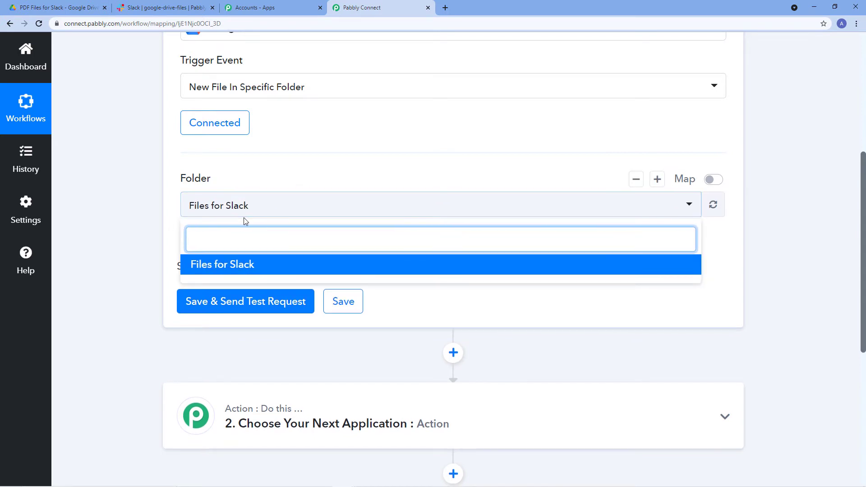
left_click(354, 163)
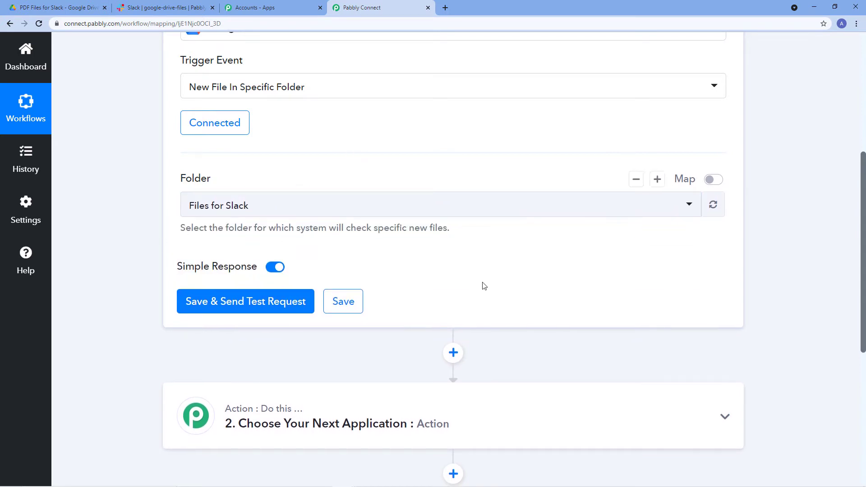
left_click(713, 205)
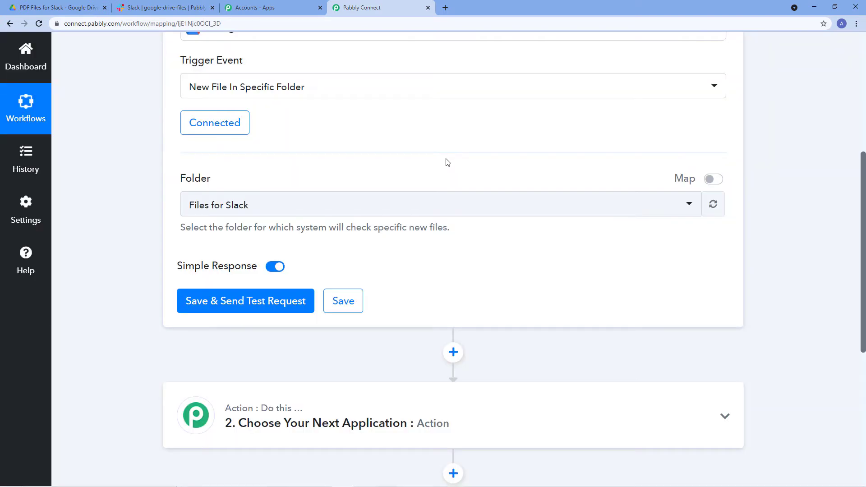
left_click(412, 210)
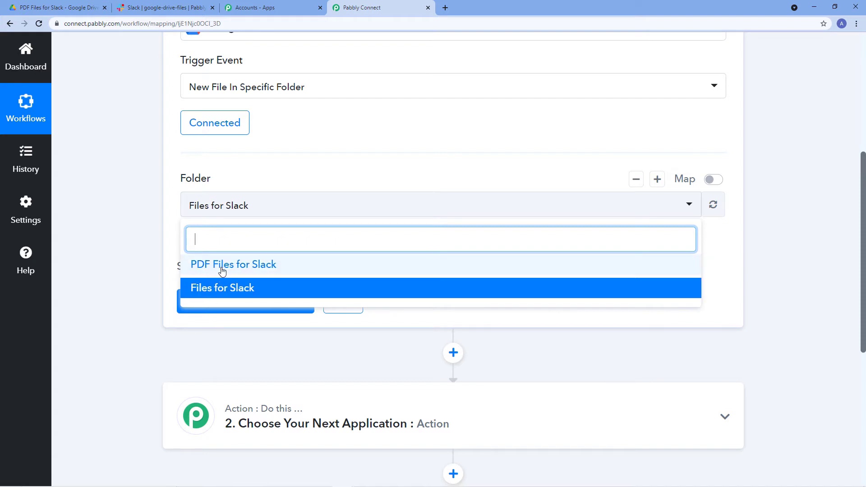
left_click(46, 1)
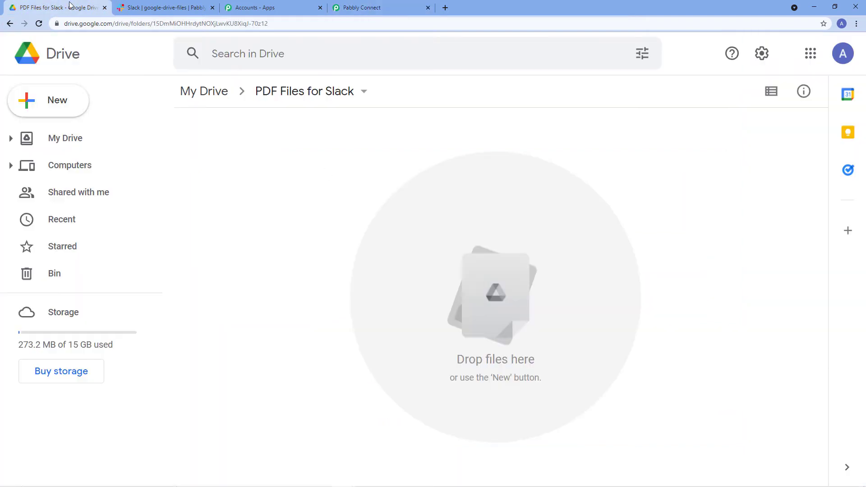
left_click(345, 6)
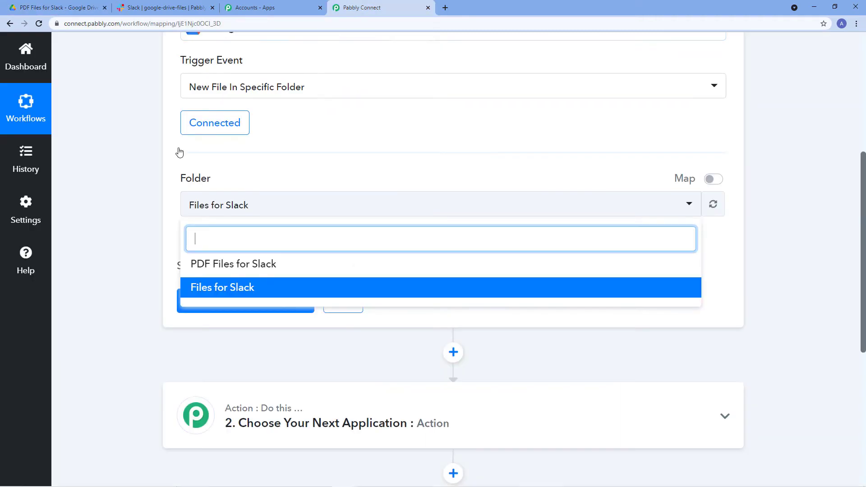
left_click(229, 265)
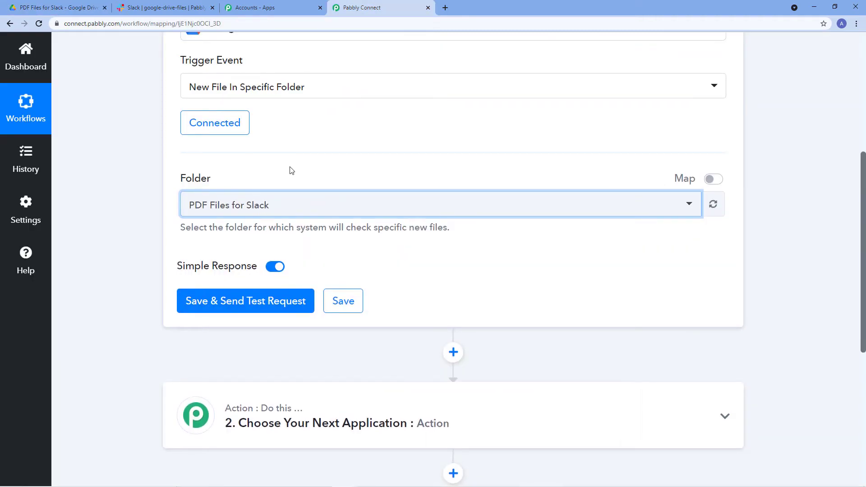
Upload the Chemistry Assignment PDF from the local Files folder to "PDF Files for Slack" in Google Drive
left_click(58, 7)
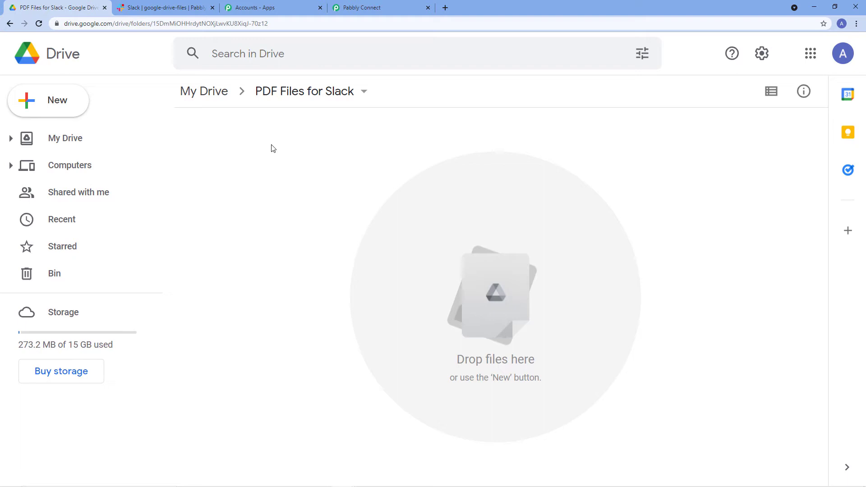
key("alt+Tab")
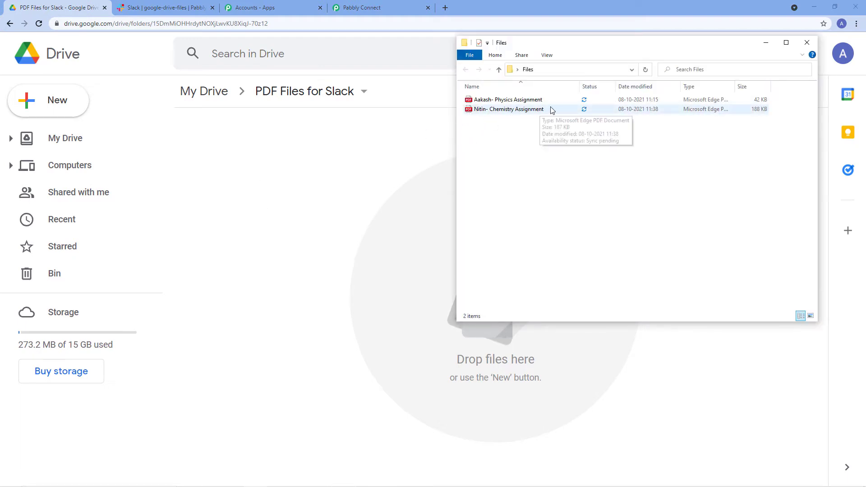
left_click_drag(536, 112, 338, 170)
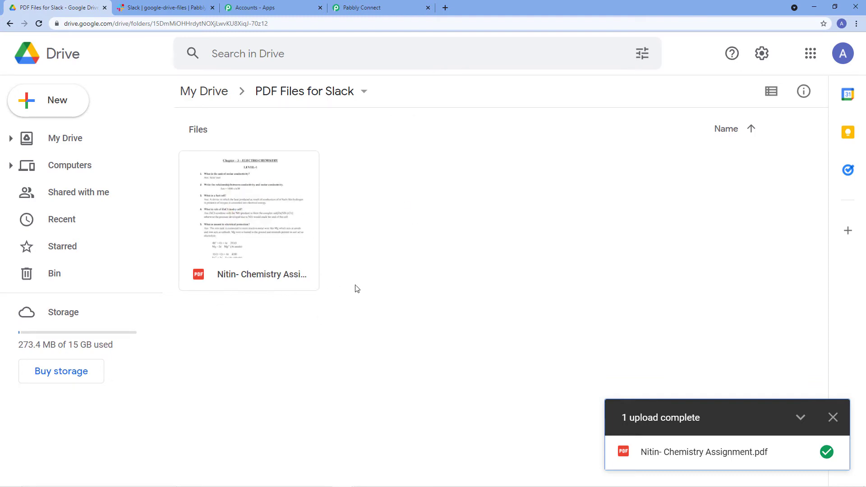
Return to Pabbly Connect, save the Google Drive trigger and send a test request
left_click(392, 5)
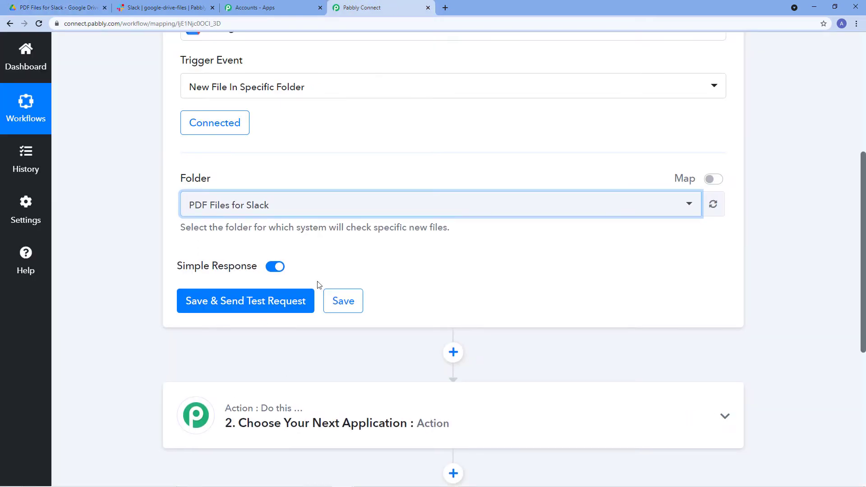
left_click(235, 308)
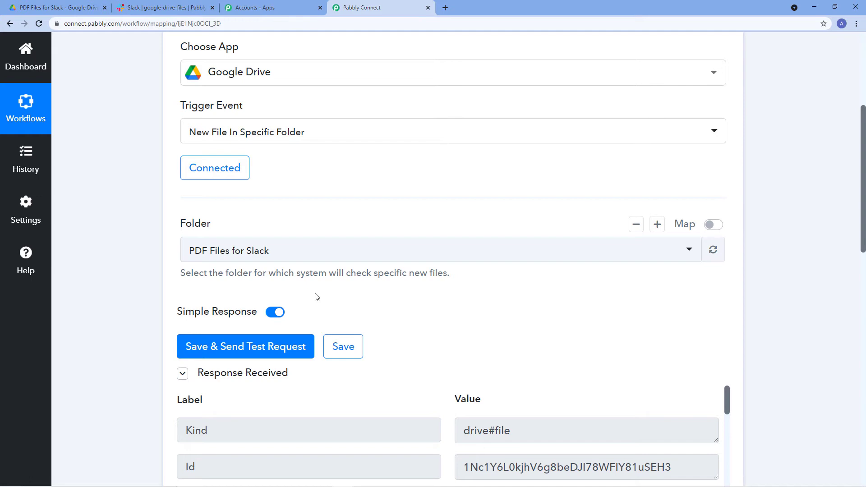
Check the Title in the trigger's received response against the file uploaded in Google Drive, and return to Pabbly Connect
scroll(318, 298, "down", 1)
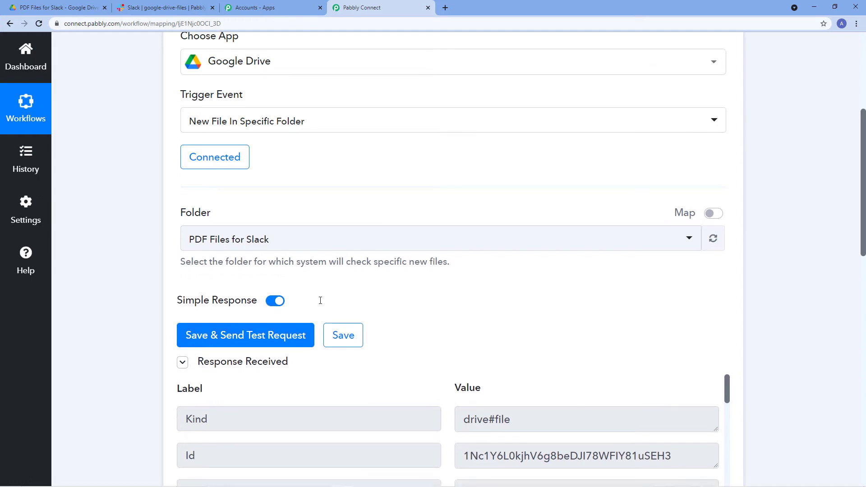
scroll(279, 333, "down", 3)
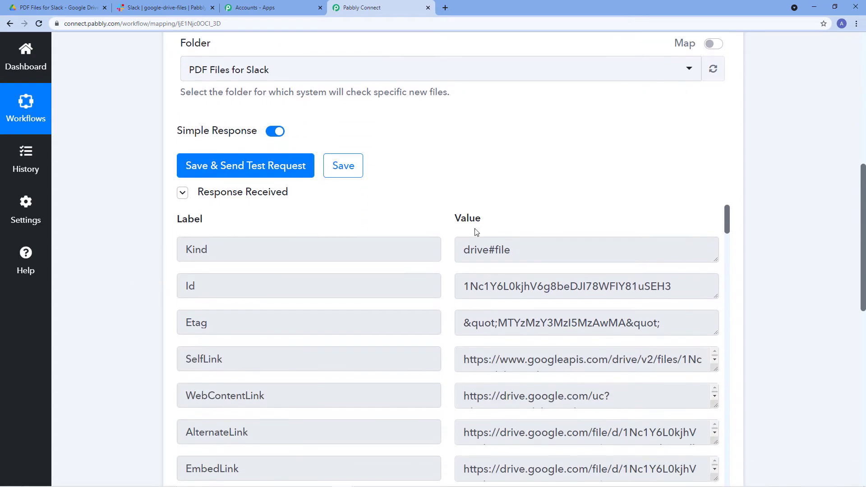
scroll(429, 205, "down", 2)
scroll(453, 228, "down", 2)
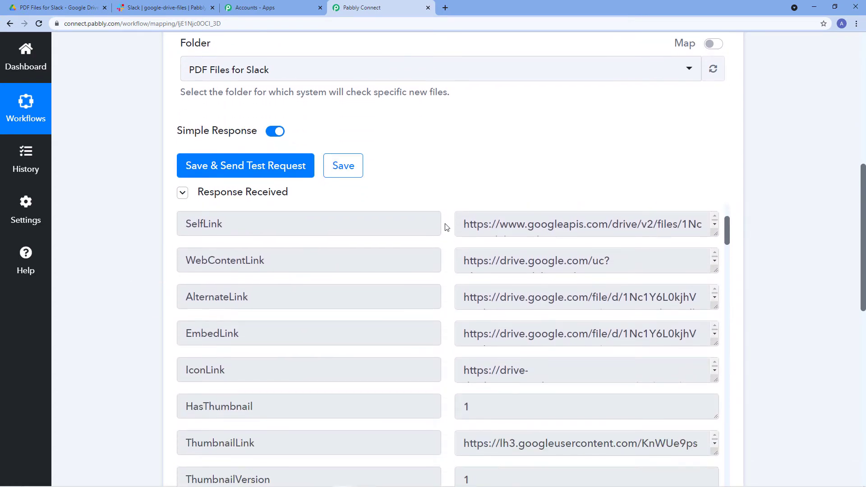
scroll(446, 226, "down", 5)
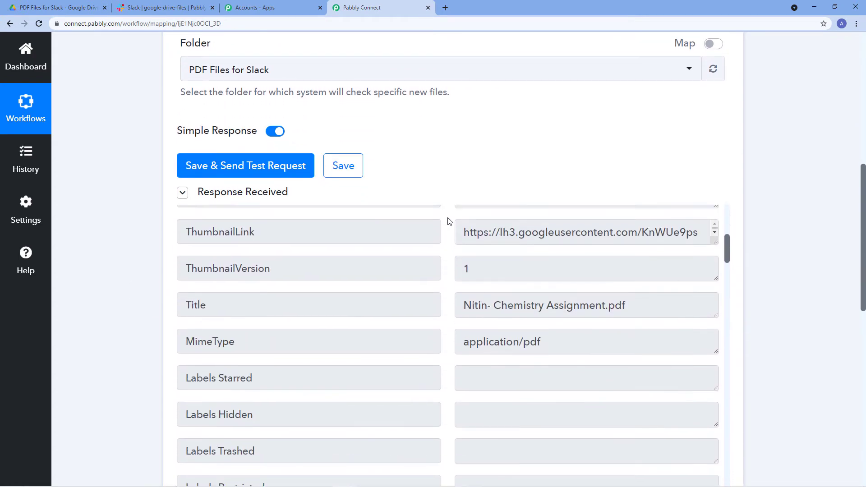
scroll(448, 246, "down", 1)
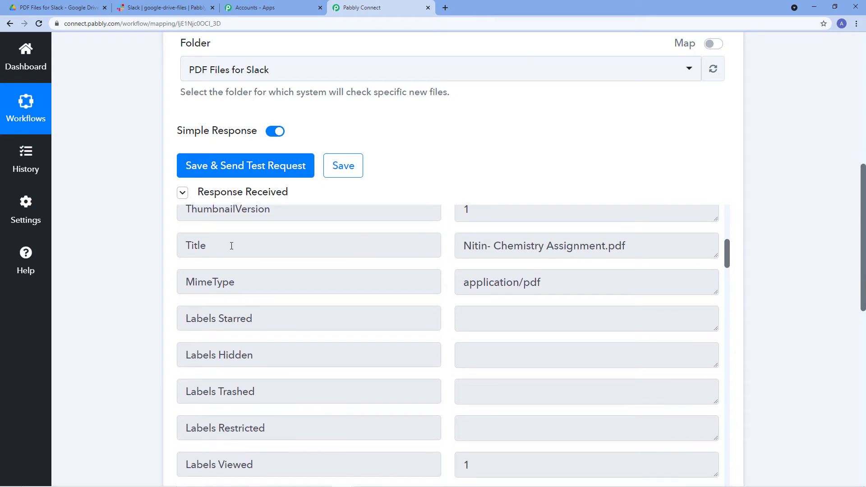
left_click_drag(464, 245, 636, 253)
left_click(539, 260)
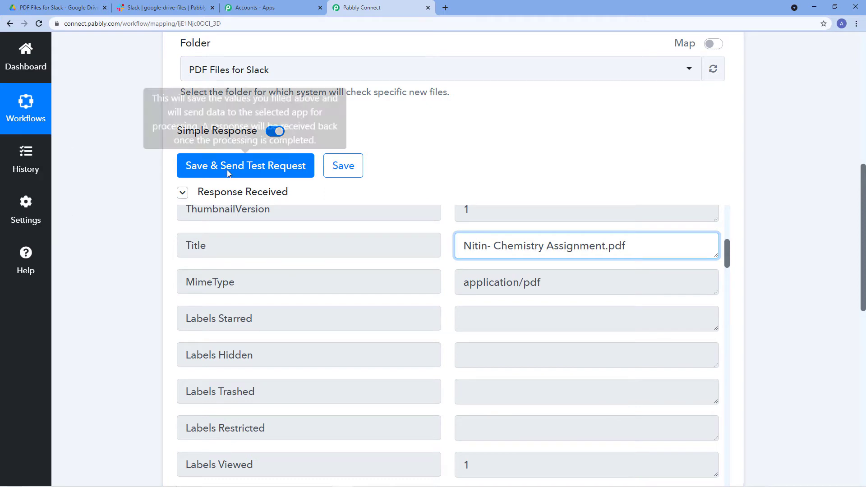
left_click(59, 8)
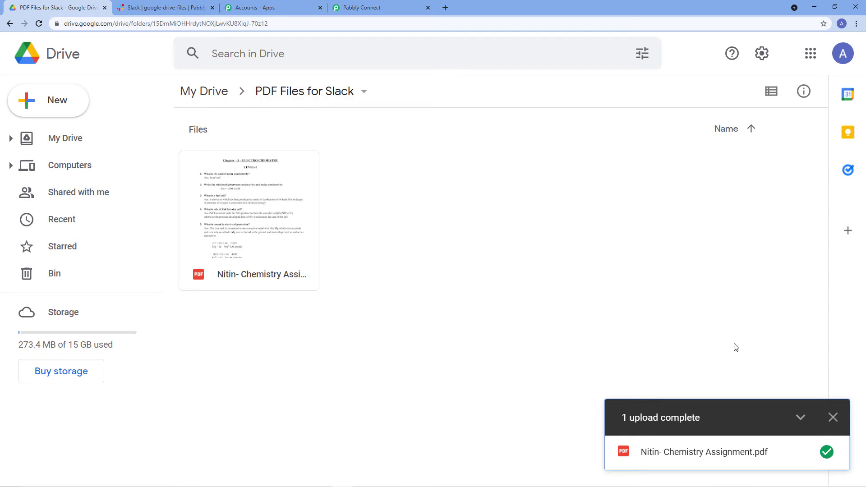
left_click(833, 417)
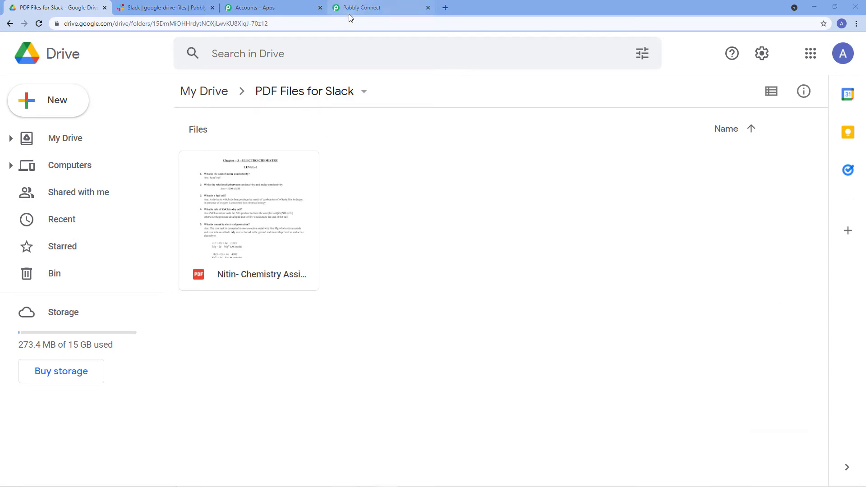
left_click(405, 7)
Review the remaining file details in the trigger response, including the labels, dates, Id and file links
left_click(435, 183)
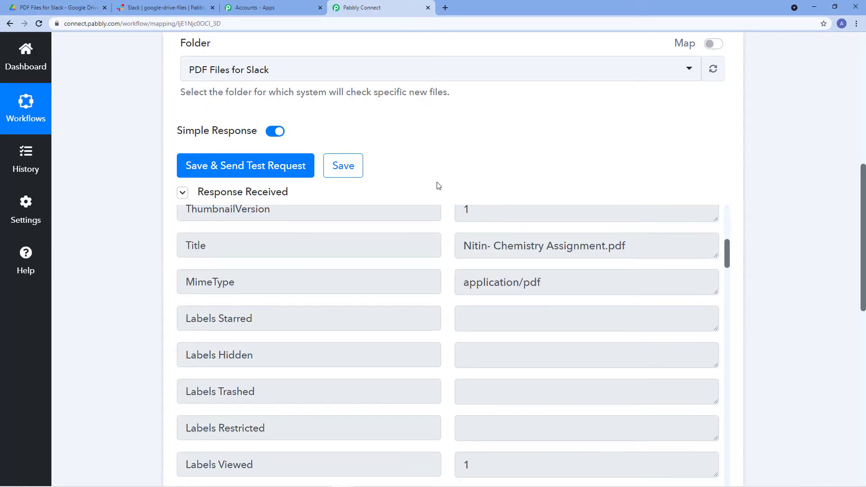
scroll(440, 230, "down", 3)
scroll(447, 244, "down", 4)
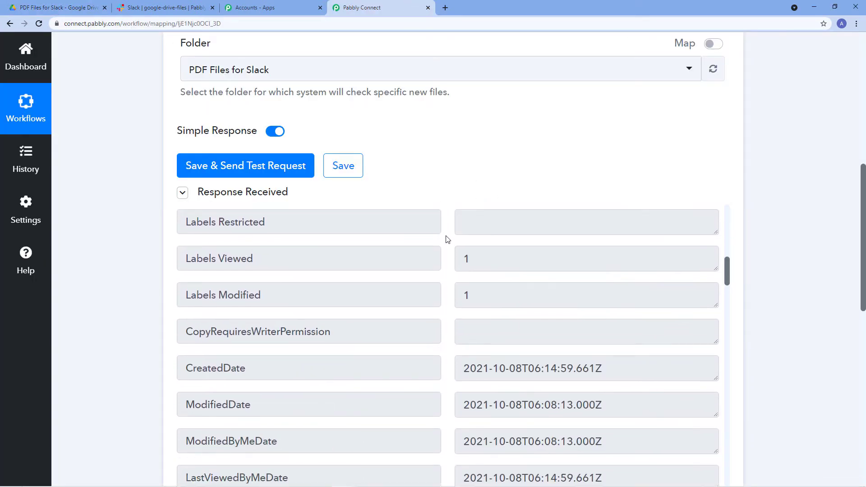
scroll(448, 239, "down", 4)
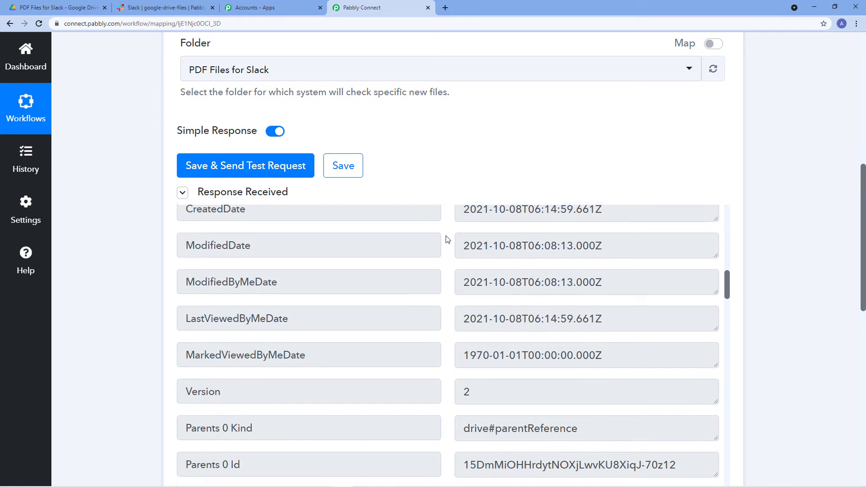
scroll(447, 239, "up", 6)
scroll(448, 239, "up", 10)
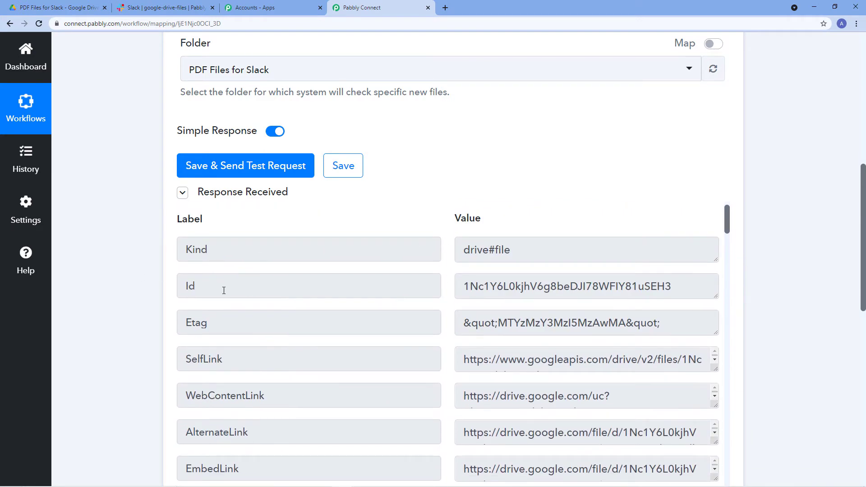
left_click(224, 291)
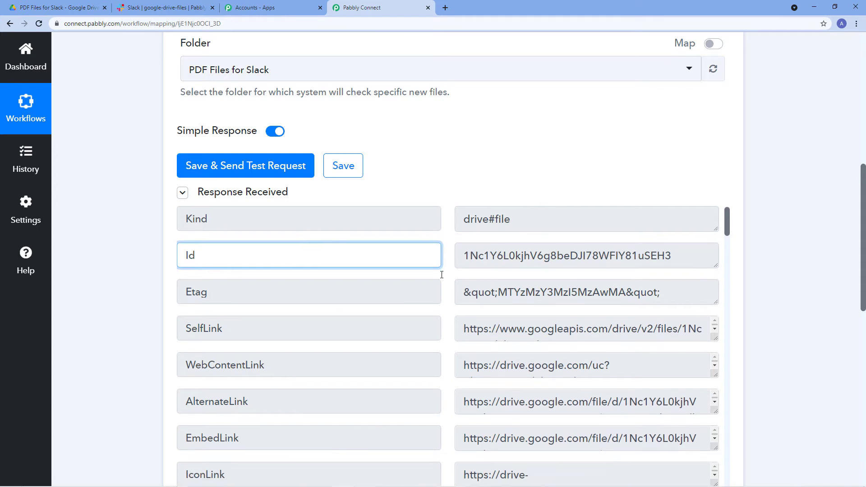
scroll(446, 286, "down", 4)
scroll(448, 283, "down", 2)
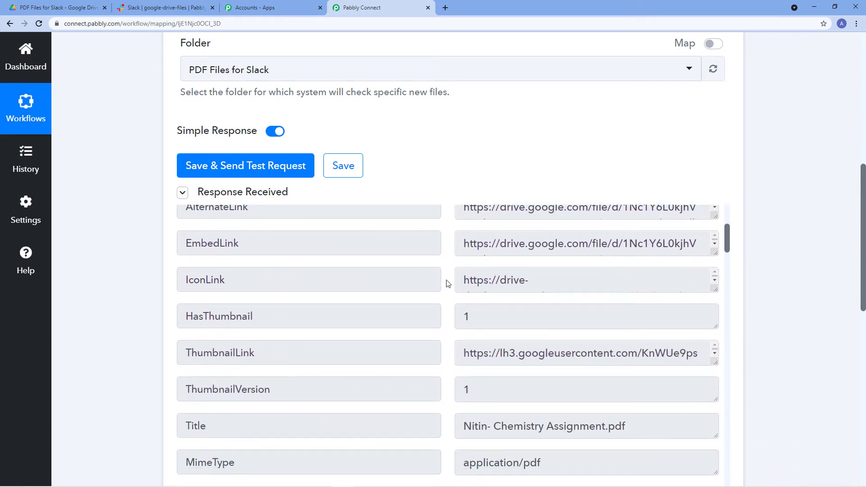
Choose Google Drive as the application for the workflow's second step, the action below the trigger
scroll(448, 283, "down", 7)
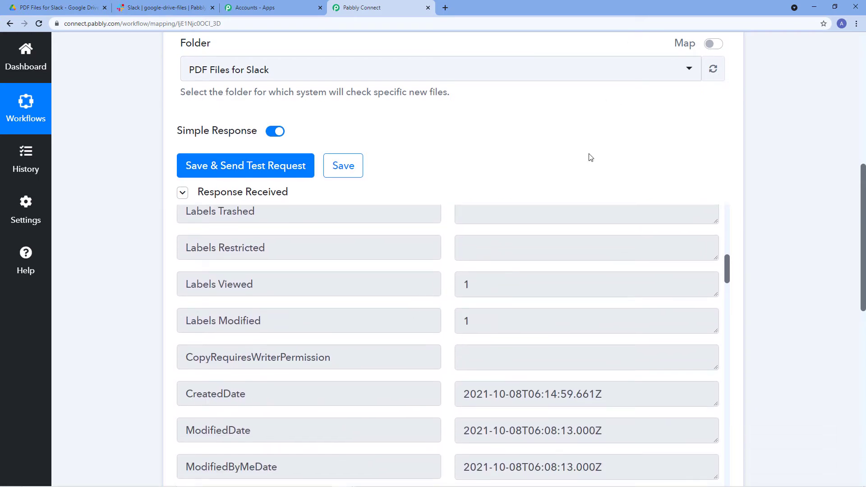
scroll(589, 156, "down", 2)
scroll(451, 185, "up", 8)
scroll(444, 194, "up", 3)
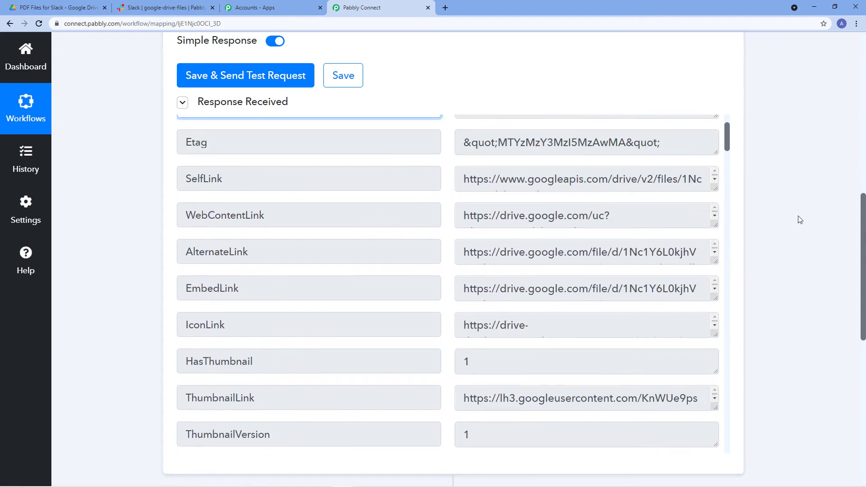
scroll(799, 218, "down", 8)
left_click(303, 222)
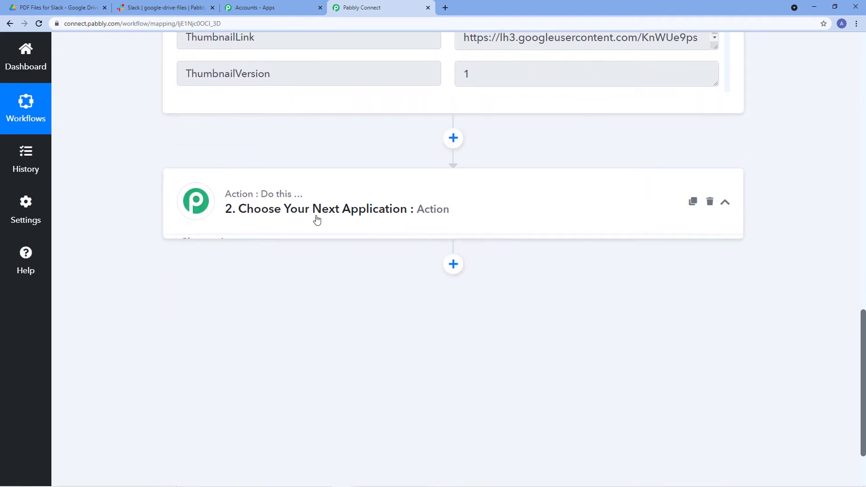
left_click(202, 275)
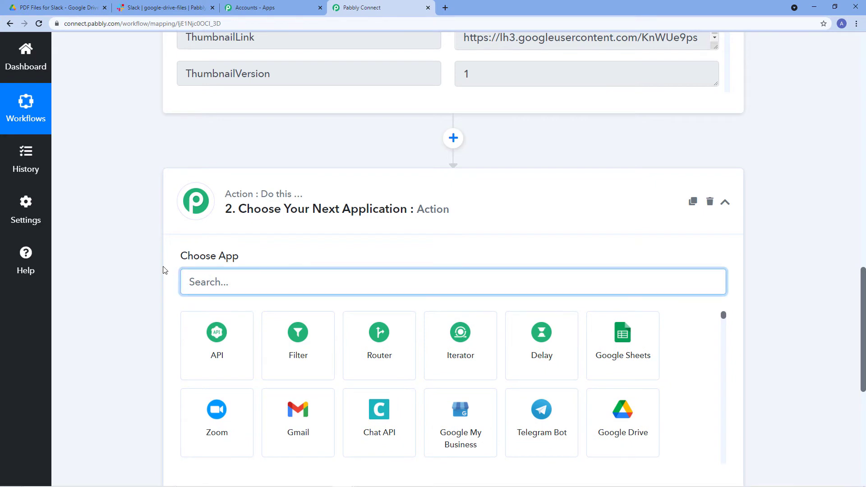
type("Goog")
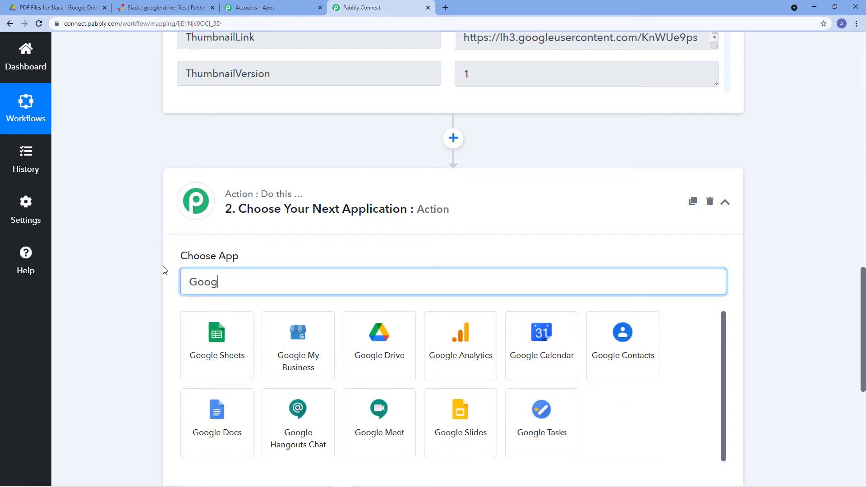
type("le Drive")
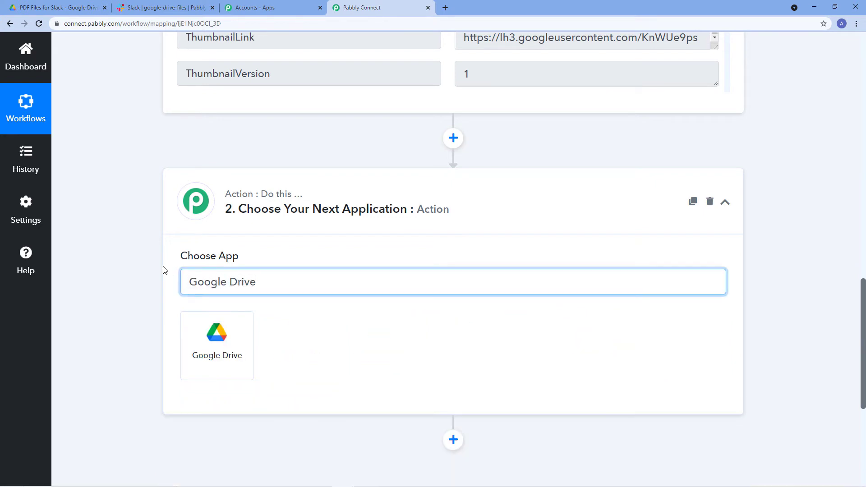
left_click(220, 338)
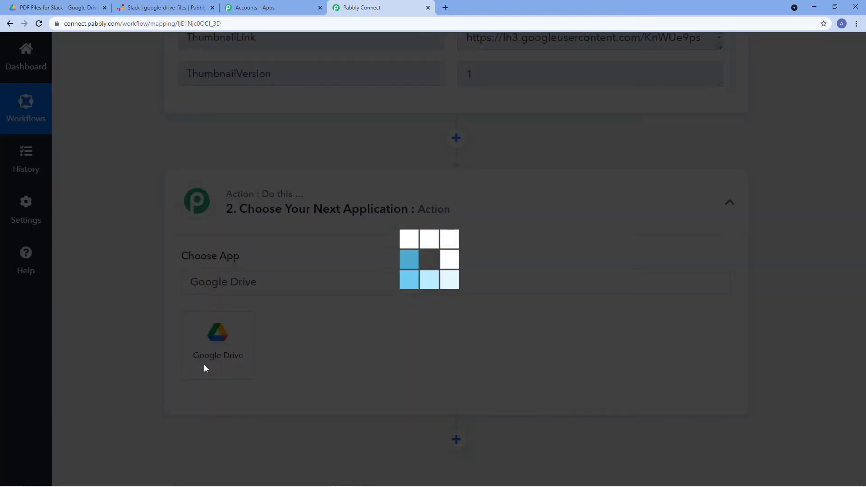
Set the action event to Share a File With Anyone and connect it through the existing connection Google Drive #118
scroll(283, 309, "down", 1)
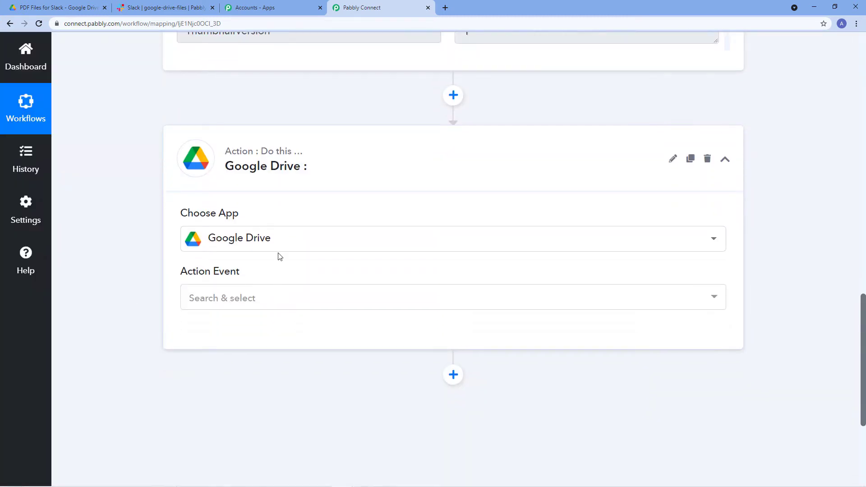
left_click(286, 295)
scroll(336, 133, "down", 3)
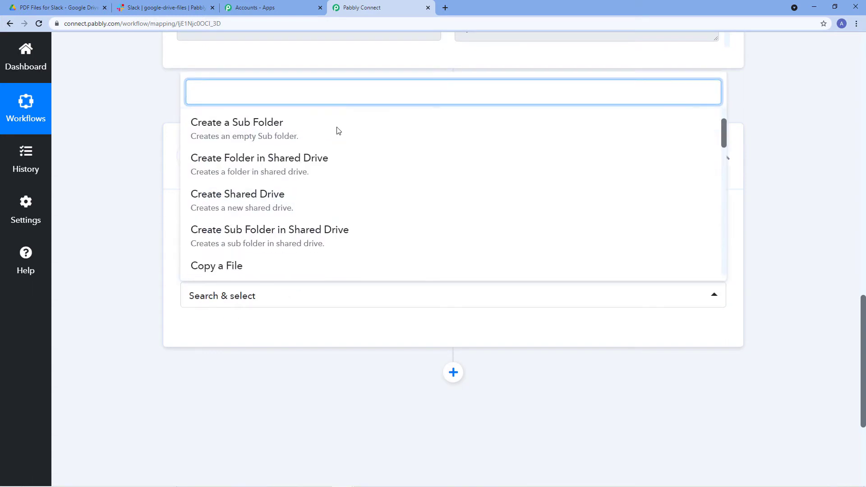
scroll(341, 130, "down", 6)
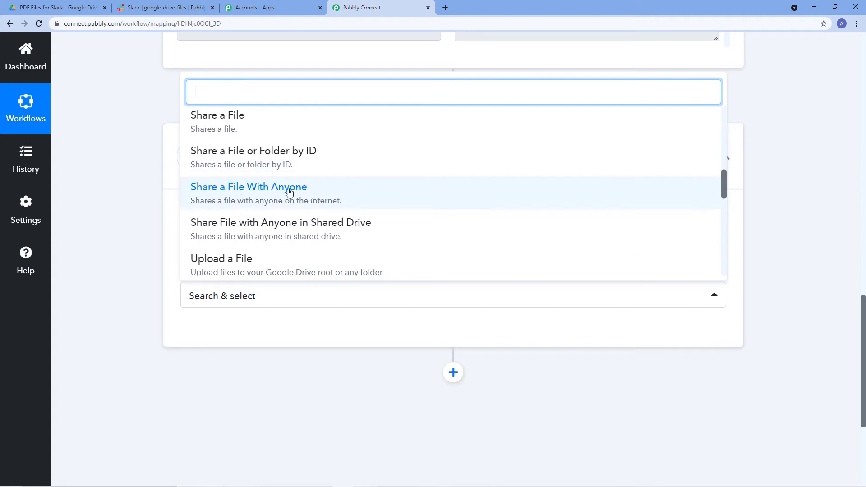
left_click(247, 195)
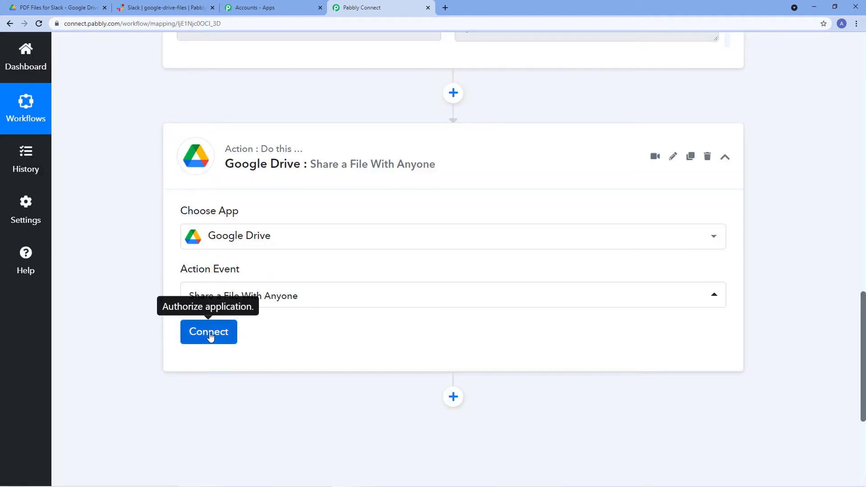
left_click(210, 335)
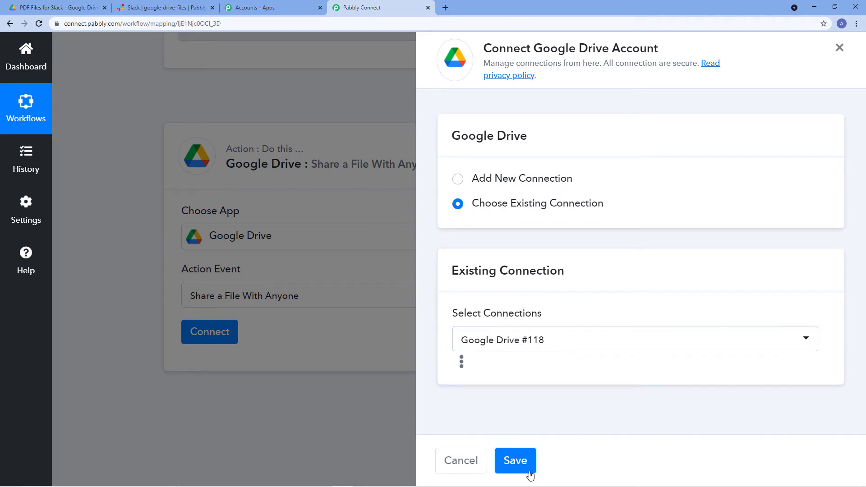
left_click(517, 467)
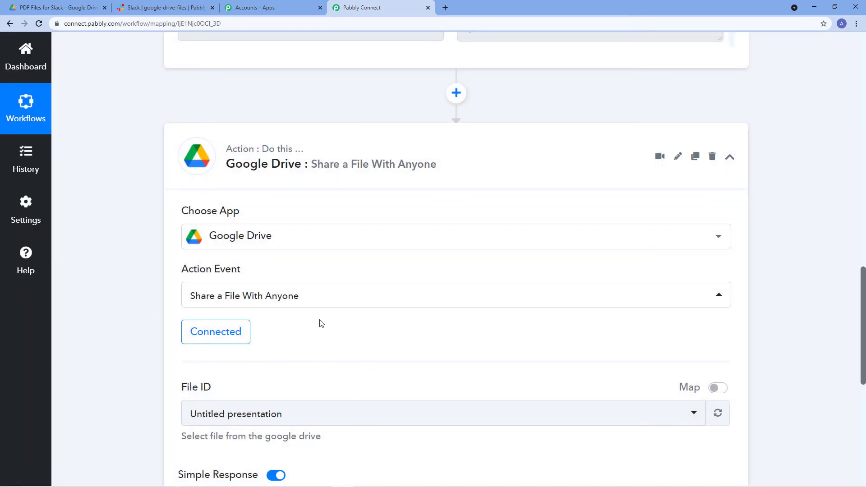
Enable mapping for the File ID in the Share a File With Anyone action and clear its preset value
scroll(326, 313, "down", 1)
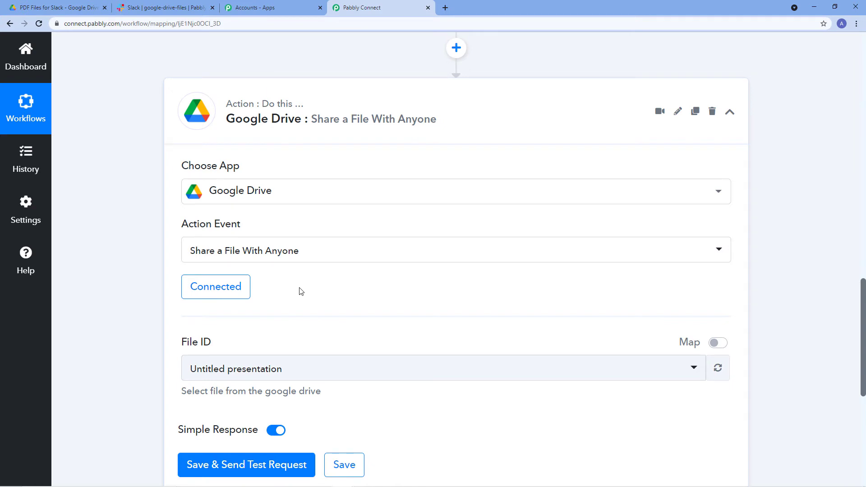
scroll(301, 291, "down", 1)
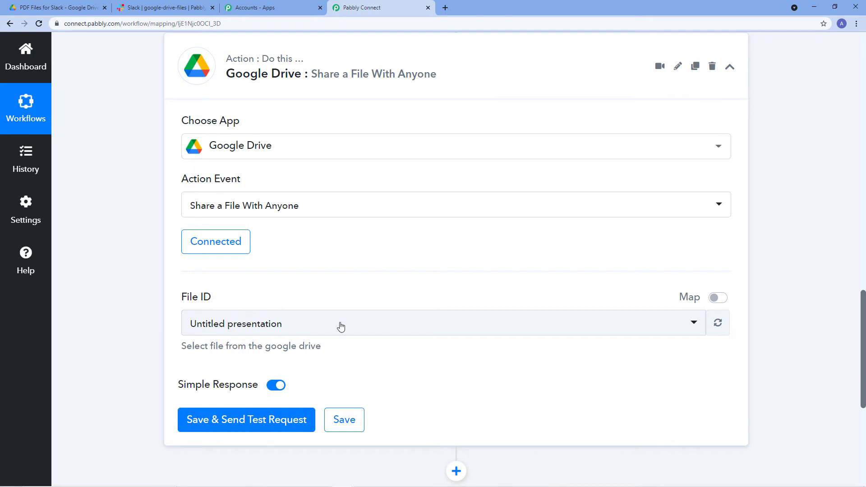
left_click(399, 324)
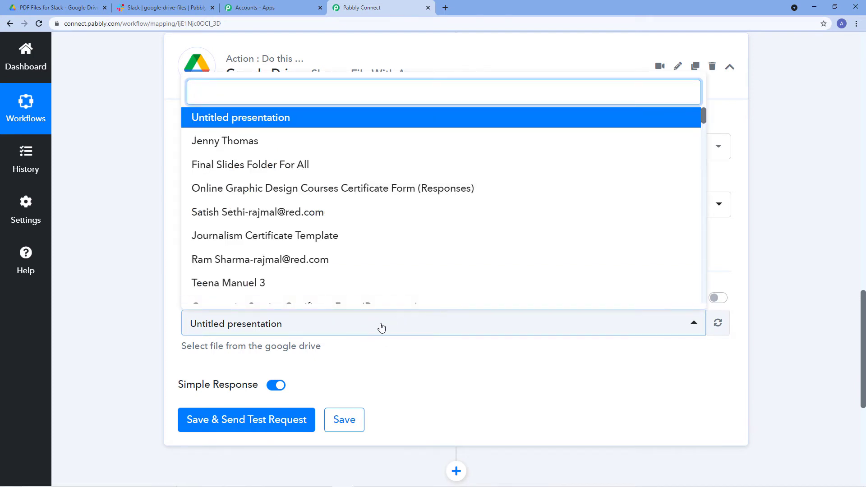
left_click(379, 328)
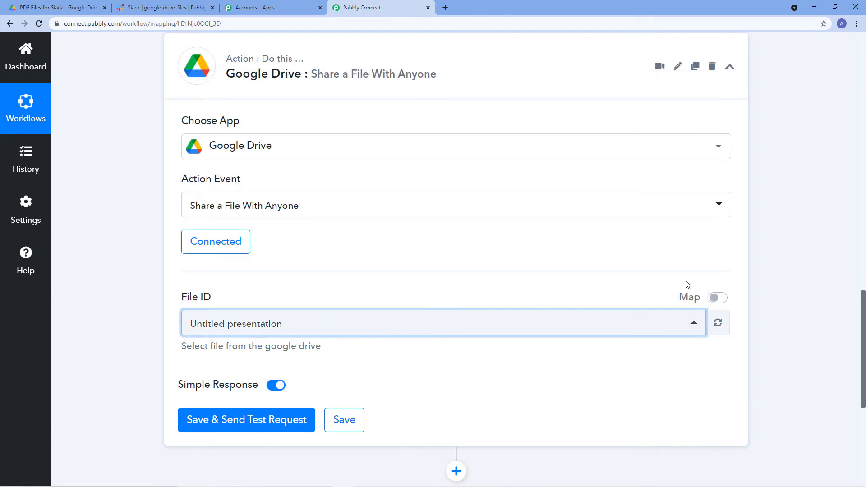
left_click(715, 299)
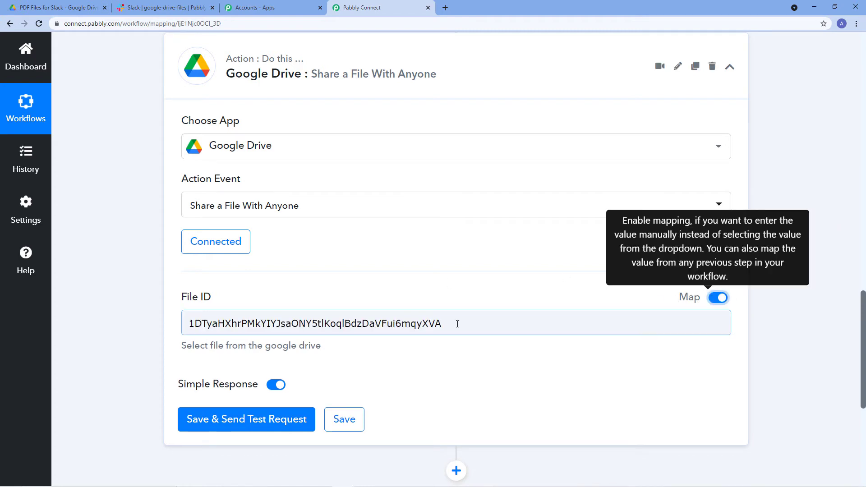
left_click_drag(457, 324, 181, 328)
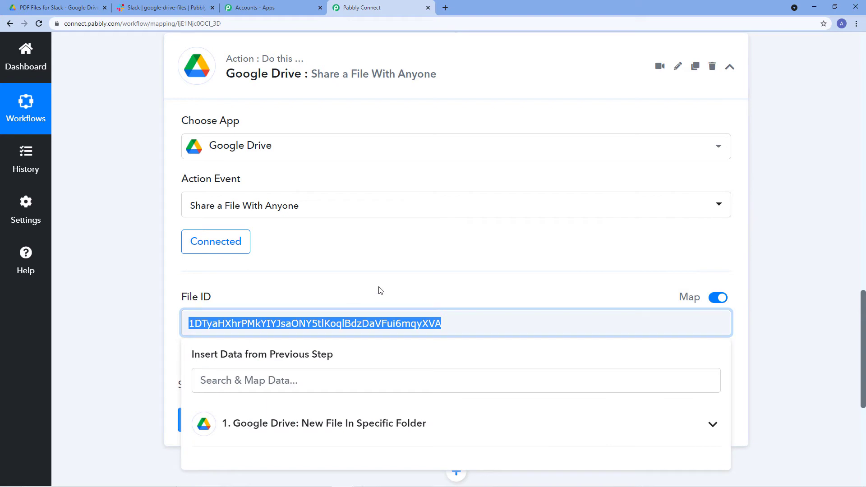
key("BackSpace")
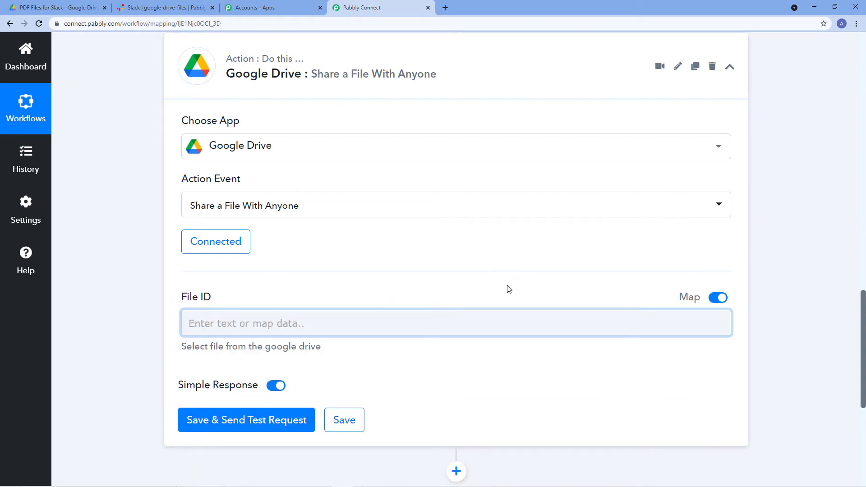
Locate the Id label and its value in the Google Drive trigger's received response
scroll(744, 257, "up", 10)
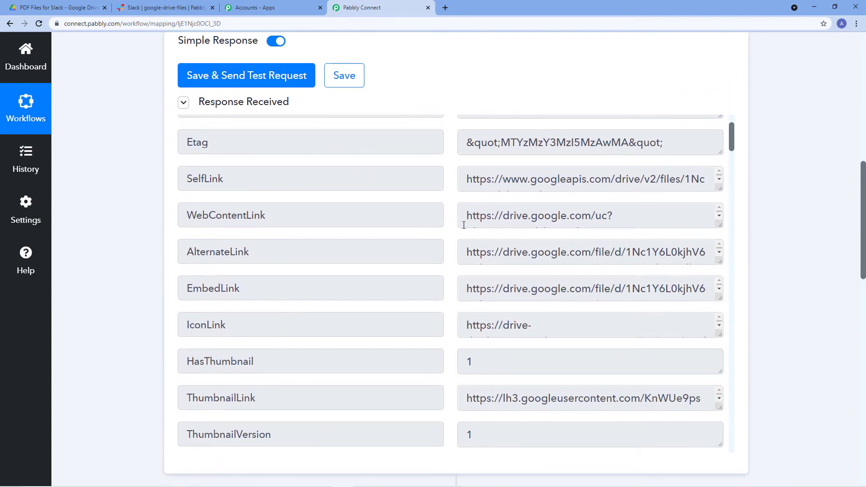
scroll(460, 229, "up", 2)
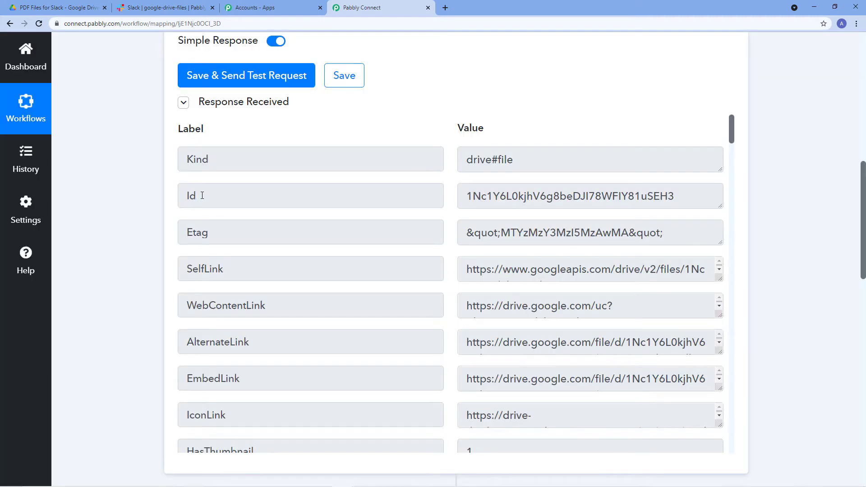
double_click(202, 195)
left_click_drag(467, 197, 688, 199)
scroll(767, 205, "down", 13)
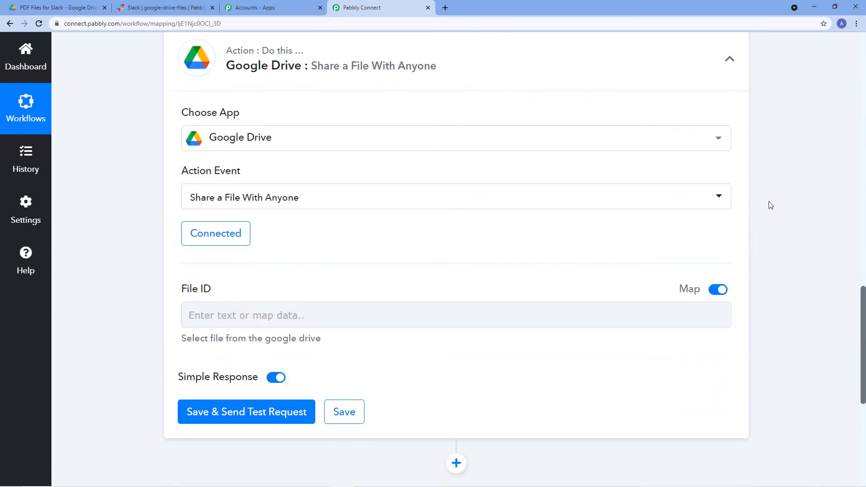
Map the File ID to the Id from Google Drive: New File In Specific Folder, and save and send a test request
scroll(366, 174, "up", 1)
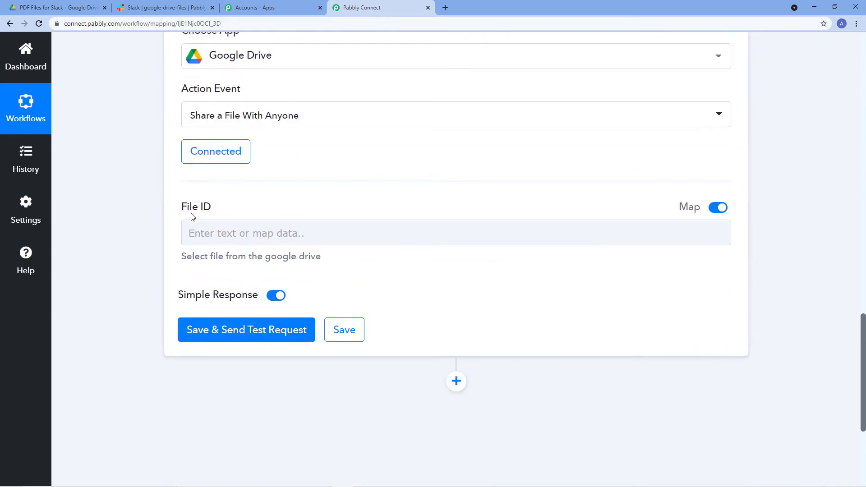
left_click(204, 234)
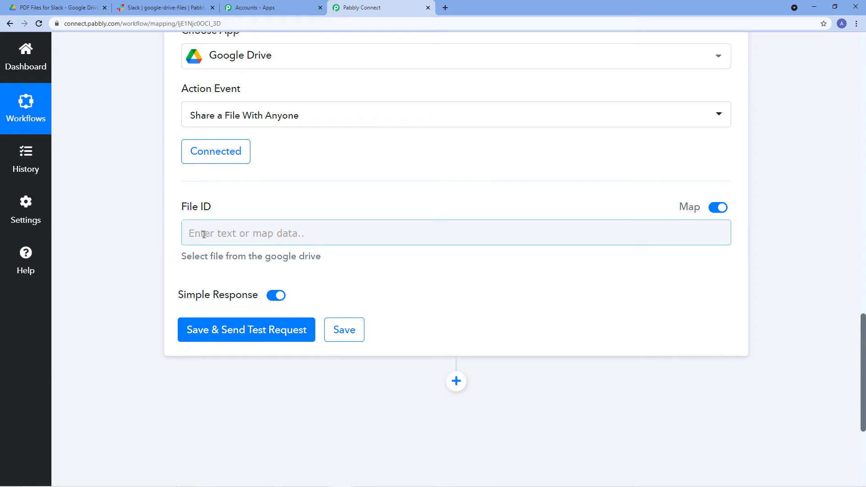
left_click(195, 238)
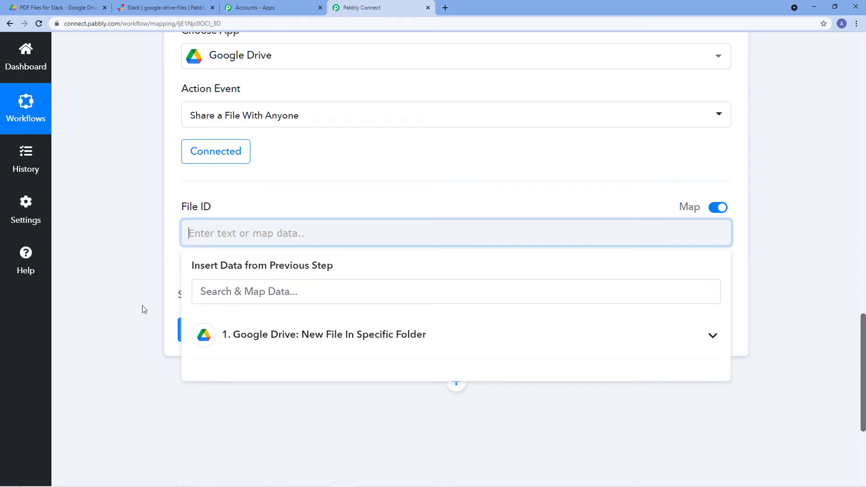
left_click(296, 336)
scroll(225, 347, "down", 1)
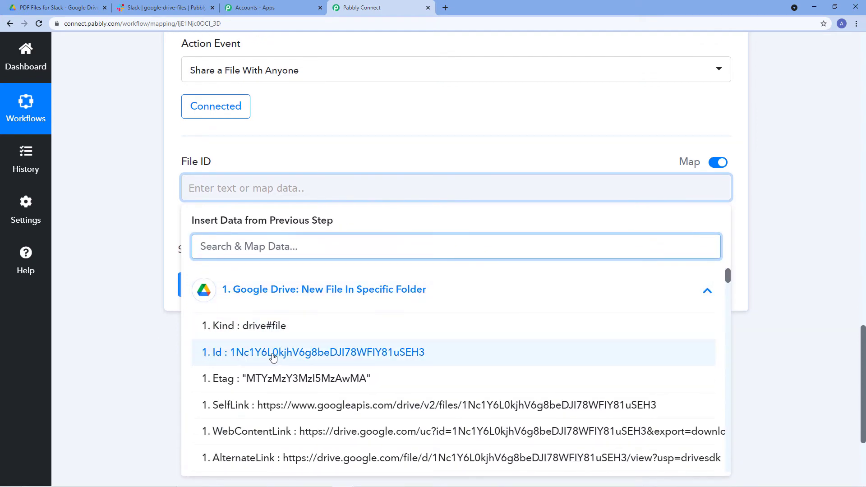
left_click(273, 353)
left_click(246, 293)
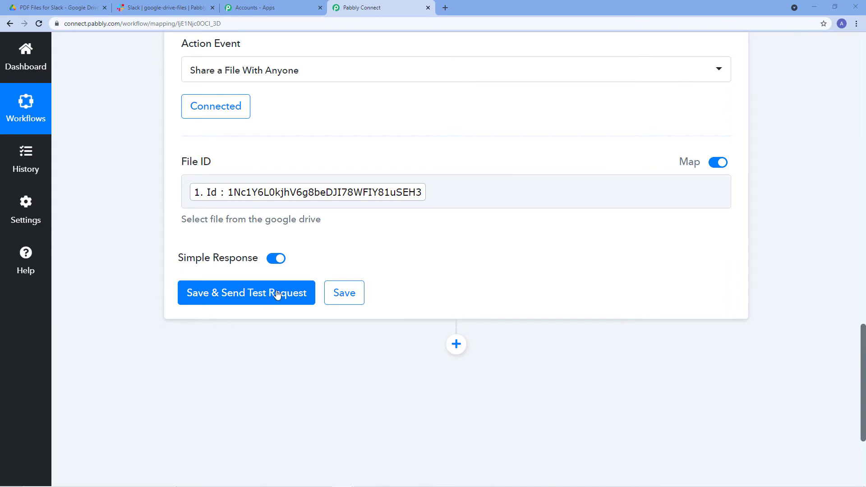
left_click(239, 294)
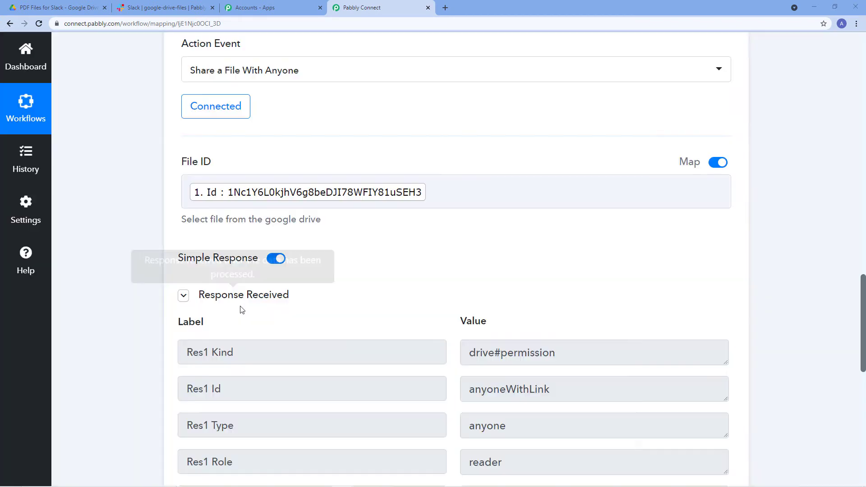
Review the sharing action's received response, including the permission entries, Res2 Name and Res2 WebViewLink
scroll(193, 310, "down", 1)
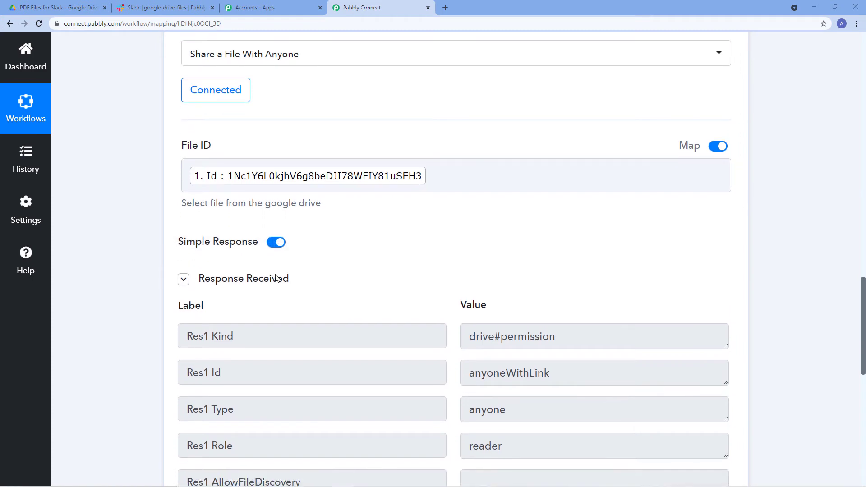
scroll(339, 255, "down", 1)
scroll(411, 220, "down", 1)
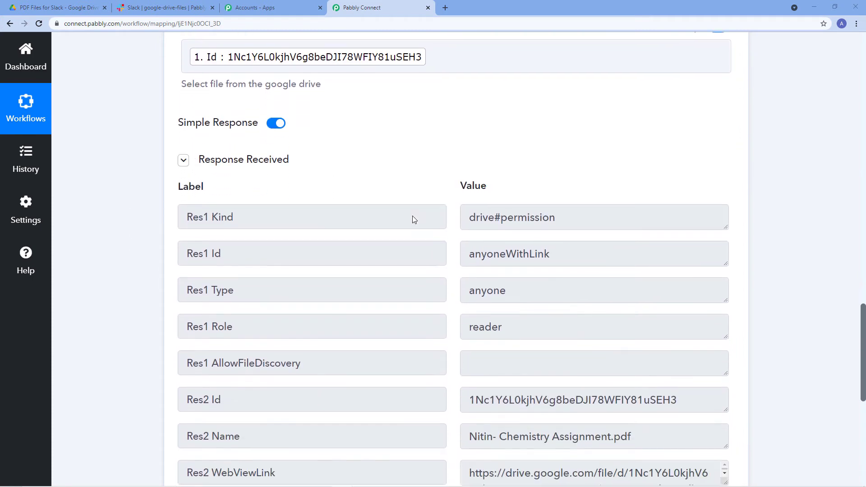
scroll(429, 218, "up", 2)
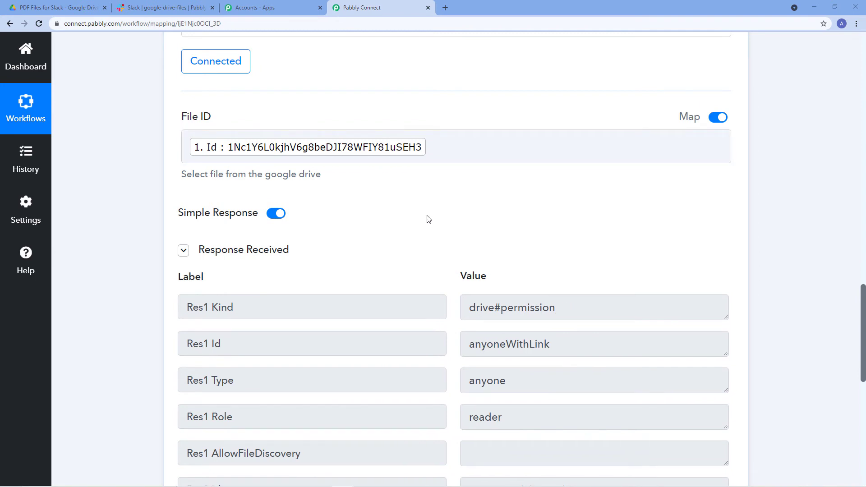
scroll(427, 218, "down", 4)
scroll(421, 201, "down", 1)
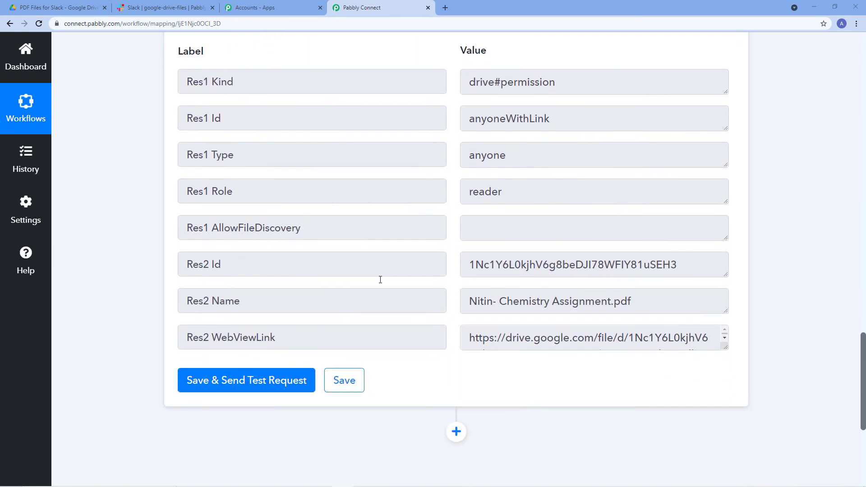
left_click_drag(468, 301, 671, 302)
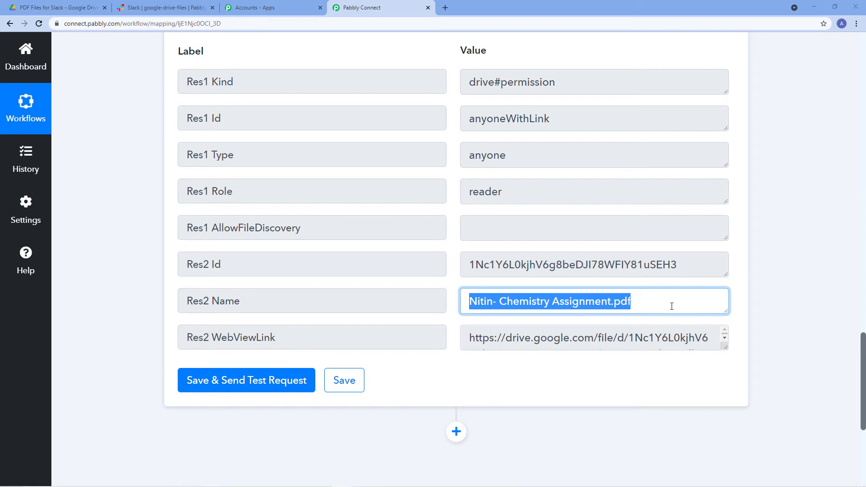
left_click_drag(277, 337, 213, 337)
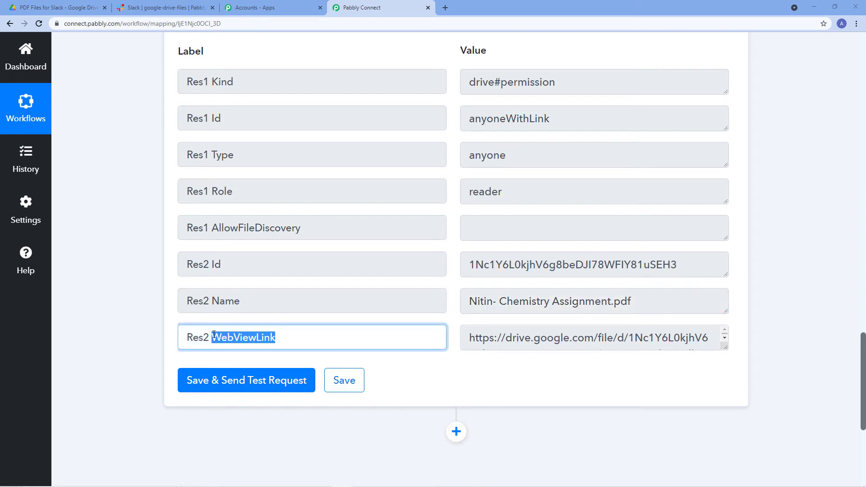
Copy the full Res2 WebViewLink from the sharing action's response and open it in a new browser tab to check the shared PDF
left_click_drag(725, 346, 713, 360)
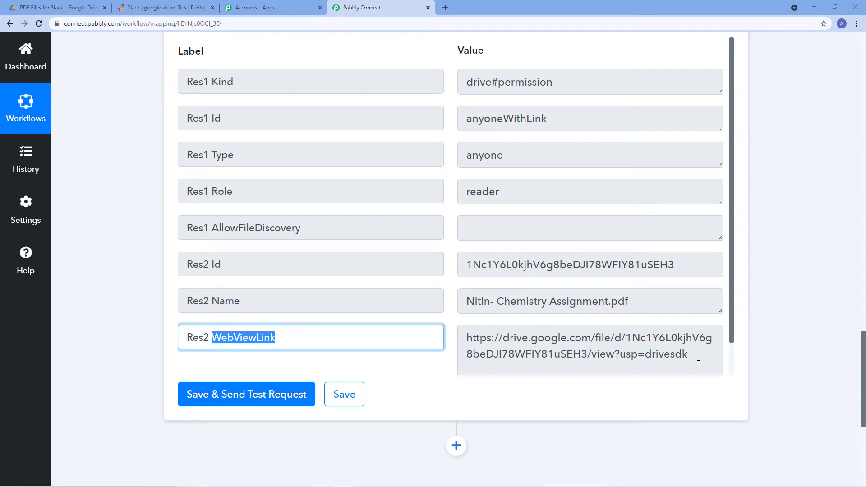
left_click_drag(696, 356, 456, 343)
right_click(525, 353)
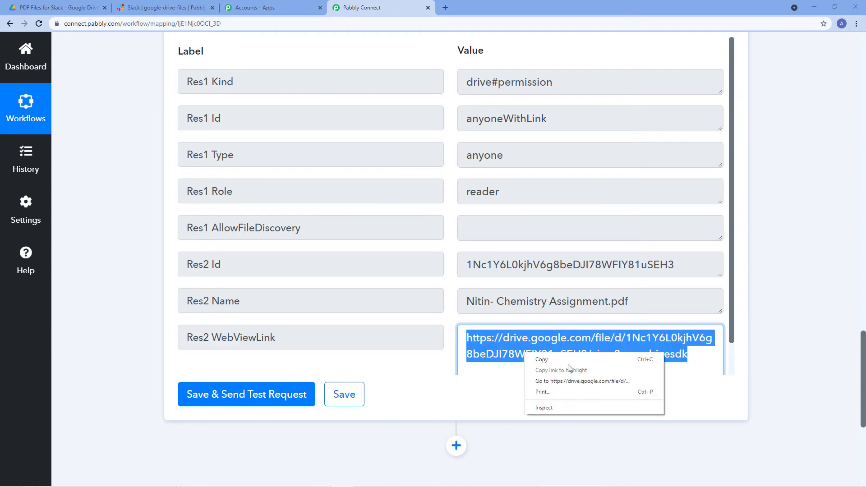
left_click(555, 358)
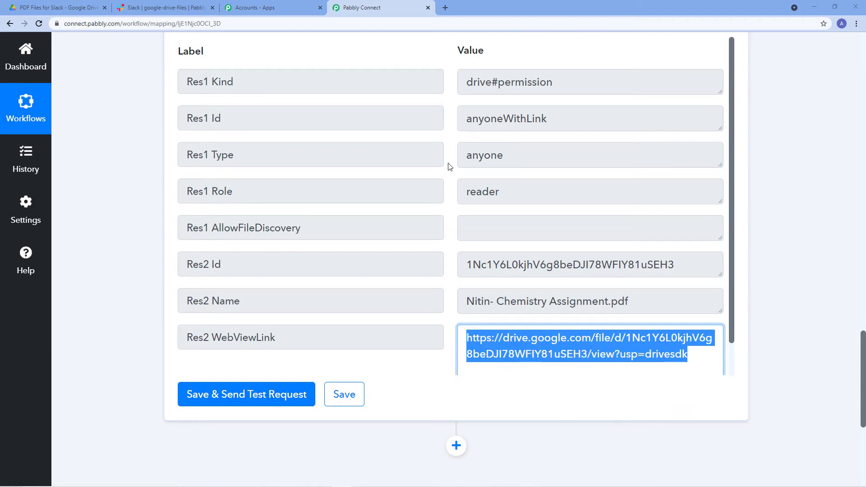
left_click(445, 7)
key("ctrl+v")
key("Return")
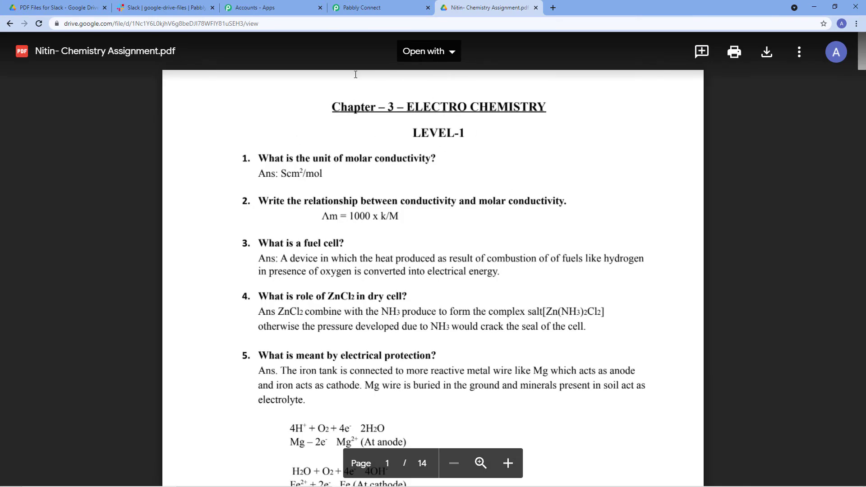
left_click(361, 8)
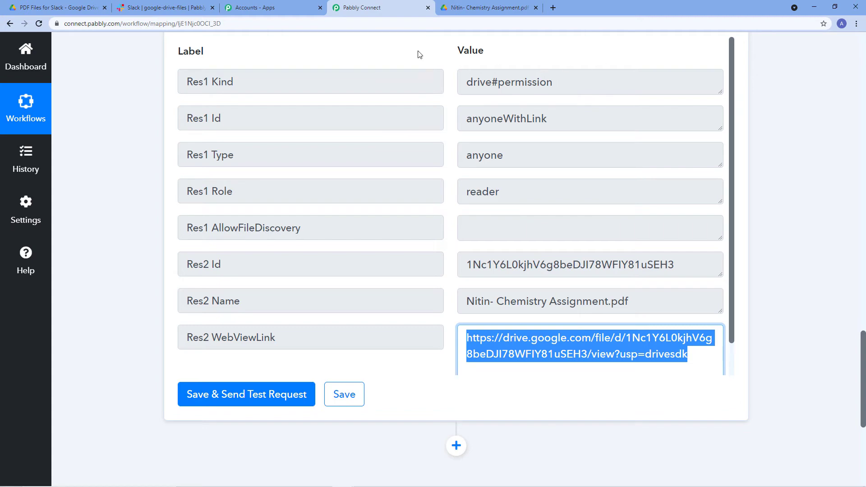
Review the Google Drive trigger's response and the Share a File With Anyone action's event, mapped File ID and received response
scroll(589, 64, "up", 15)
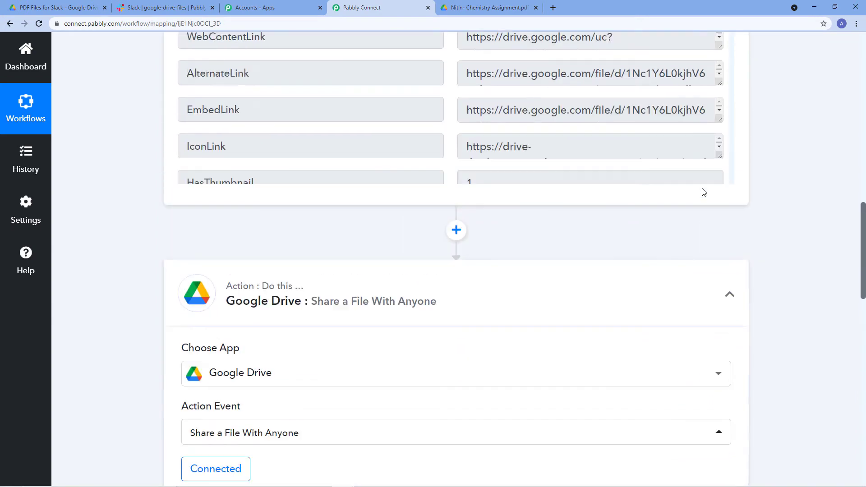
scroll(682, 197, "up", 7)
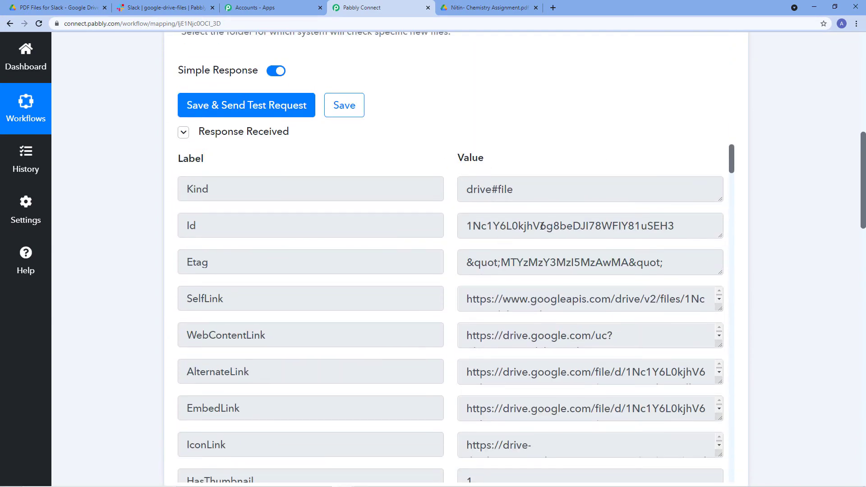
scroll(759, 203, "down", 12)
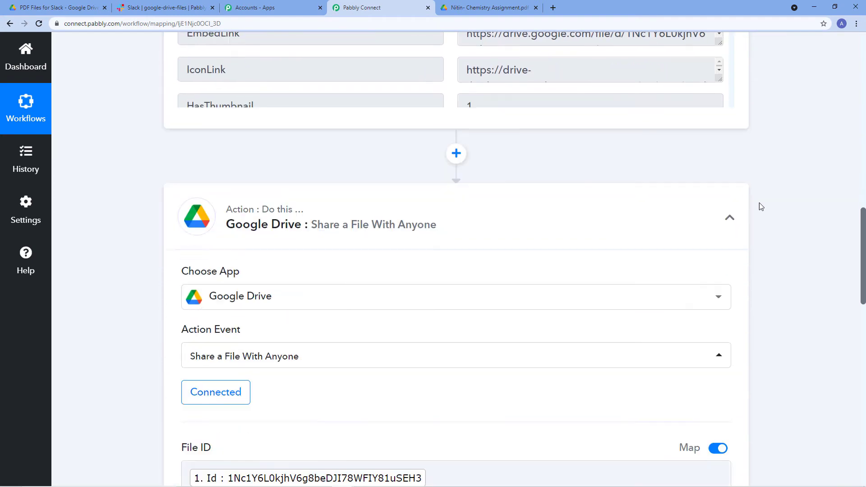
scroll(761, 206, "down", 6)
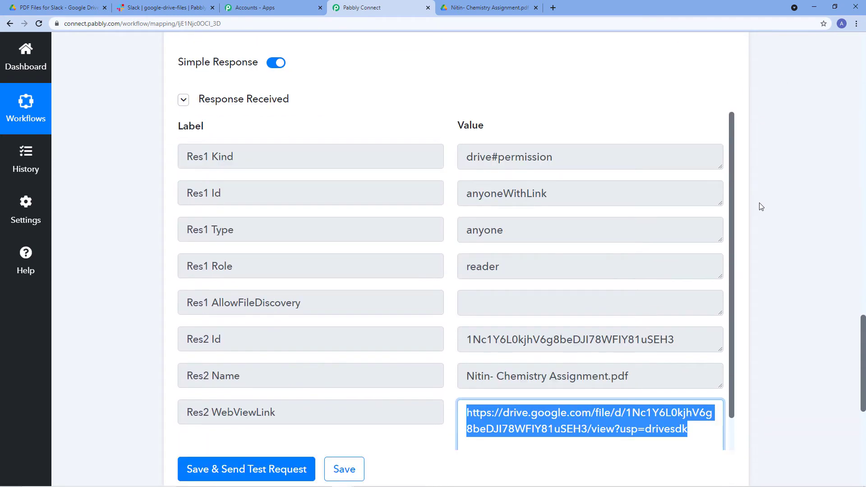
scroll(761, 206, "down", 2)
left_click(743, 186)
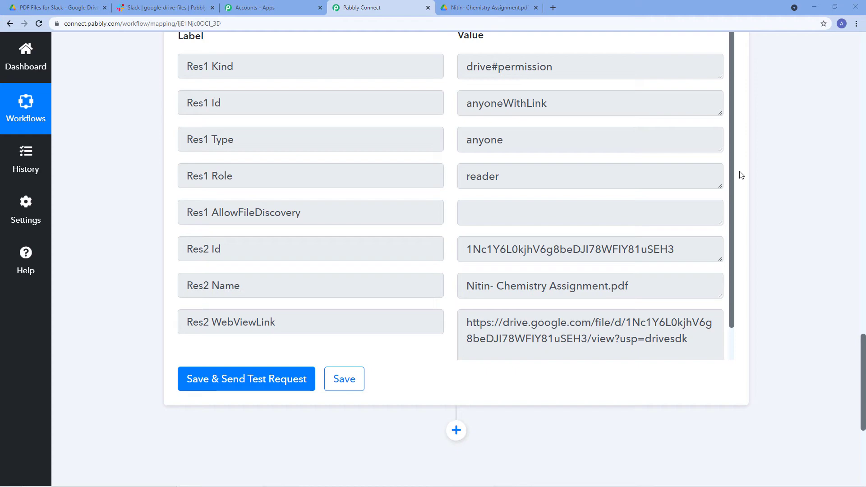
scroll(739, 175, "up", 6)
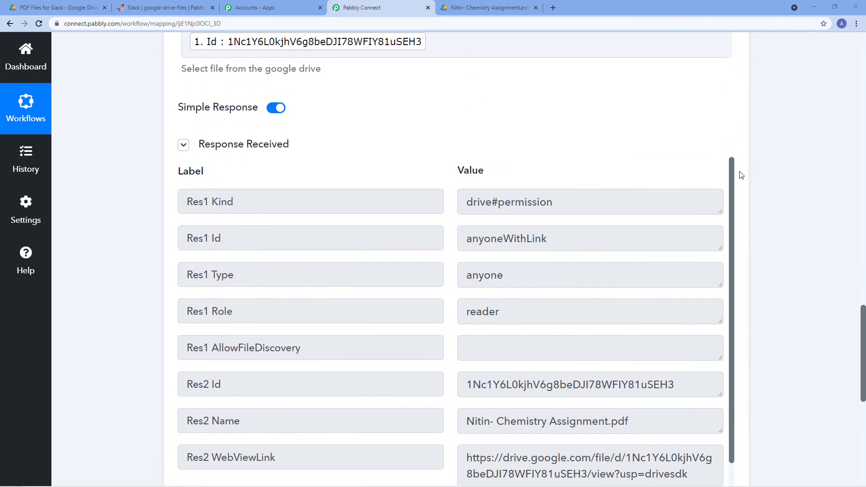
scroll(210, 186, "up", 3)
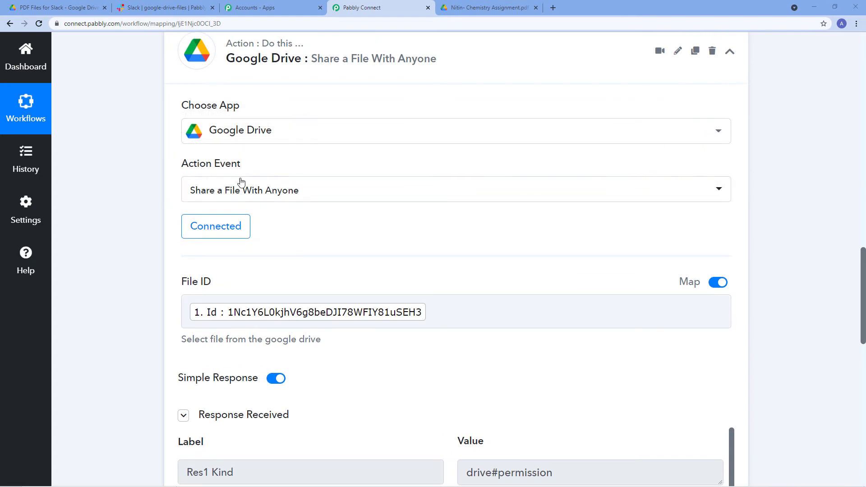
scroll(286, 180, "down", 1)
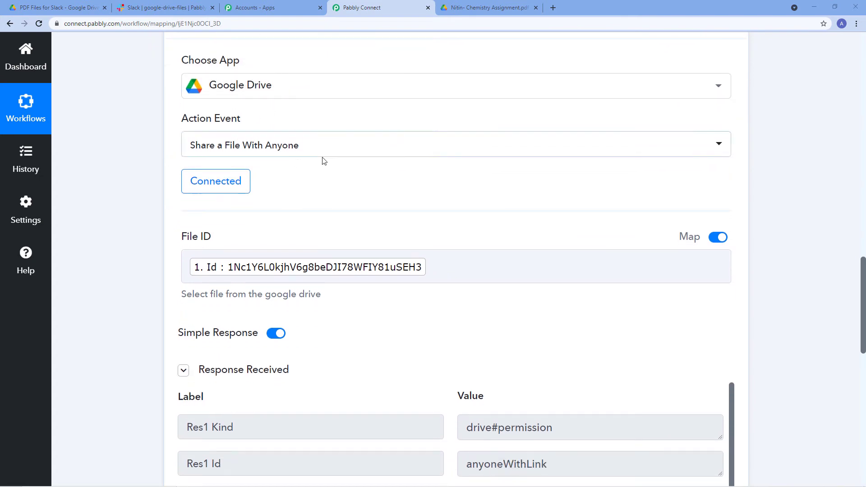
scroll(295, 166, "down", 3)
scroll(548, 176, "down", 10)
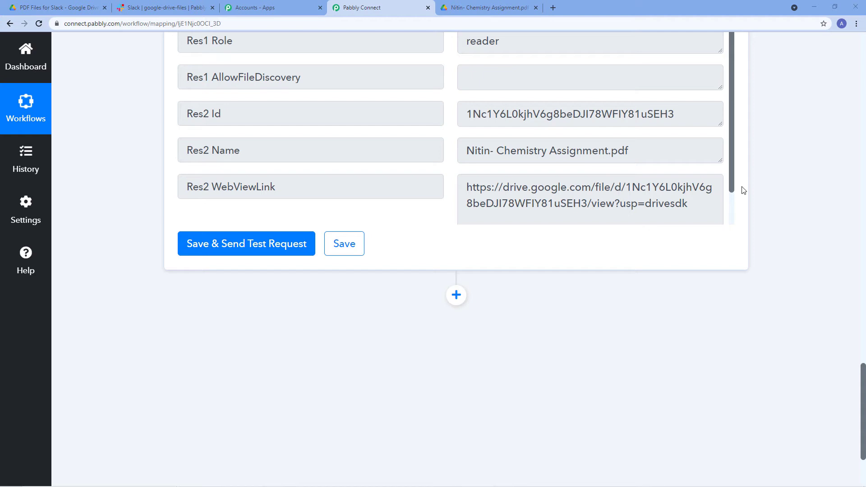
scroll(743, 190, "up", 4)
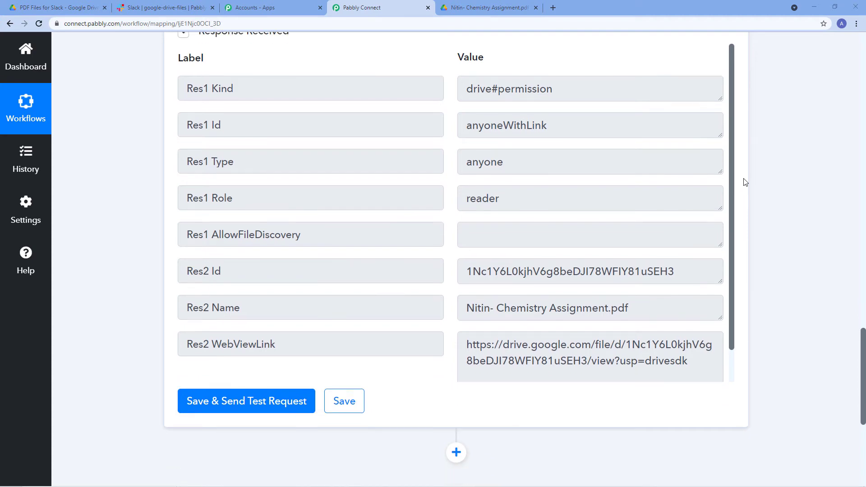
Add a Slack action after the sharing step with the action event Send Channel Message (without Image)
scroll(744, 182, "down", 6)
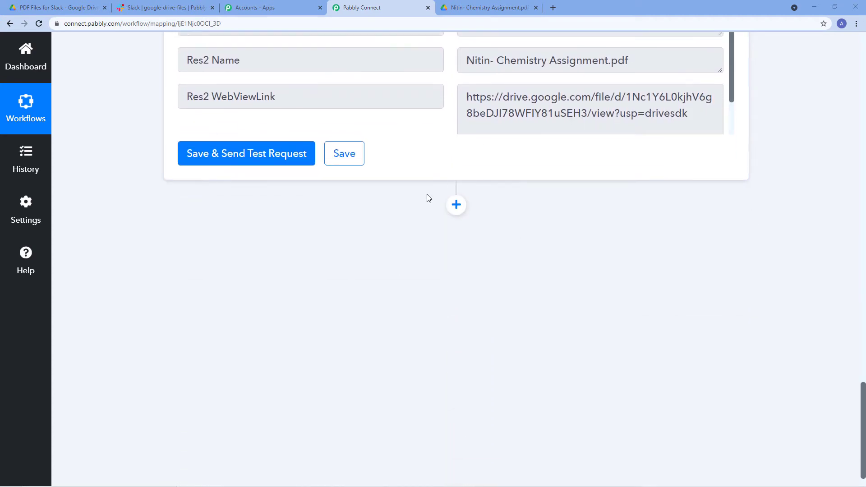
left_click(455, 205)
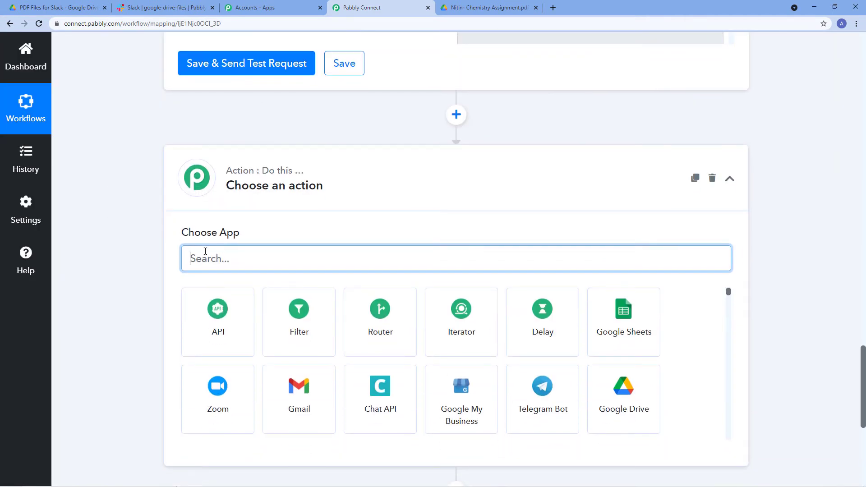
type("Slack")
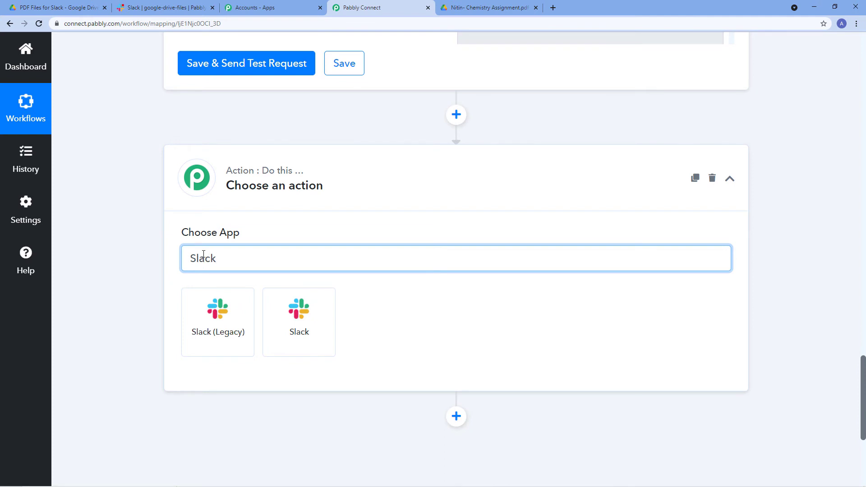
left_click(283, 326)
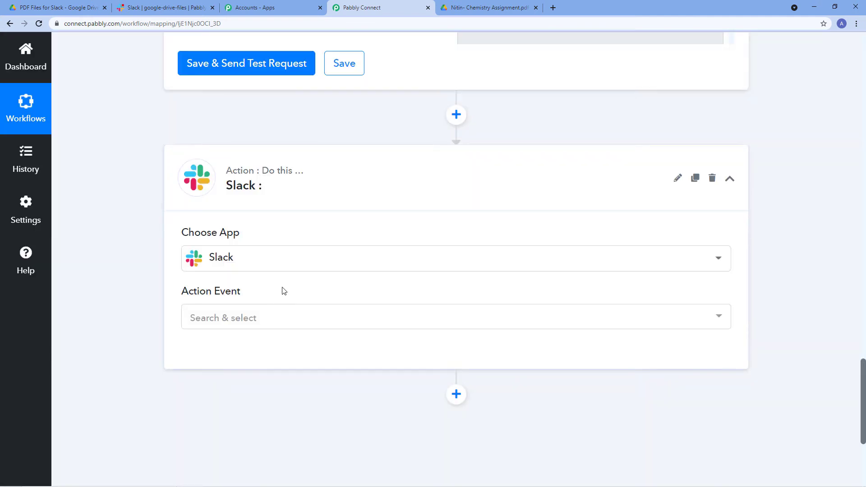
scroll(250, 276, "down", 1)
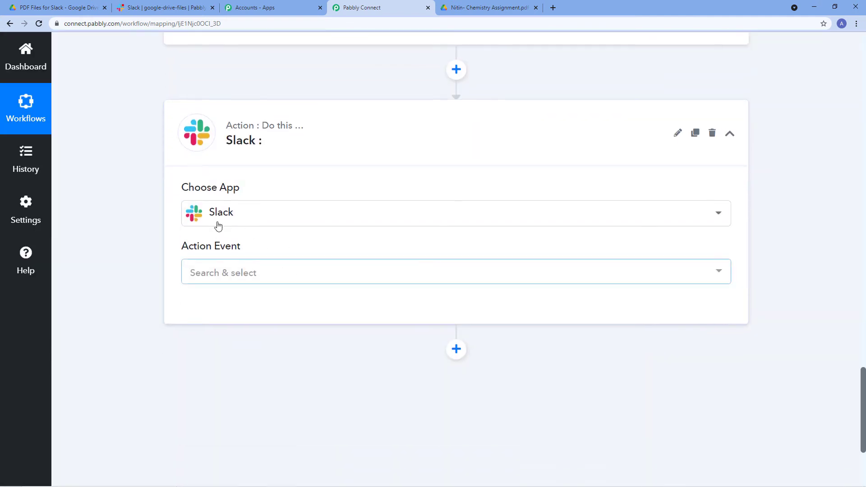
left_click(263, 277)
scroll(321, 137, "down", 1)
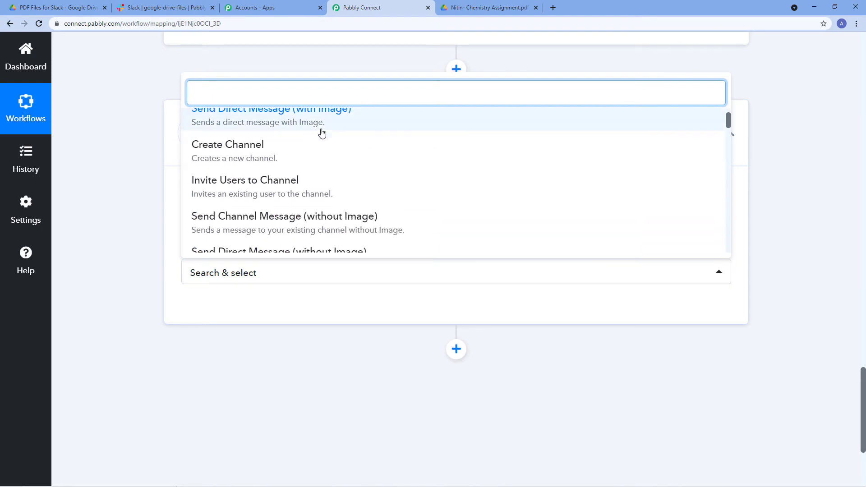
scroll(321, 134, "down", 1)
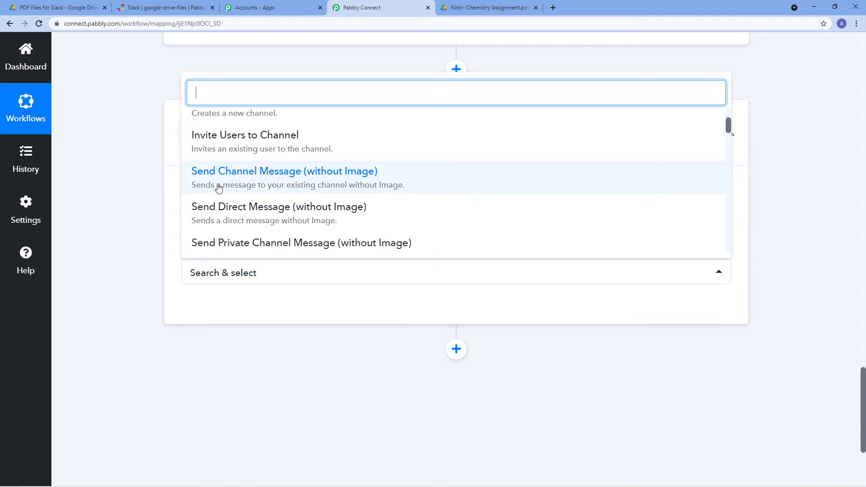
left_click(204, 185)
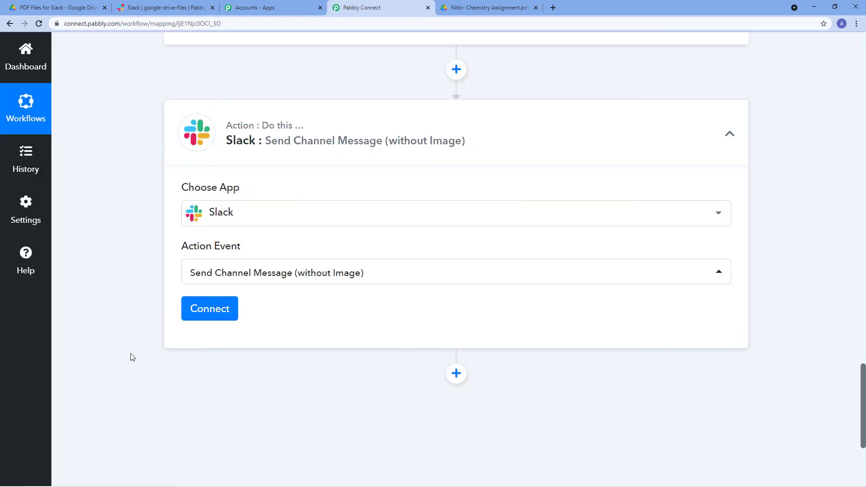
Start a new Slack connection for the channel message action and submit the token type bot
left_click(224, 314)
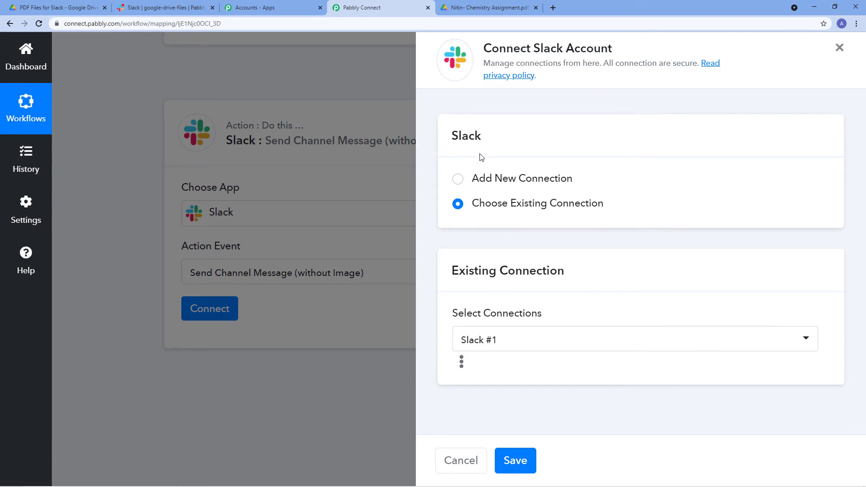
left_click(457, 180)
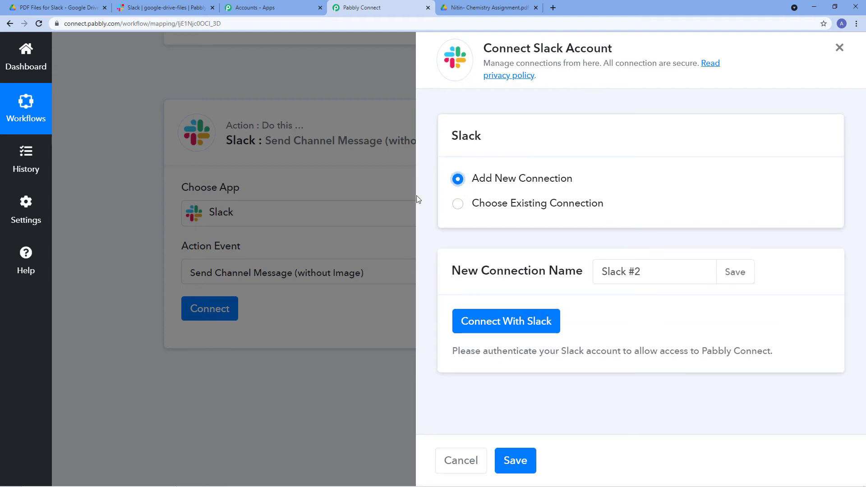
left_click(493, 325)
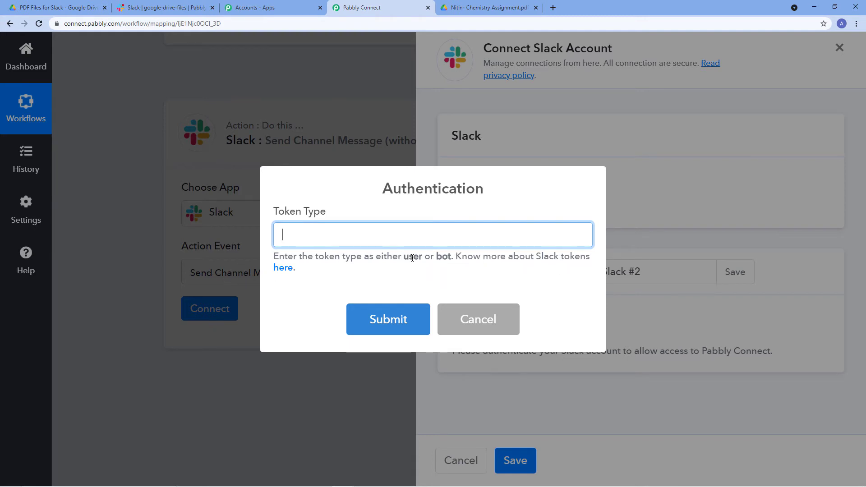
left_click_drag(404, 258, 450, 260)
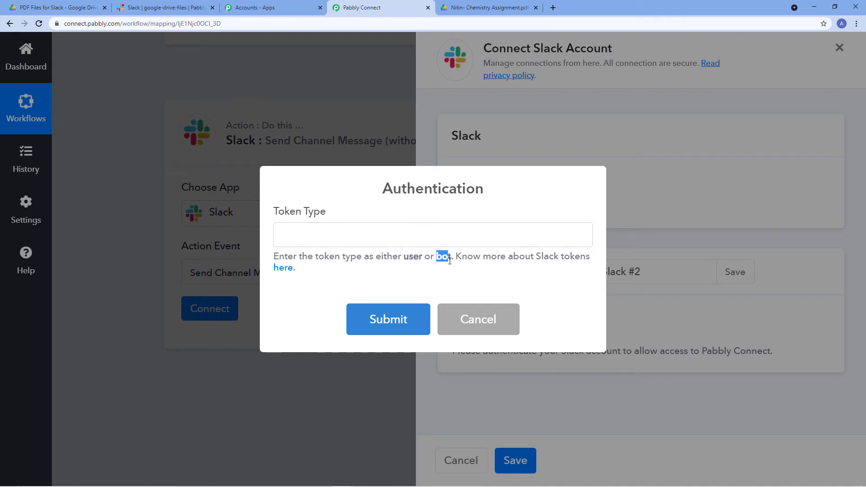
left_click(416, 261)
left_click(332, 231)
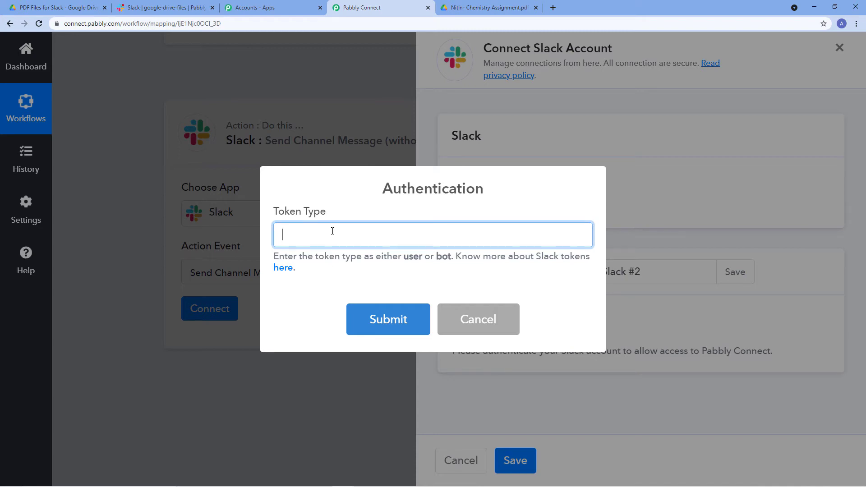
type("bot")
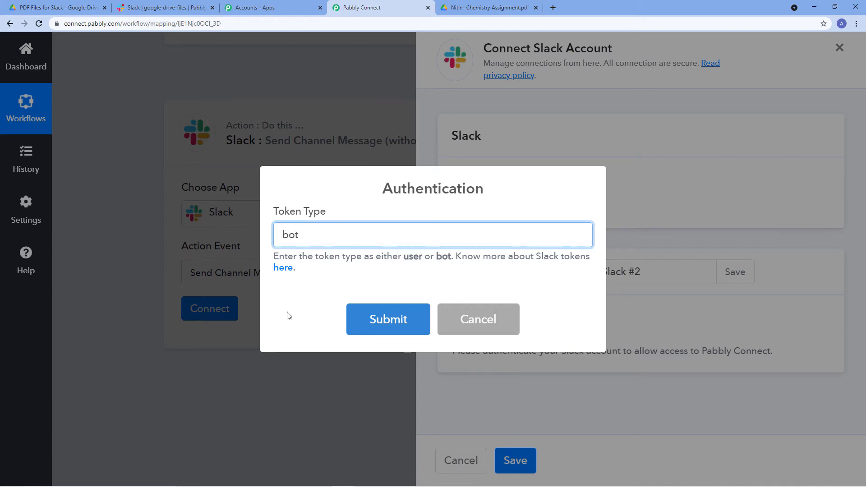
left_click(387, 319)
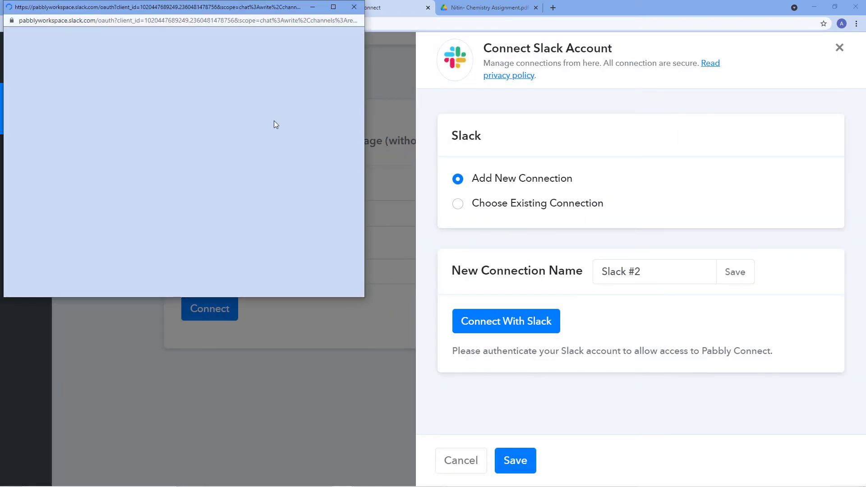
Allow Pabbly Connect to access the Pabbly Slack workspace in the authorization window
scroll(249, 74, "down", 3)
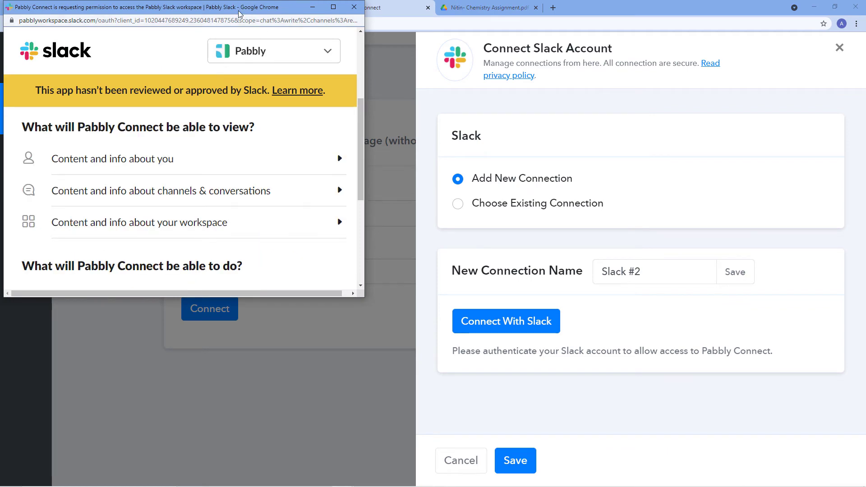
left_click_drag(243, 7, 282, 93)
left_click(174, 5)
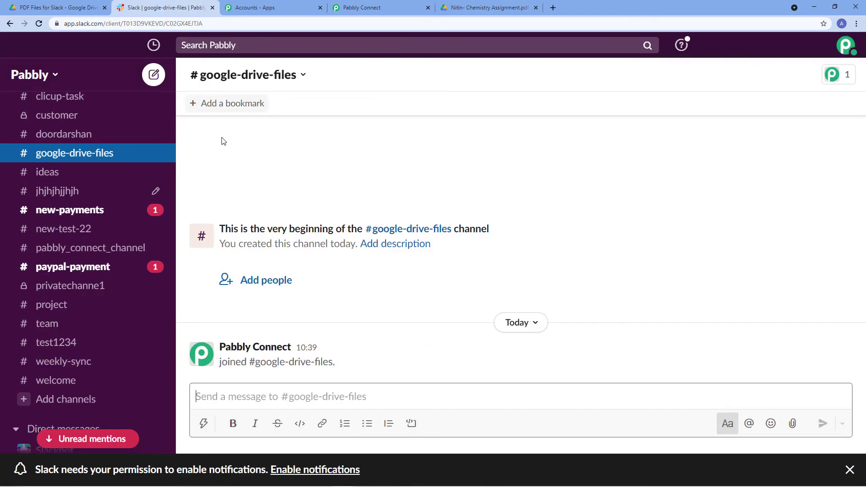
left_click(397, 7)
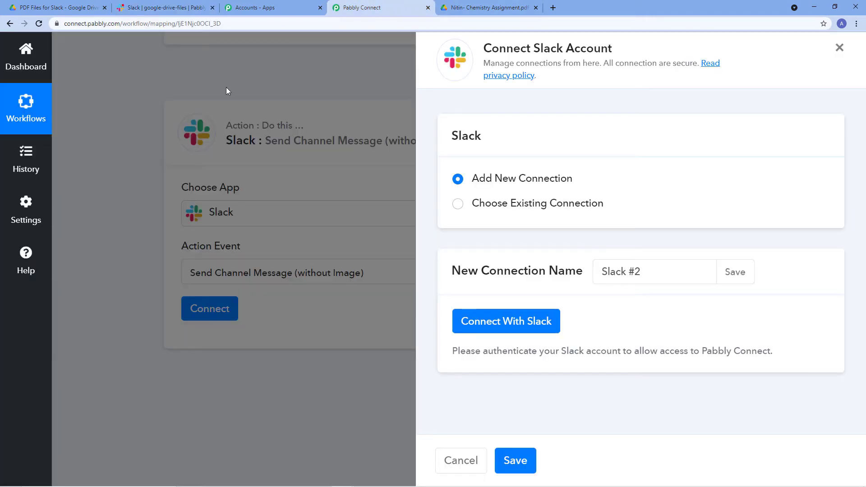
key("alt+Tab")
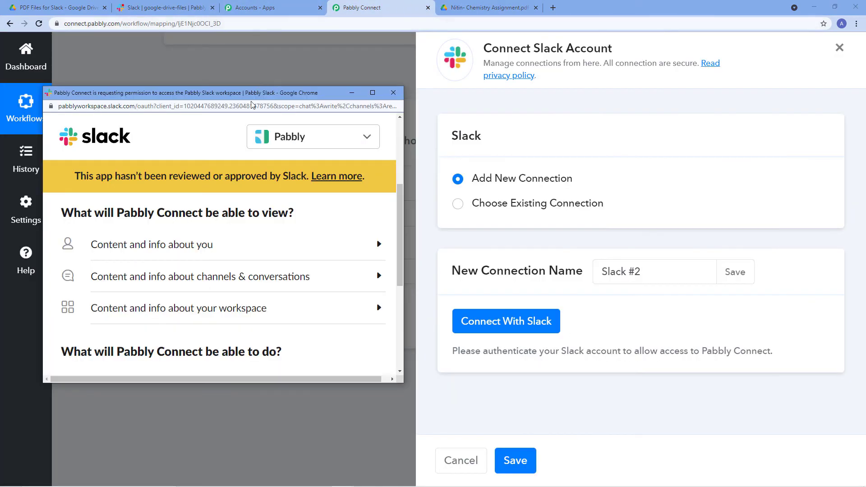
scroll(268, 176, "down", 3)
scroll(284, 207, "down", 3)
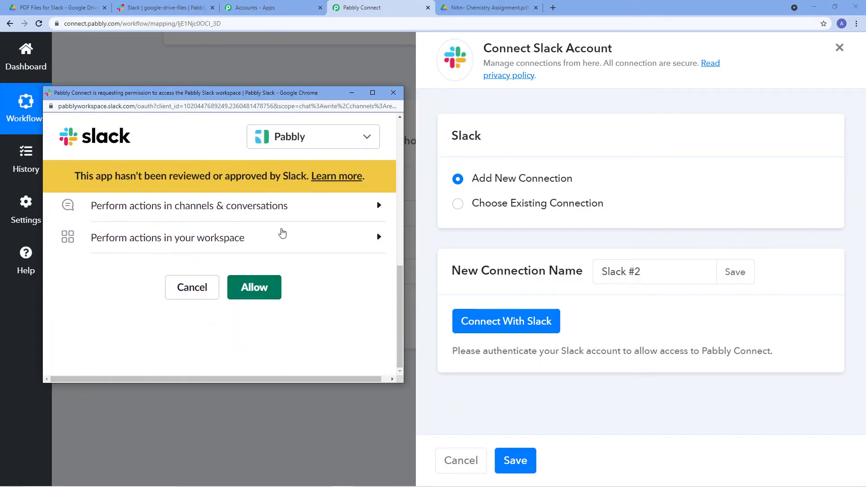
left_click(261, 291)
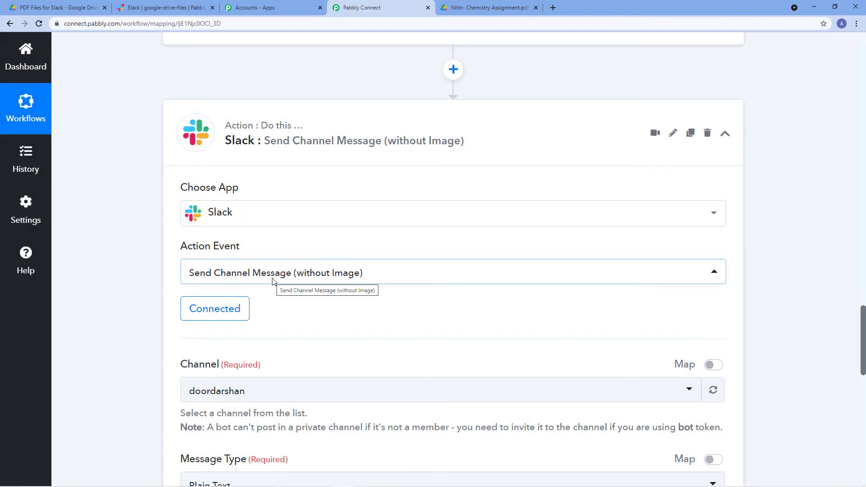
Look over the Slack message action's fields and the channels offered in its Channel list
scroll(273, 282, "down", 5)
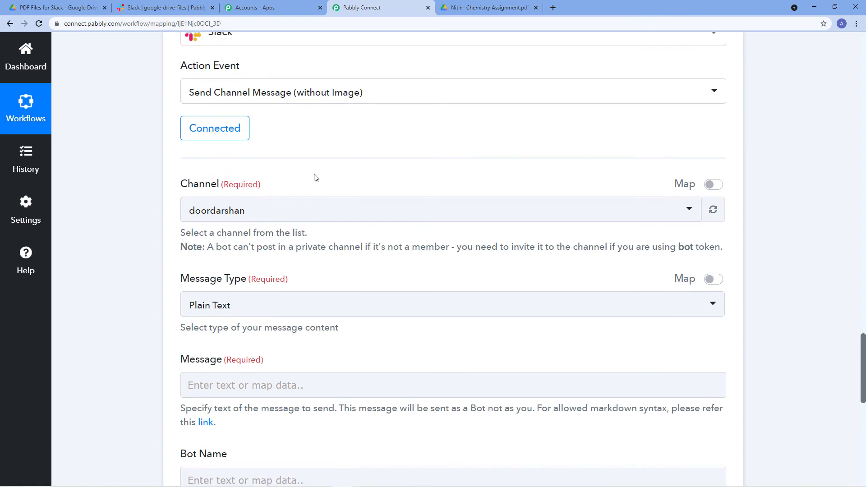
scroll(320, 143, "down", 2)
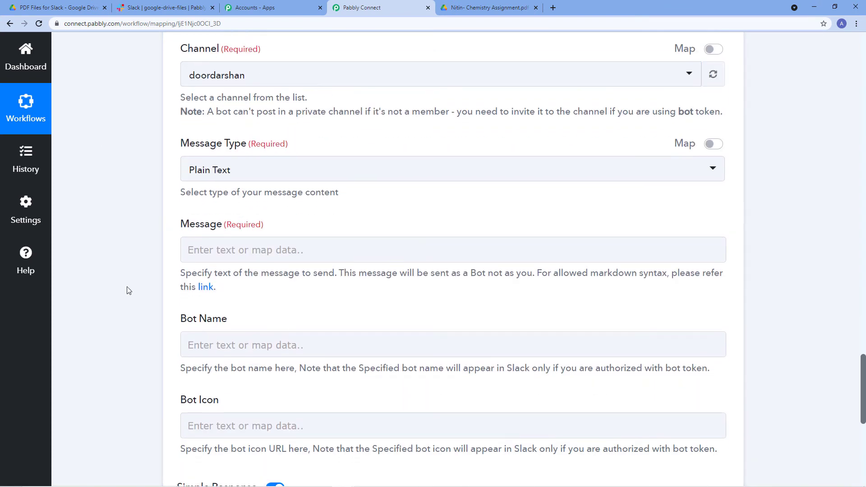
scroll(334, 248, "up", 3)
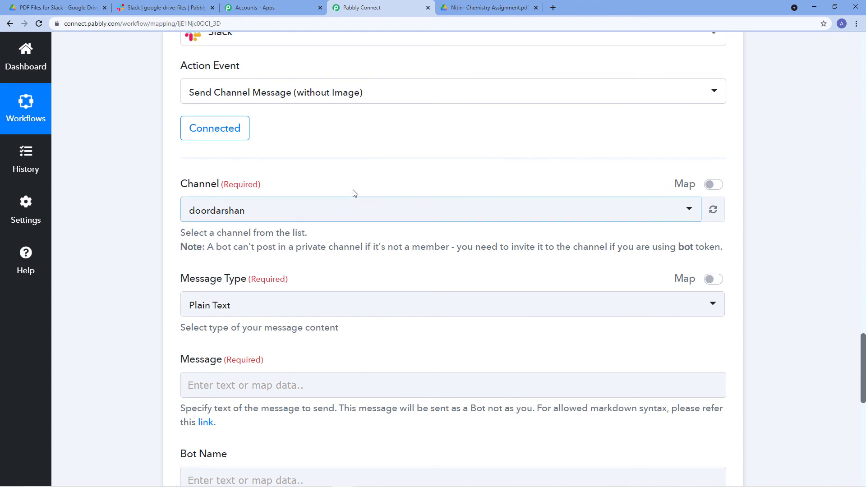
left_click(331, 214)
scroll(251, 169, "down", 1)
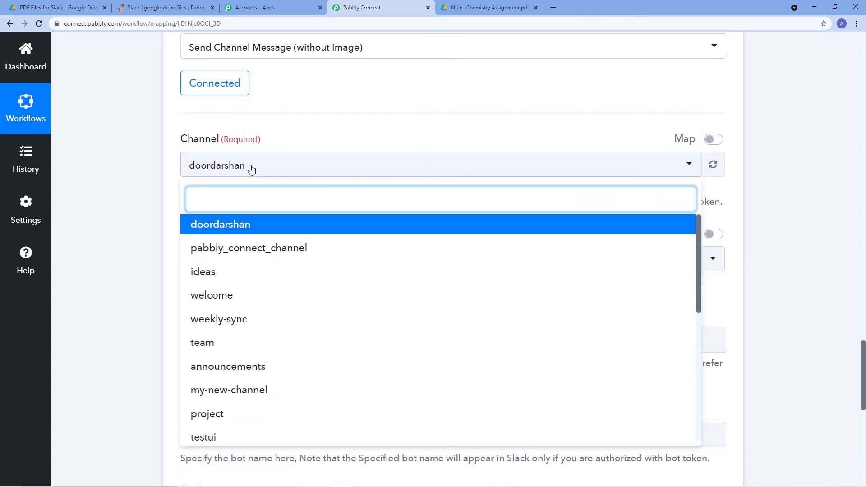
scroll(250, 216, "down", 2)
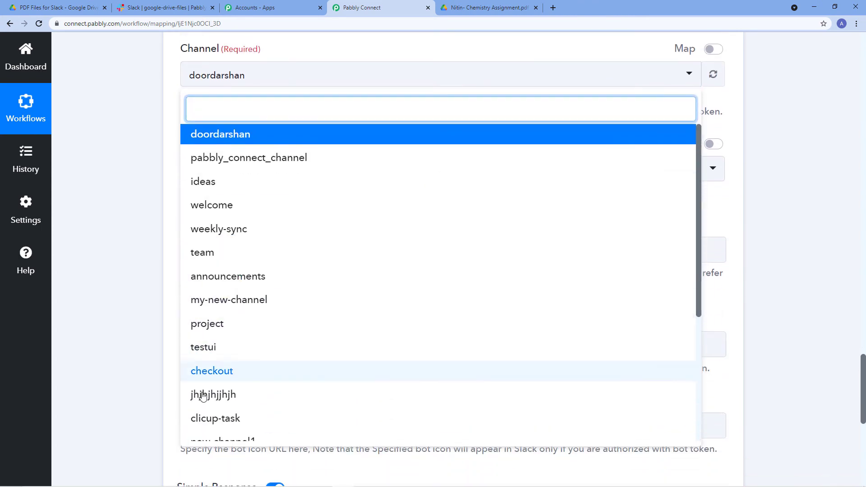
scroll(299, 293, "down", 3)
scroll(304, 266, "up", 3)
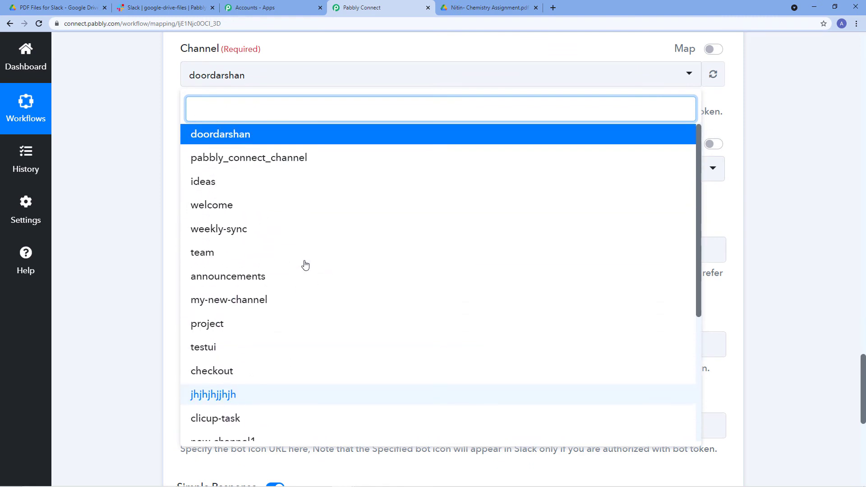
Check the google-drive-files channel in the Slack workspace against the action's channel options
left_click(135, 7)
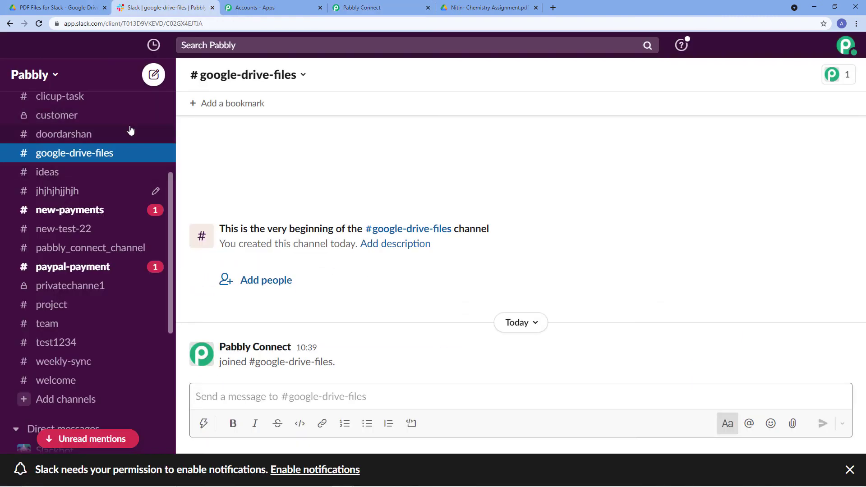
scroll(122, 128, "up", 2)
scroll(19, 162, "down", 2)
left_click(361, 8)
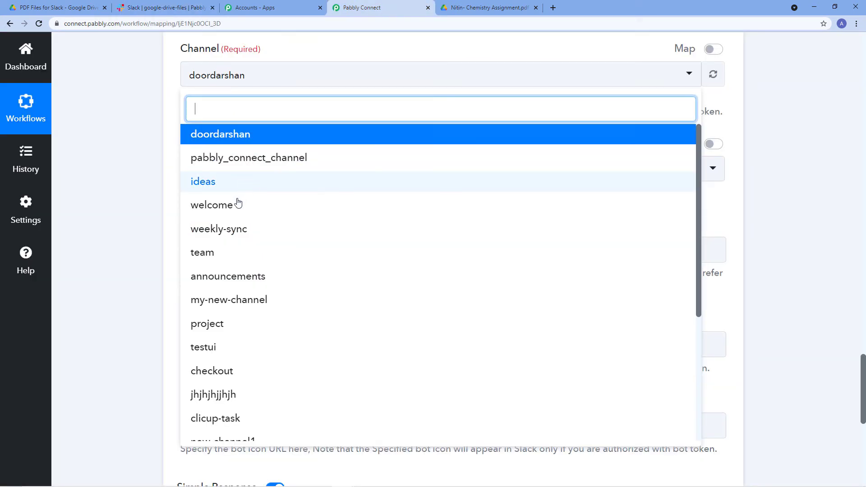
left_click(171, 8)
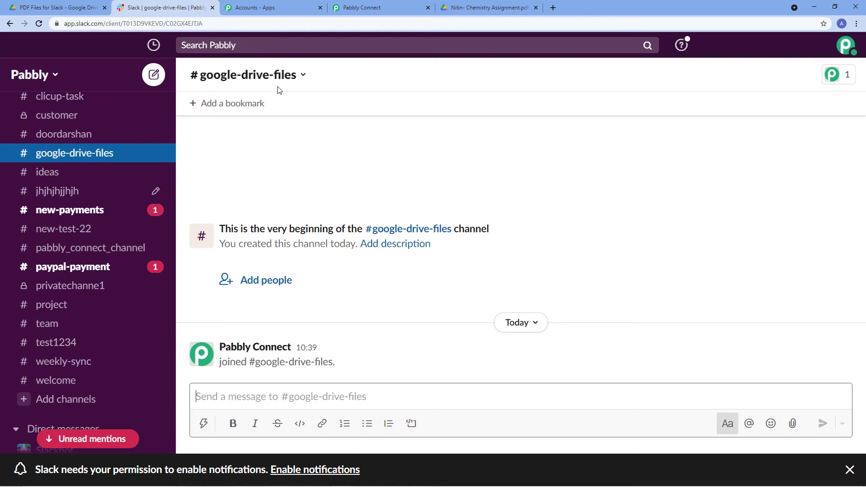
left_click(376, 7)
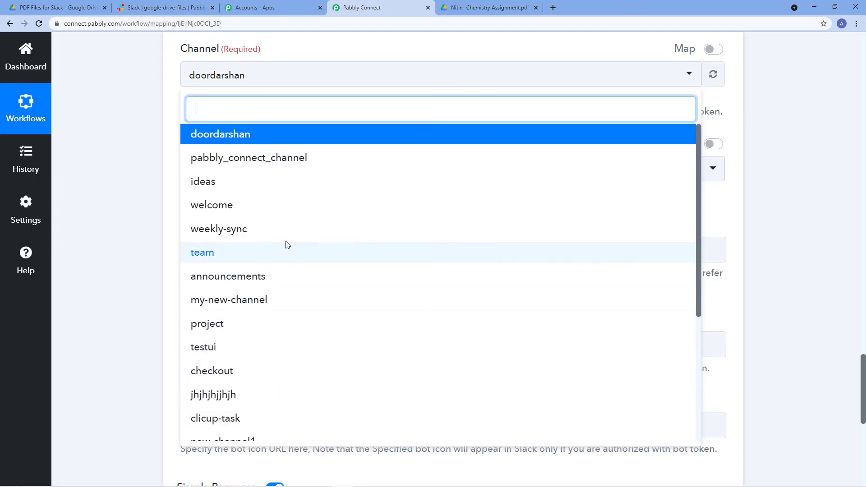
Set the Slack action's channel to google-drive-files and compare it with the channel in the Slack workspace
scroll(285, 235, "down", 3)
scroll(289, 219, "down", 3)
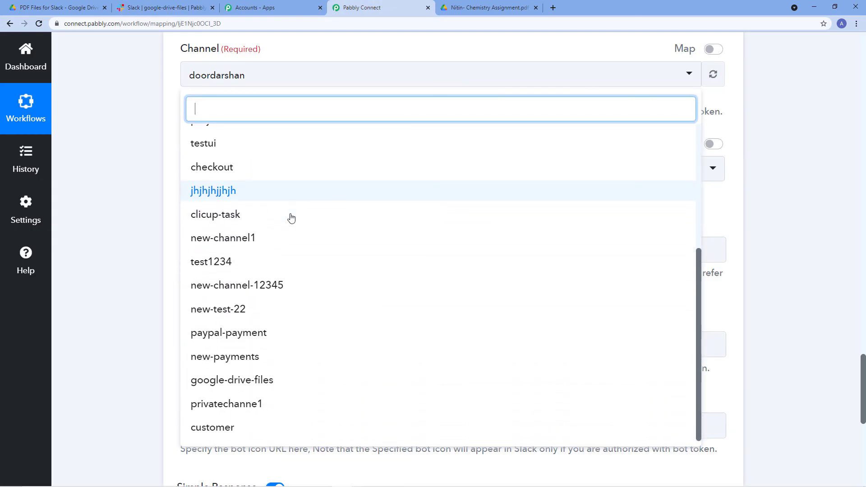
scroll(291, 218, "down", 1)
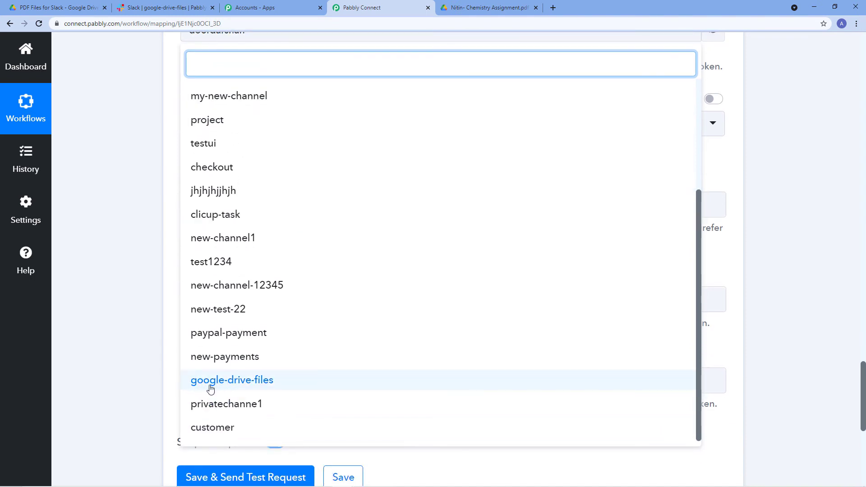
left_click(243, 381)
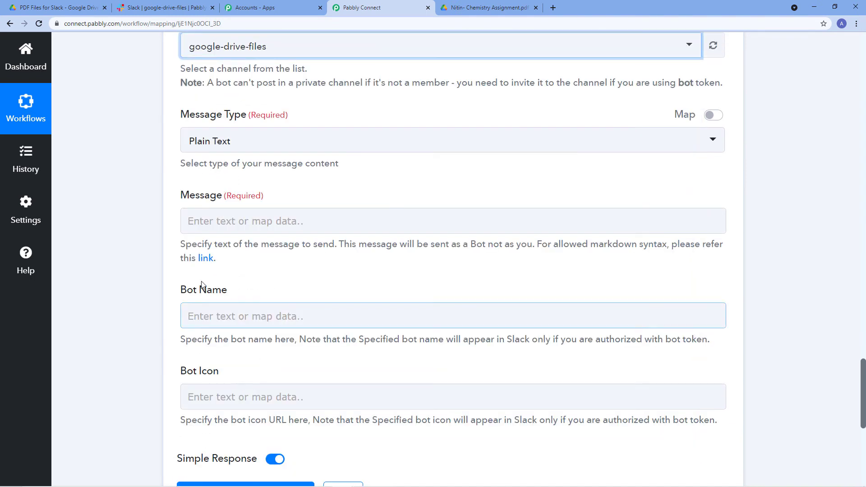
scroll(181, 199, "up", 2)
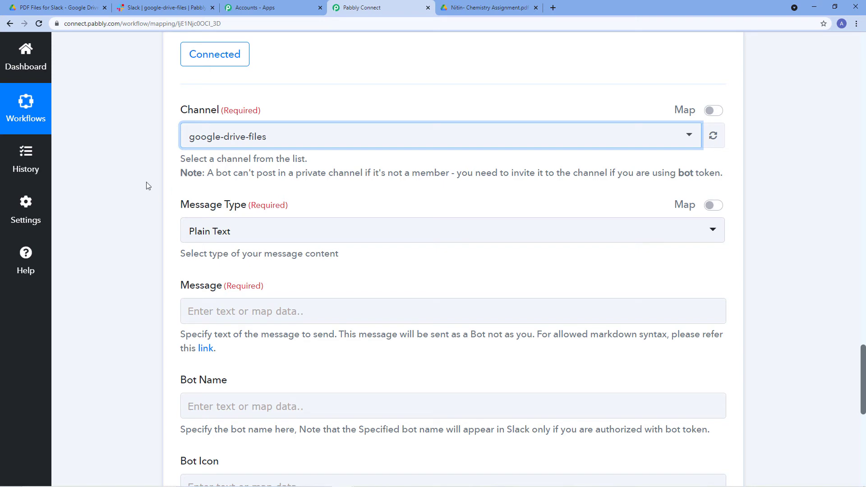
left_click(163, 8)
scroll(90, 135, "up", 2)
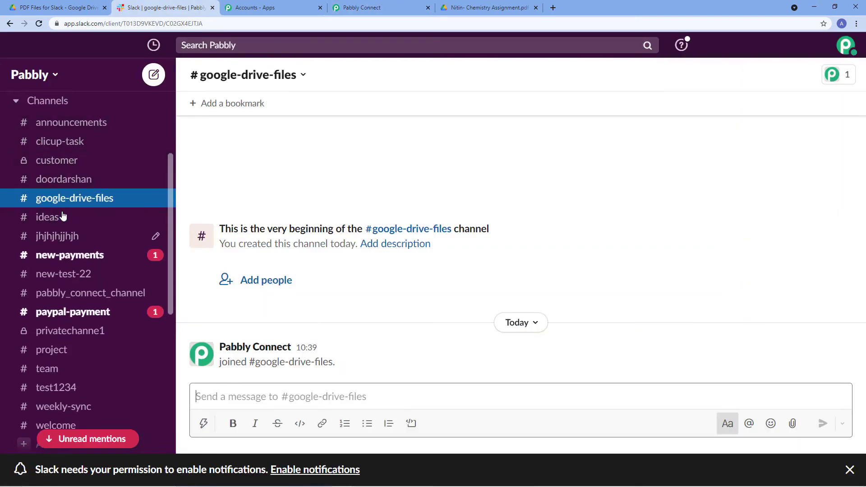
left_click(375, 8)
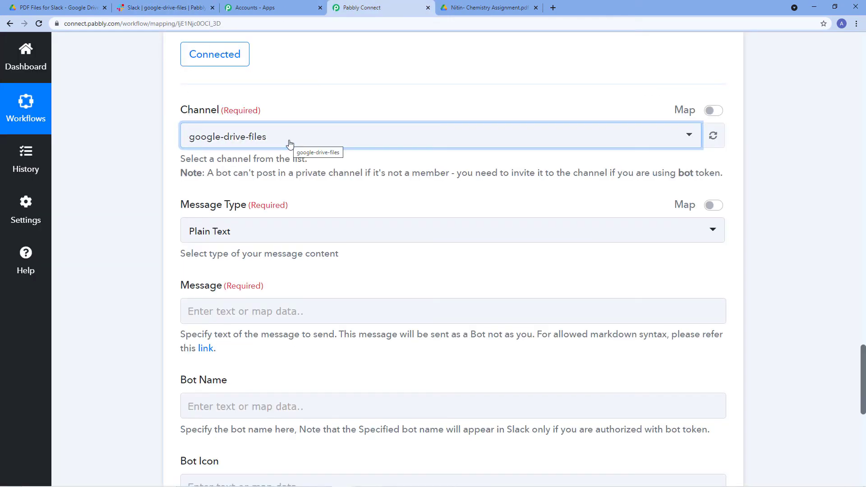
left_click(300, 94)
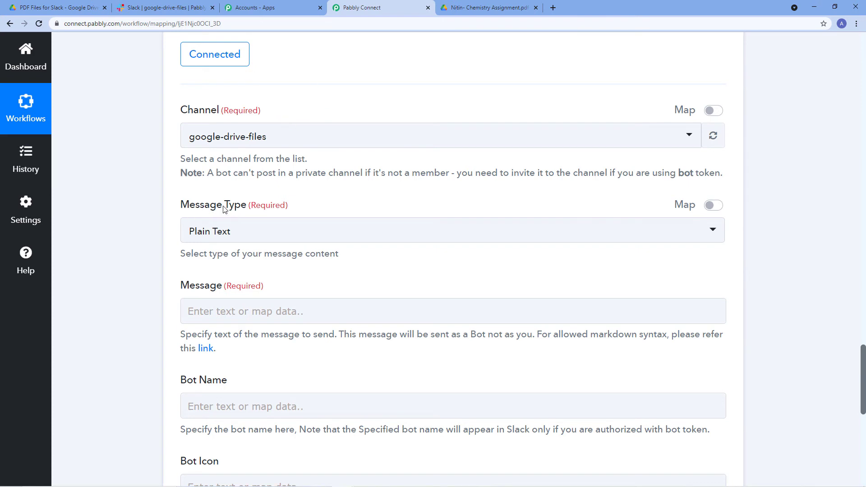
Set the Slack channel message's type to Markdown
left_click(336, 235)
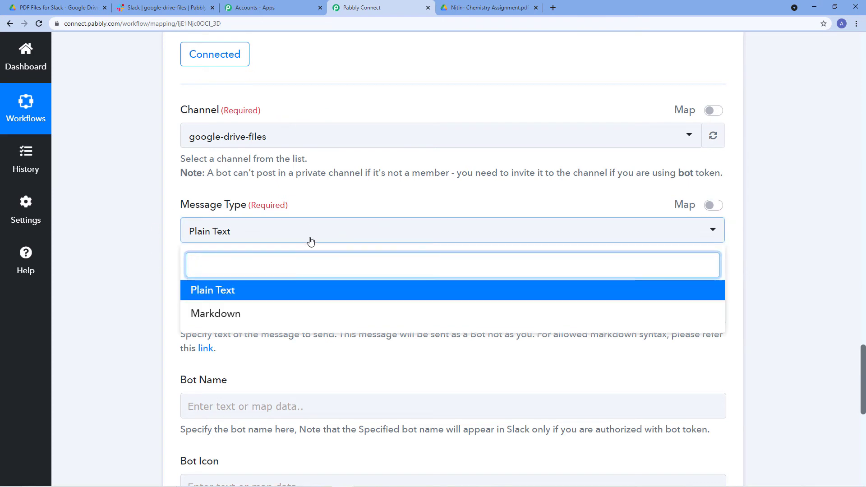
scroll(310, 241, "down", 1)
scroll(310, 240, "down", 1)
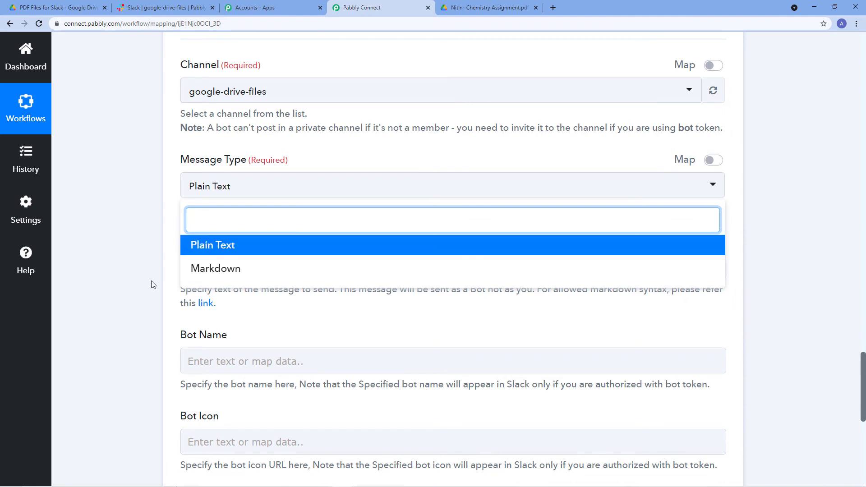
left_click(253, 270)
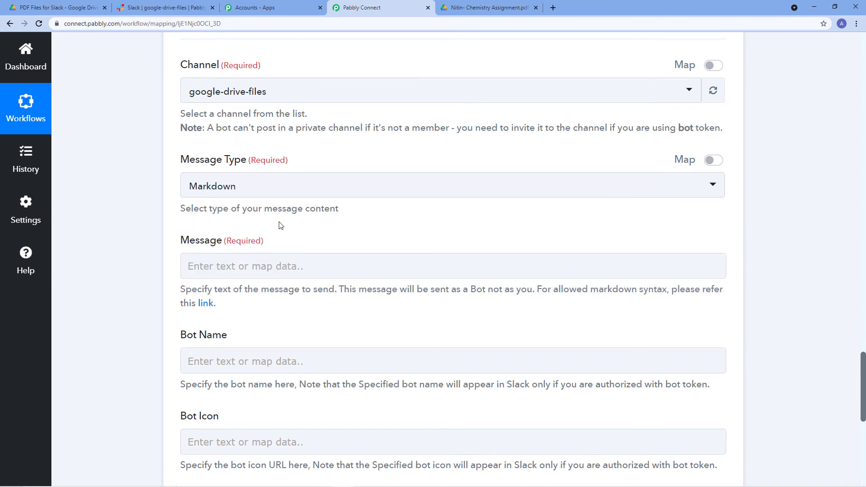
Enter the text "New file in Google Drive:" as the Slack message
scroll(270, 190, "down", 1)
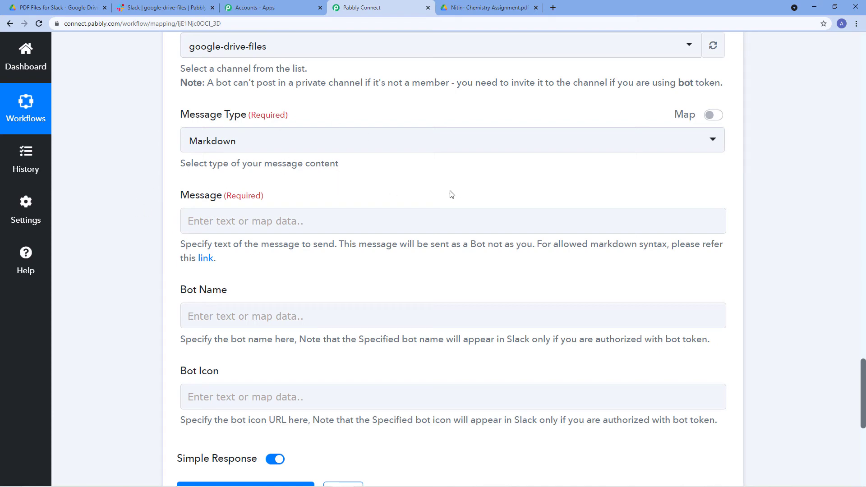
scroll(452, 194, "up", 5)
scroll(458, 227, "down", 4)
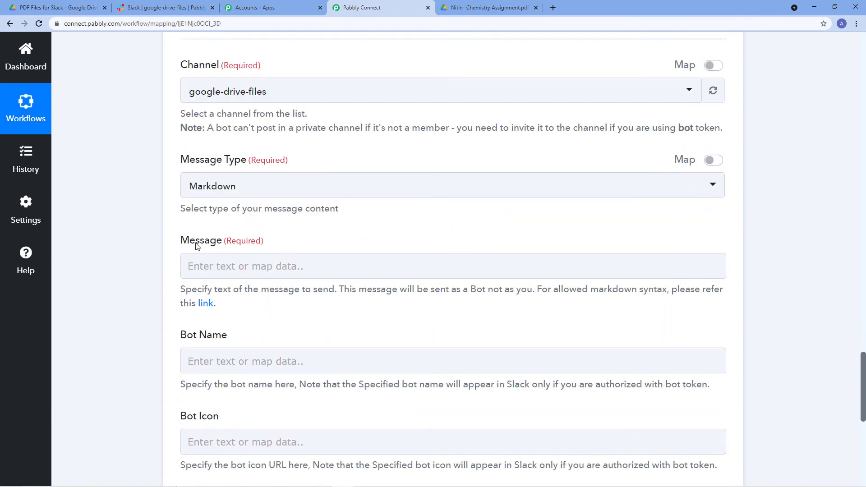
left_click(216, 261)
type("New")
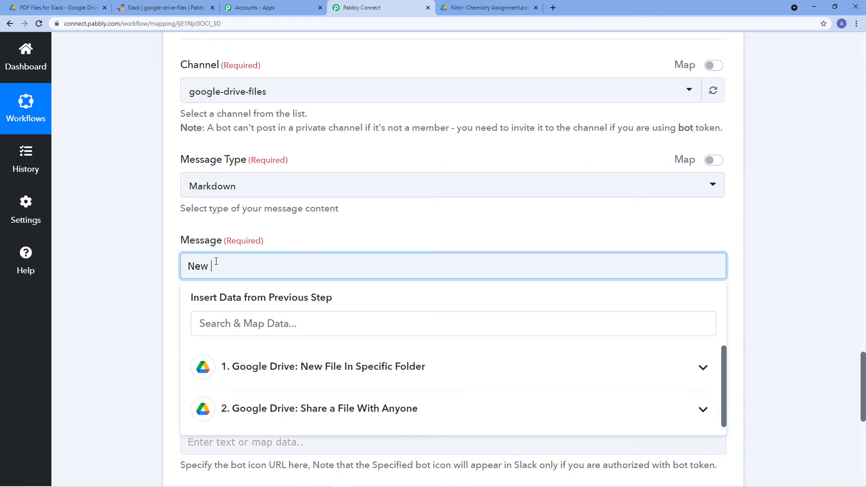
type(" File in Google Dri")
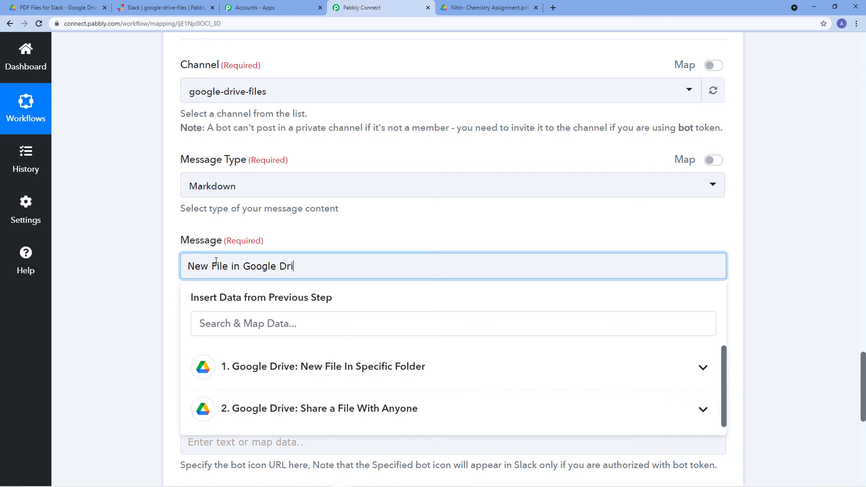
left_click(216, 262)
key("BackSpace")
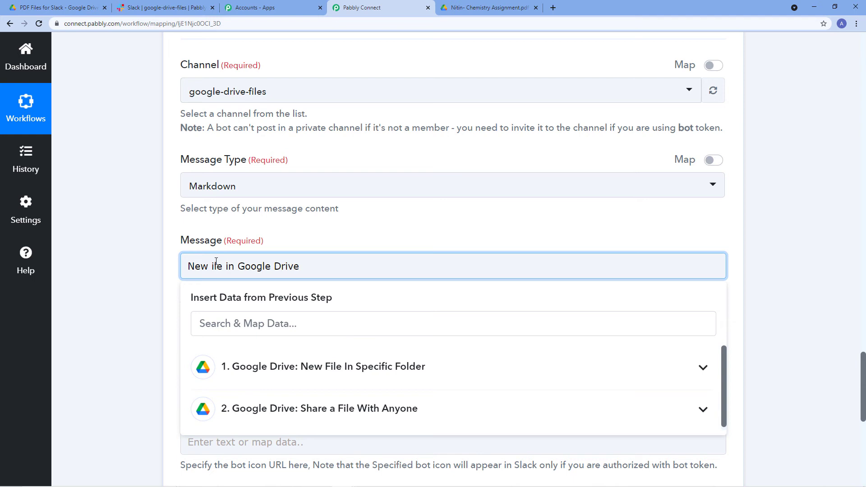
type("f")
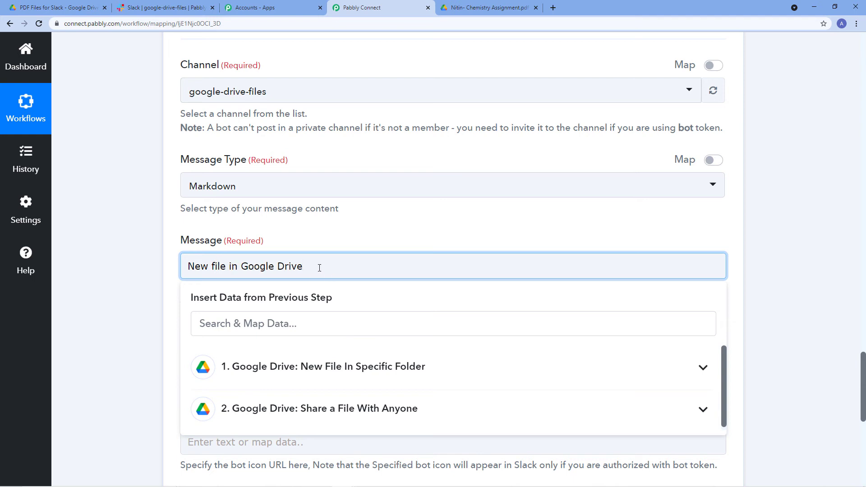
left_click(381, 239)
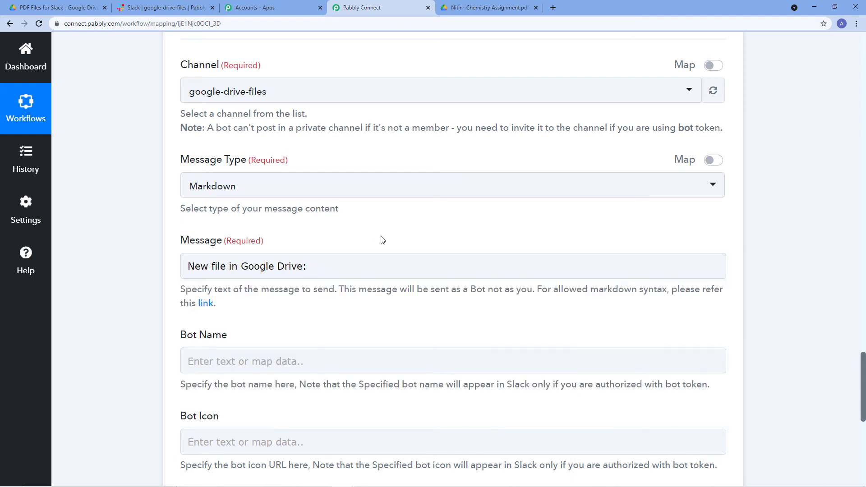
Examine the Share a File With Anyone response in the Google Drive action, especially its Res2 WebViewLink value
scroll(563, 257, "up", 6)
scroll(618, 257, "up", 7)
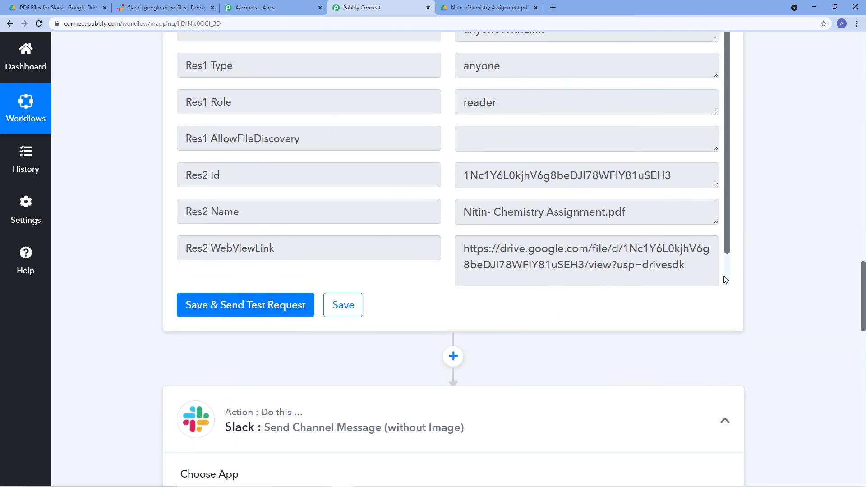
scroll(724, 279, "up", 11)
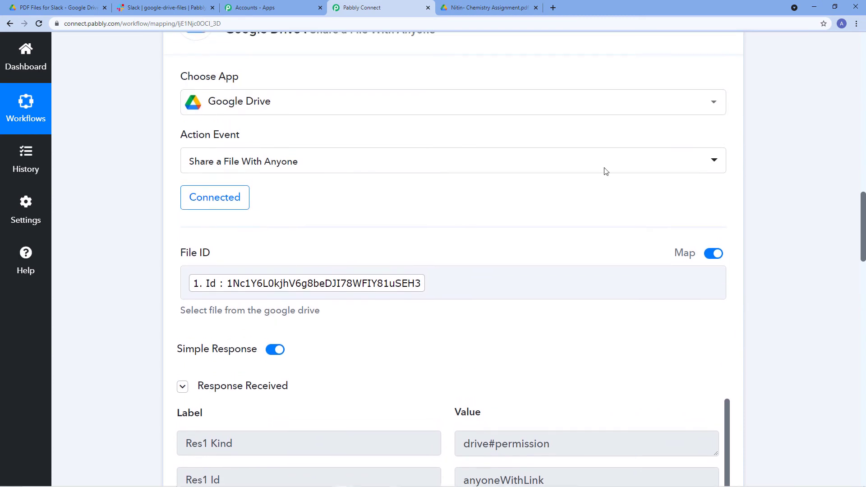
mouse_move(193, 145)
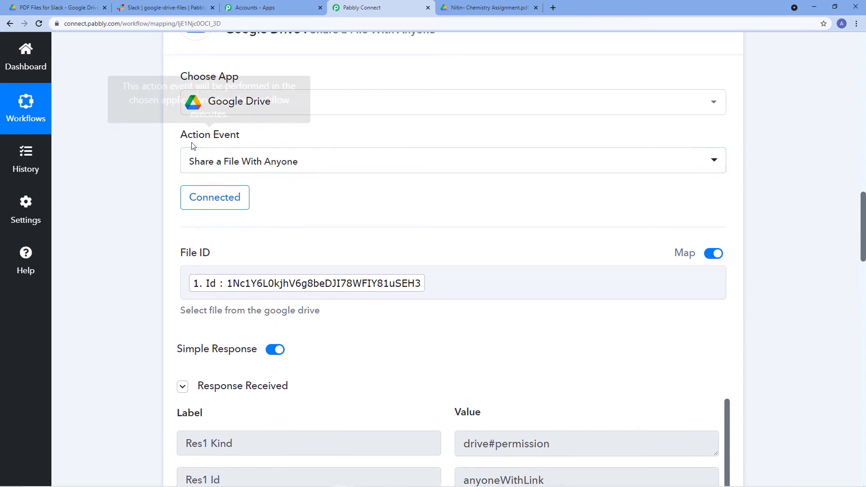
scroll(496, 185, "down", 4)
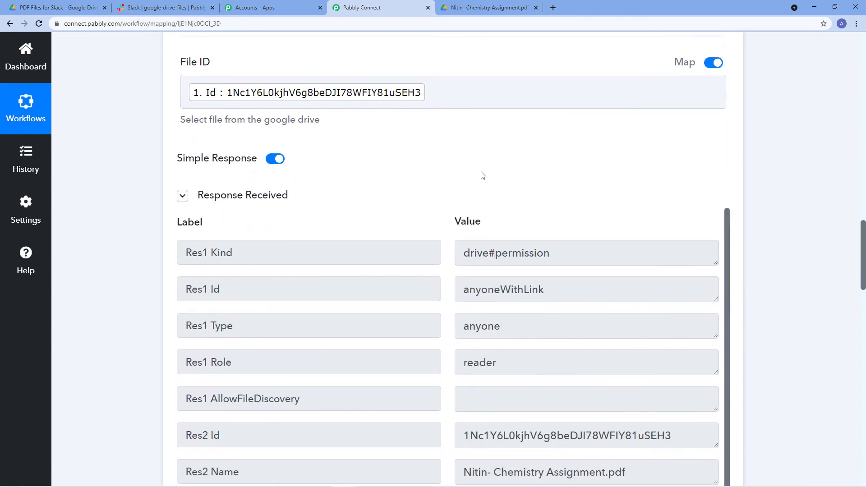
scroll(482, 175, "down", 3)
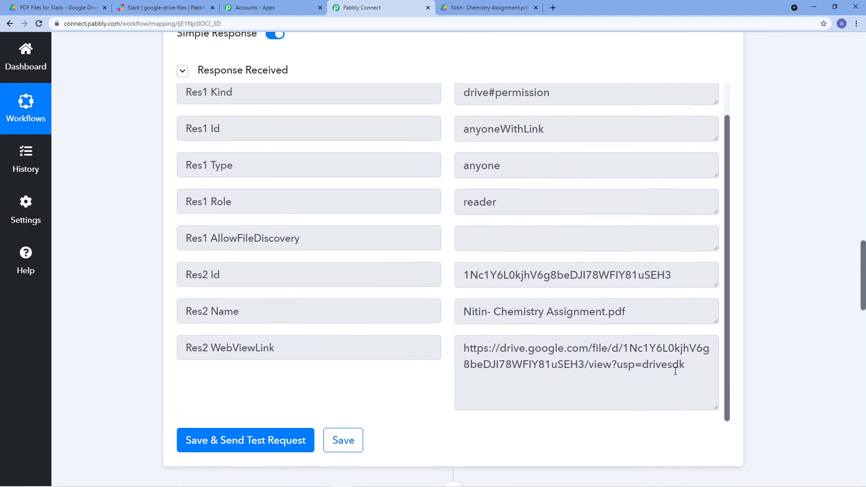
left_click_drag(682, 366, 462, 347)
scroll(296, 314, "down", 1)
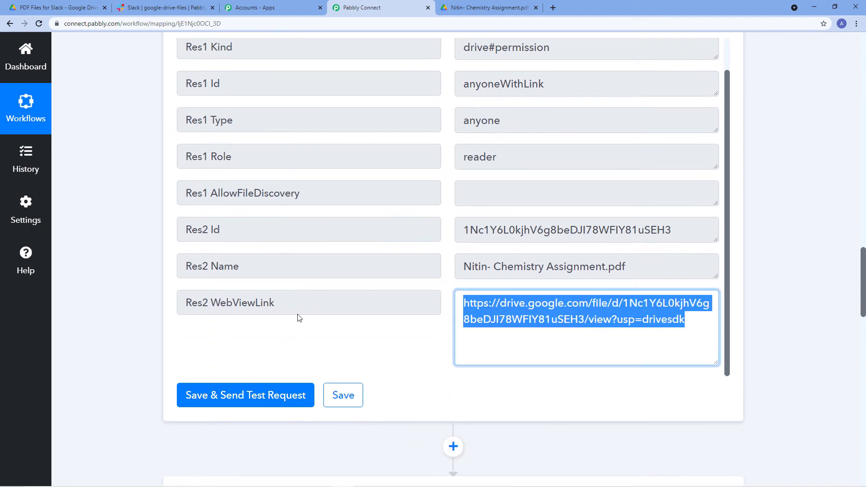
left_click_drag(275, 303, 212, 298)
left_click(621, 320)
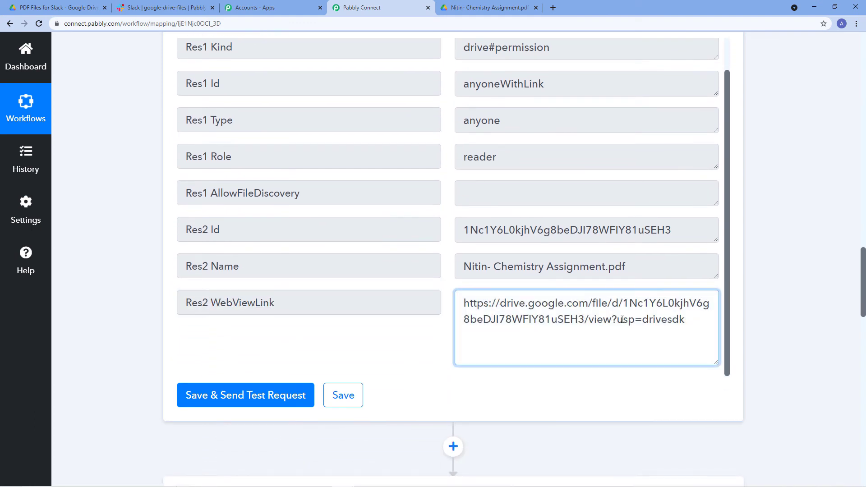
left_click_drag(684, 320, 447, 309)
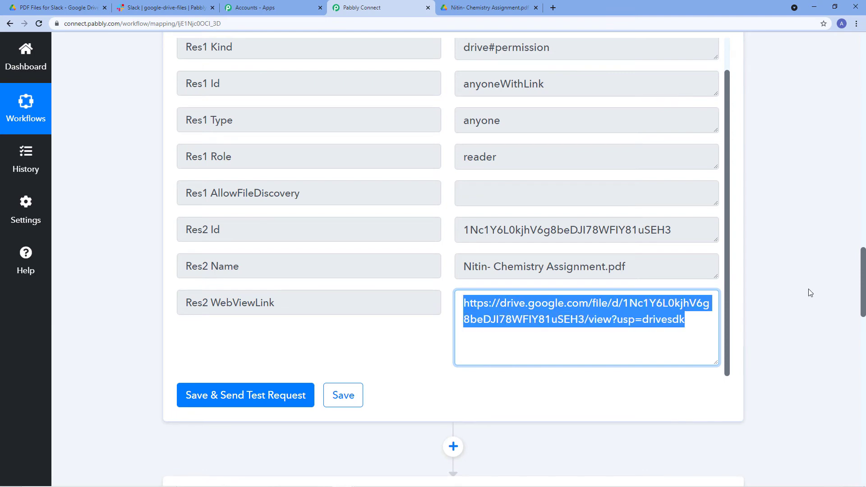
Map Res2 WebViewLink from the Google Drive Share a File With Anyone step after the text in the Slack message
scroll(808, 292, "down", 15)
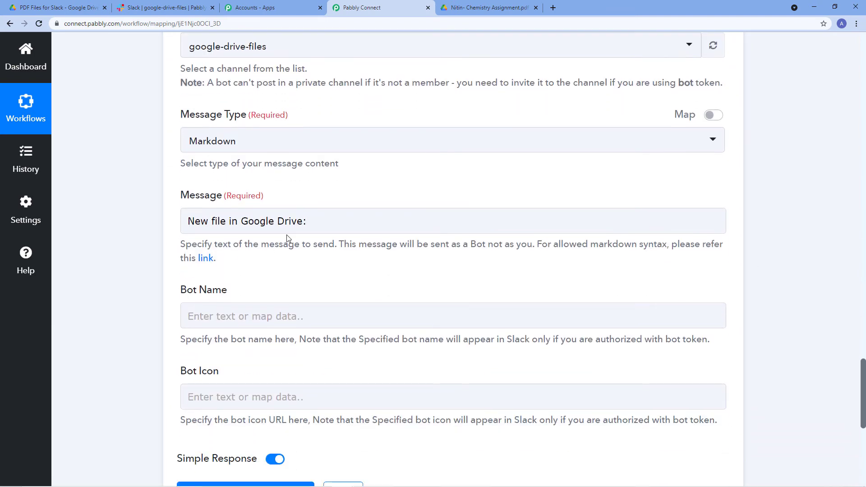
left_click(189, 224)
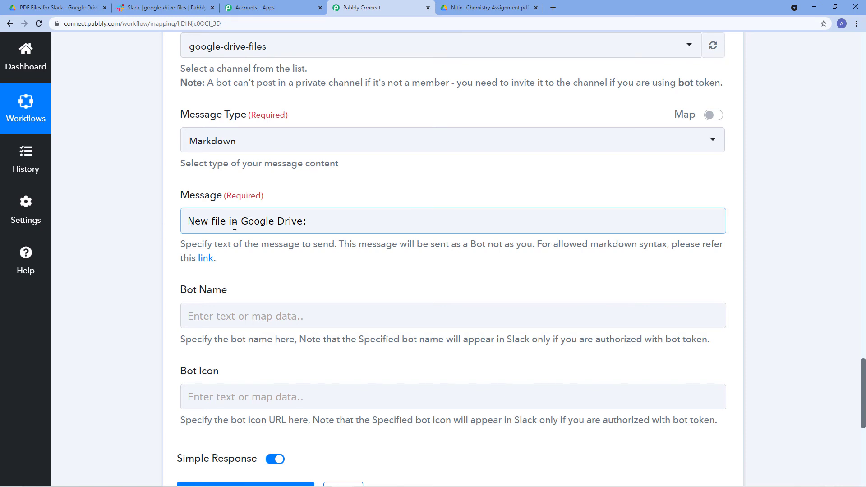
left_click(330, 221)
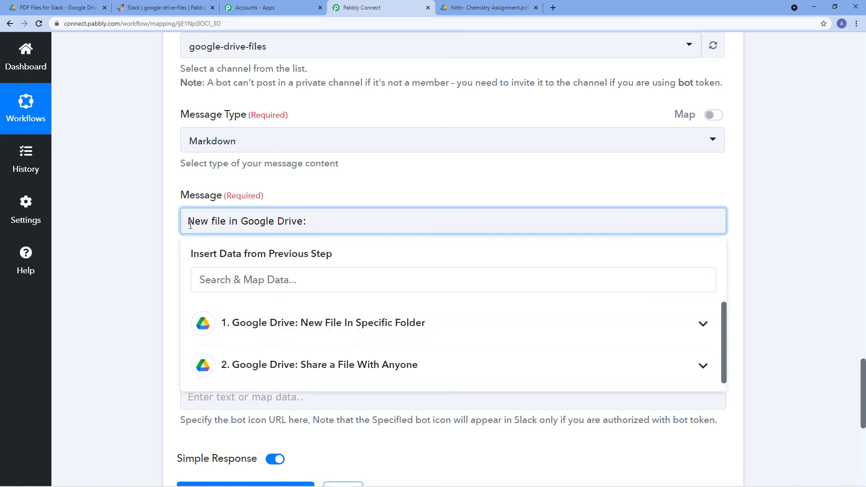
scroll(338, 218, "down", 1)
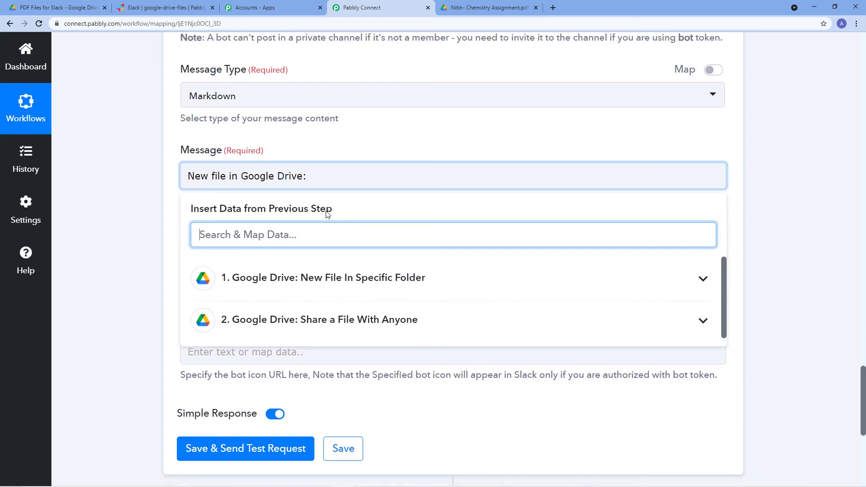
left_click(297, 178)
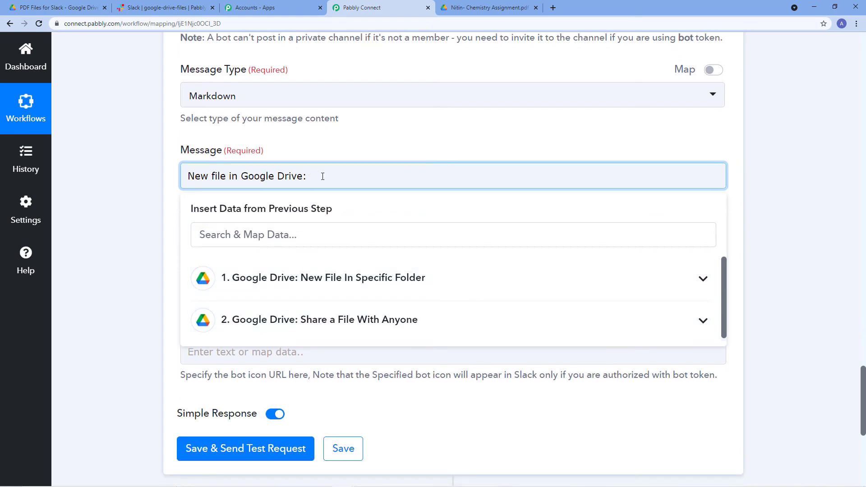
left_click(310, 328)
scroll(309, 311, "down", 2)
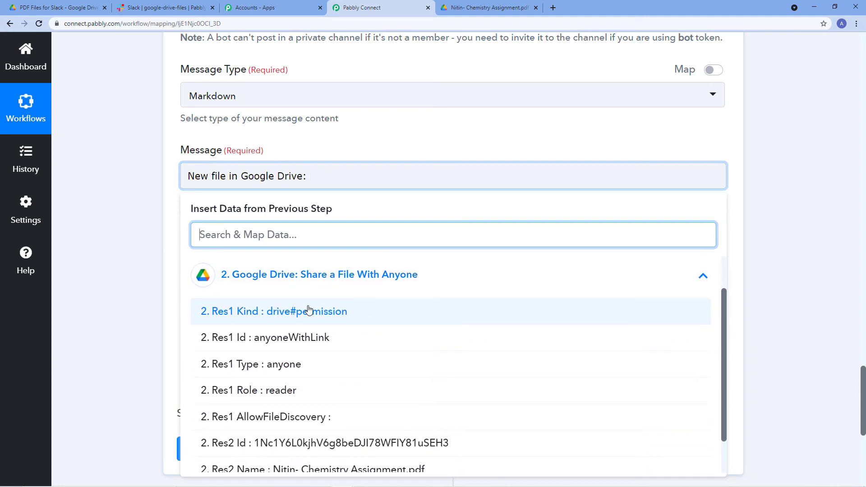
scroll(353, 300, "down", 1)
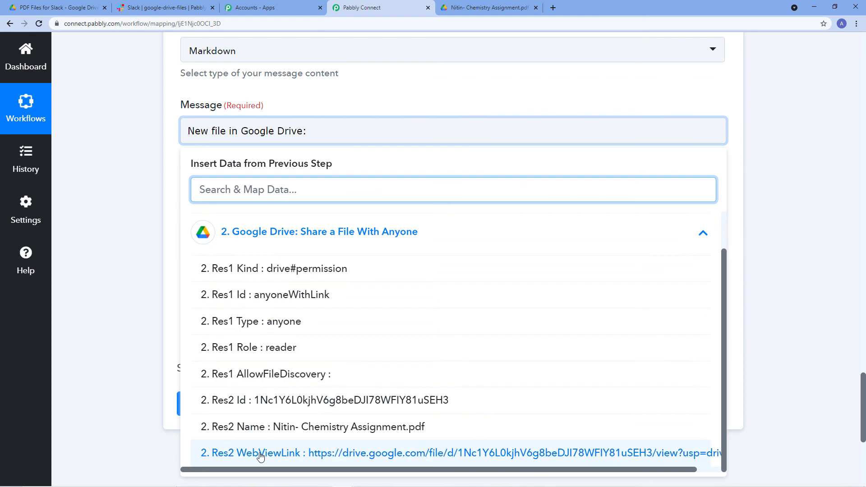
left_click(344, 453)
left_click(136, 277)
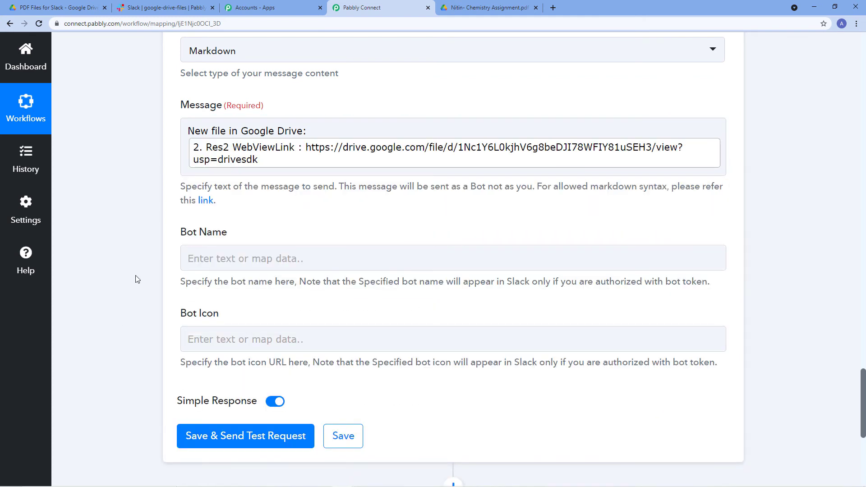
Set the Slack message's bot name to Google Drive
scroll(131, 285, "up", 1)
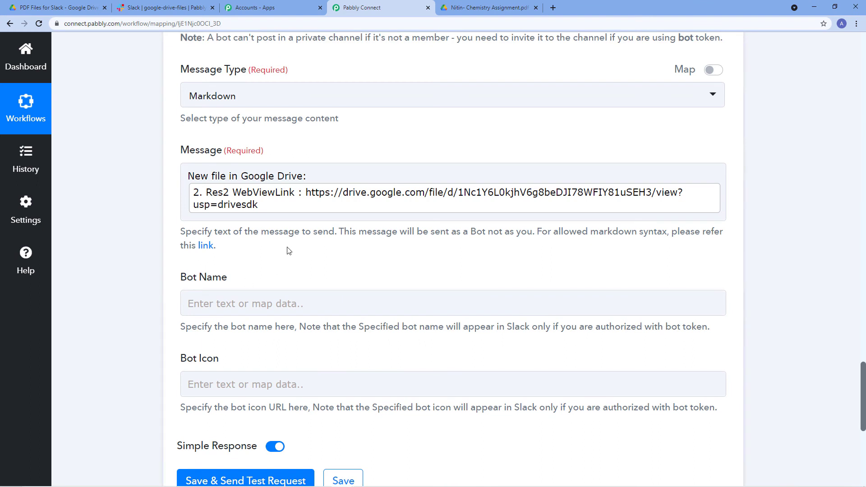
scroll(271, 251, "down", 1)
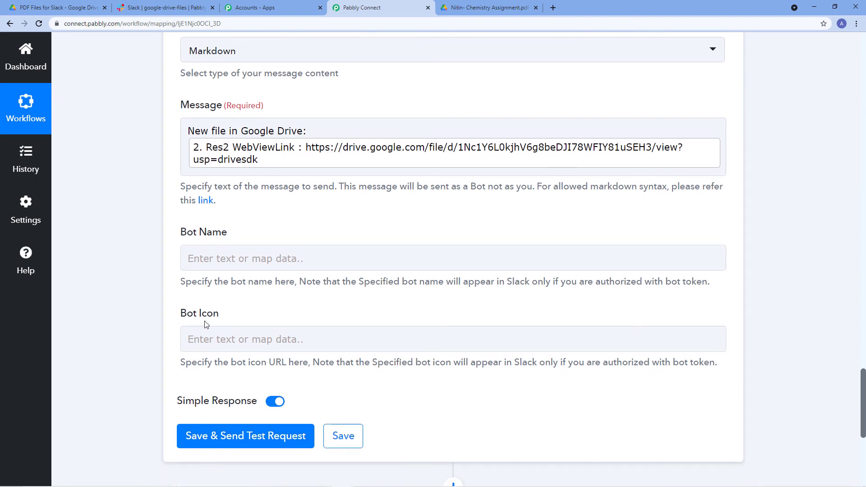
left_click(212, 258)
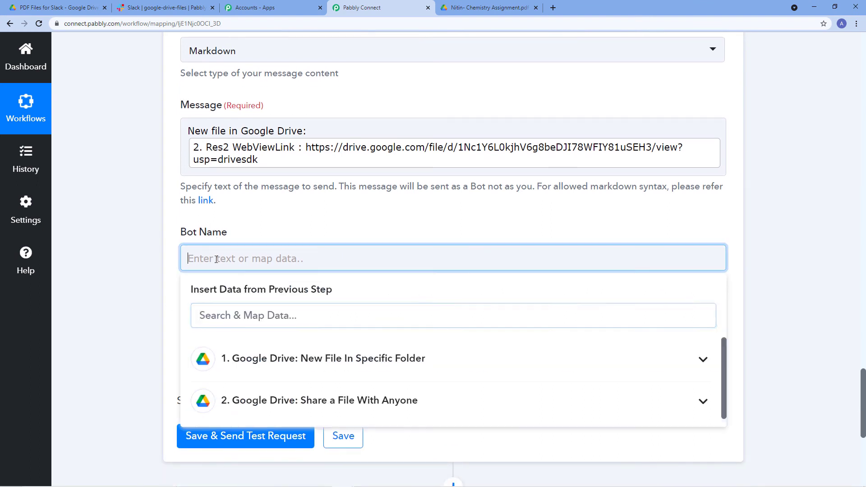
left_click(248, 232)
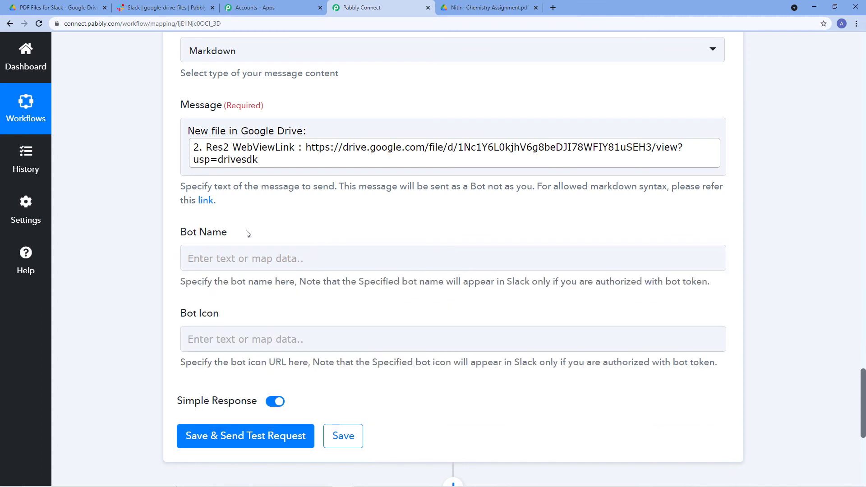
left_click(238, 260)
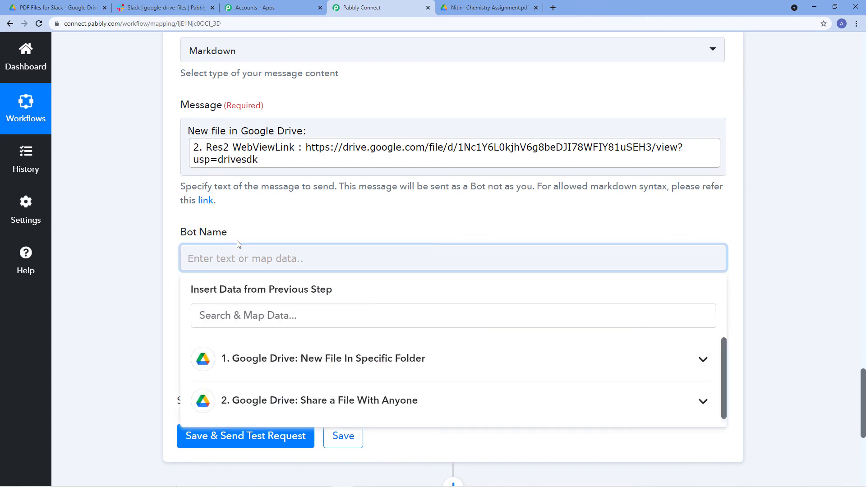
type("Google D")
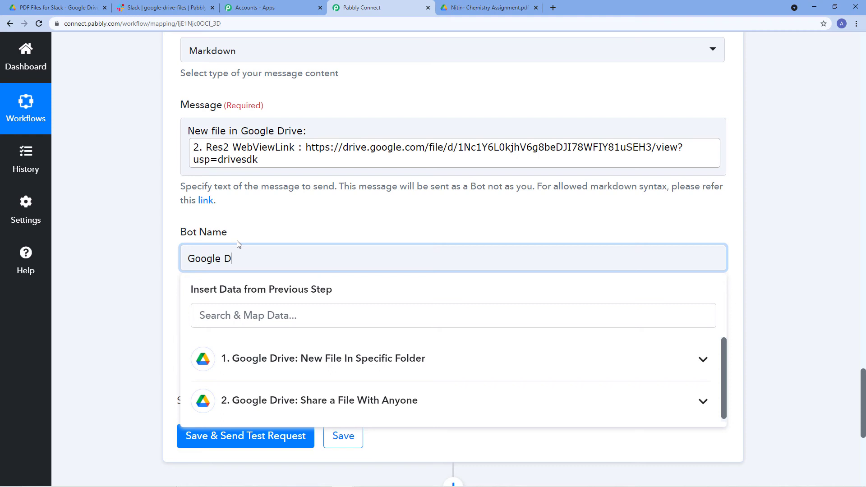
type("rive")
left_click(248, 236)
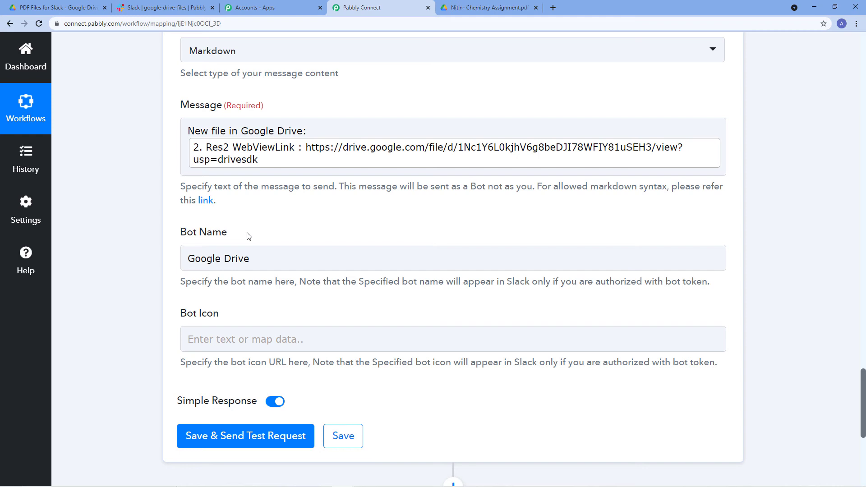
Save the Slack action, send its test request and examine the message text in the received response
scroll(239, 232, "down", 2)
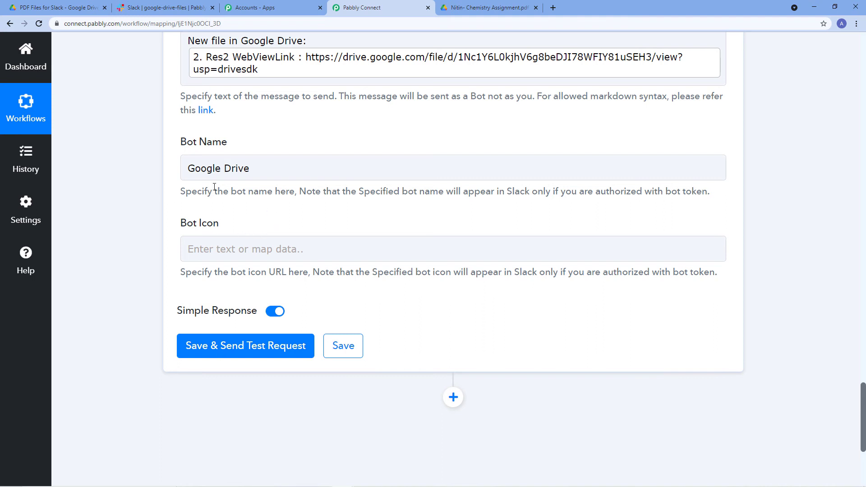
left_click(237, 357)
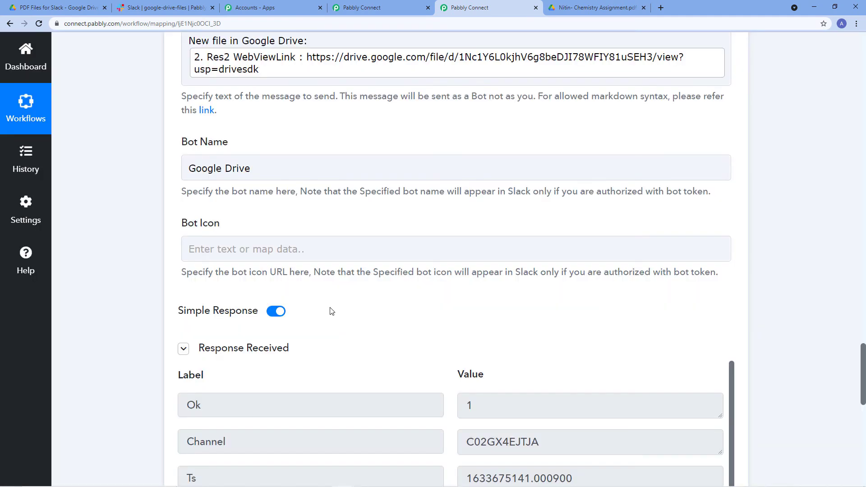
scroll(332, 310, "down", 3)
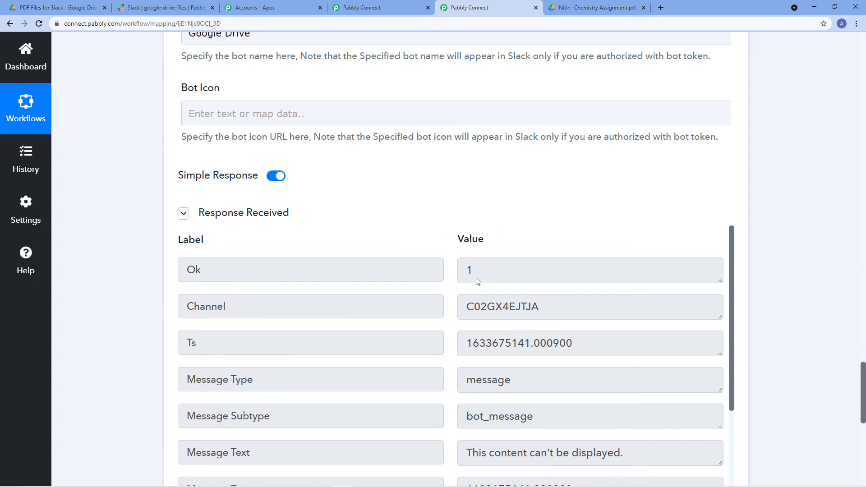
scroll(478, 282, "down", 6)
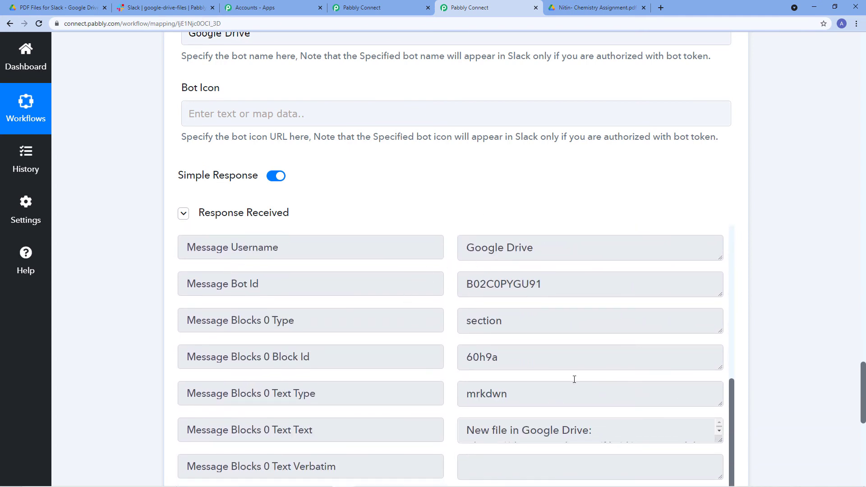
scroll(574, 379, "down", 1)
scroll(688, 444, "up", 1)
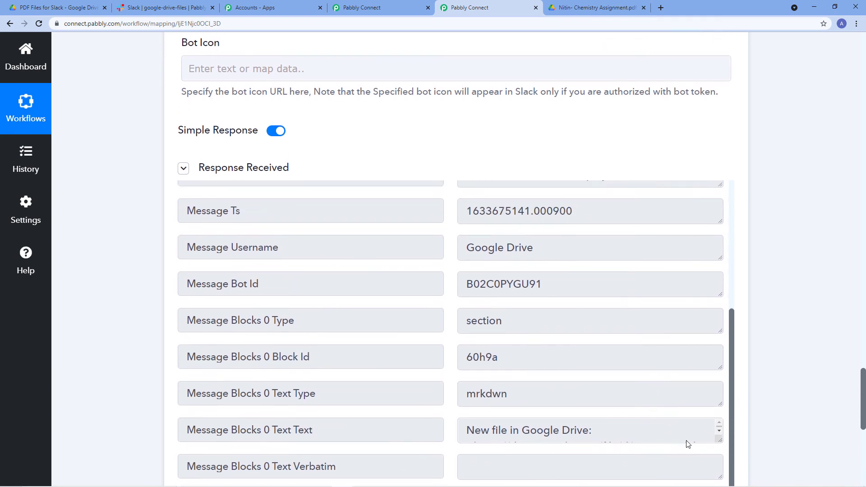
left_click_drag(717, 439, 716, 486)
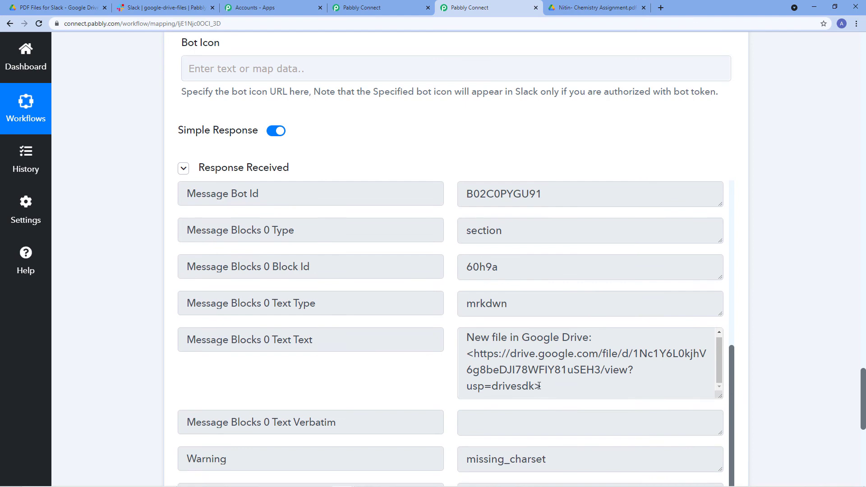
left_click_drag(539, 386, 459, 309)
Check the PDF Files for Slack folder in Google Drive and the test message in Slack's google-drive-files channel
scroll(448, 248, "up", 3)
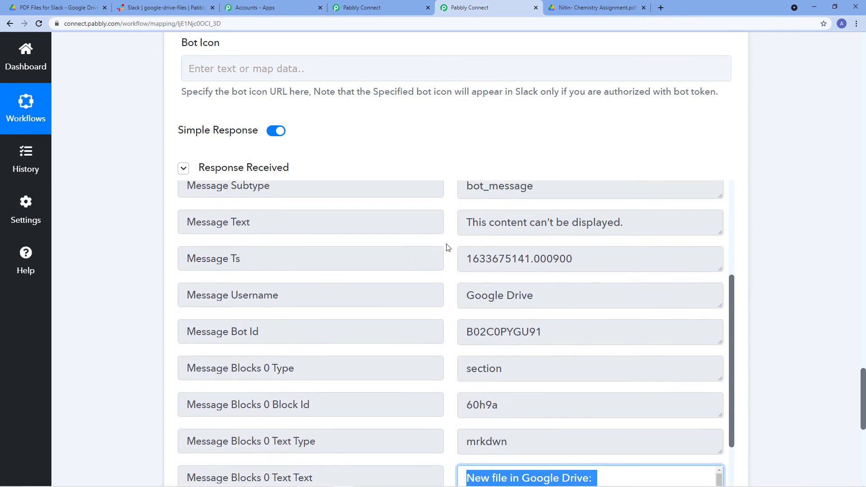
scroll(448, 248, "up", 8)
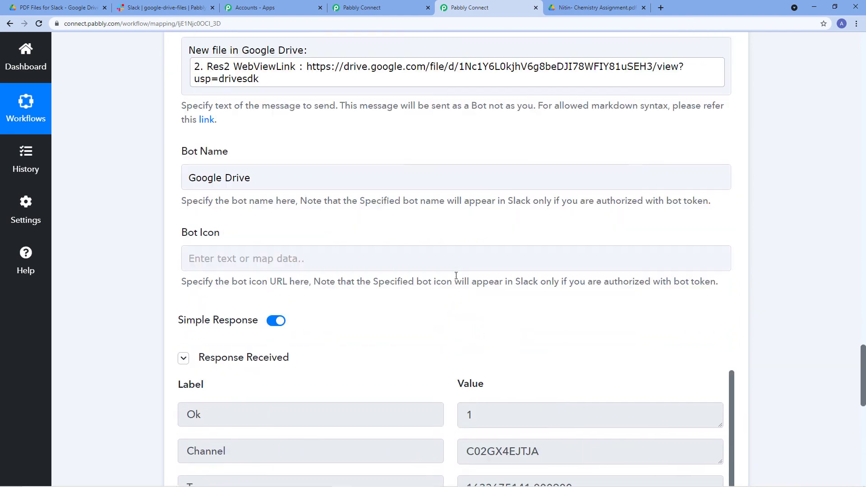
scroll(456, 275, "up", 7)
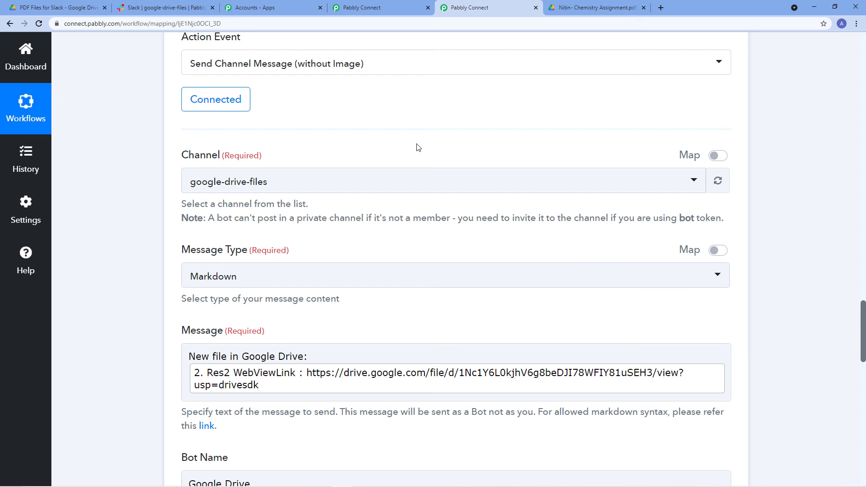
scroll(420, 162, "up", 1)
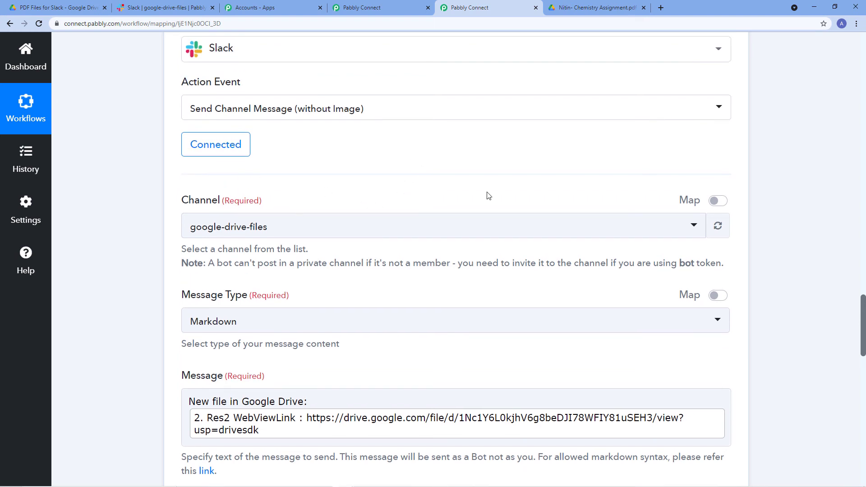
left_click(67, 8)
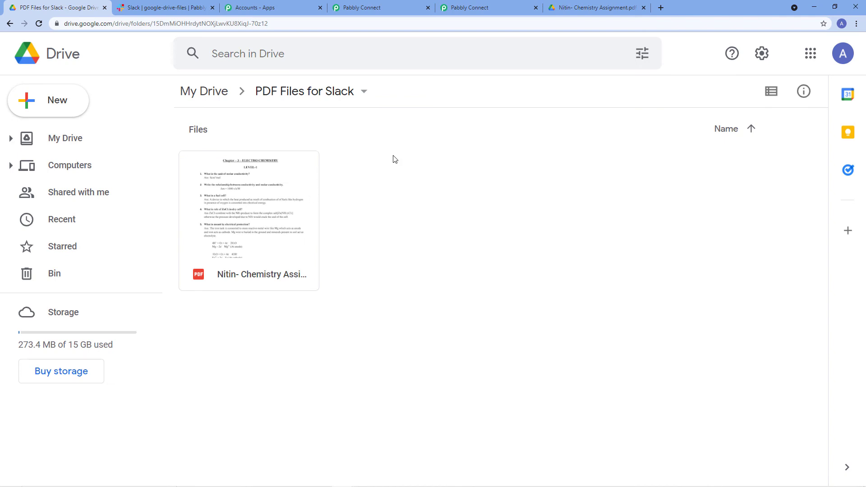
left_click(172, 8)
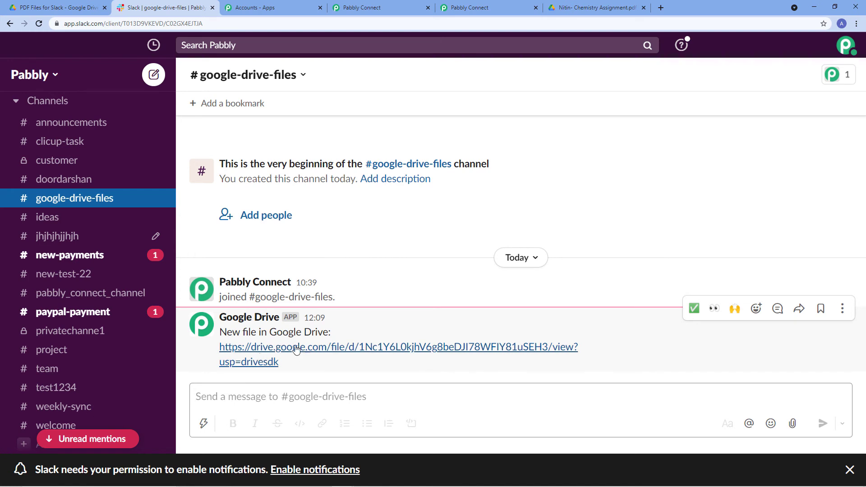
Open the file link from the Slack message in a new tab, compare it with the Drive folder's Chemistry Assignment PDF, and close that tab
right_click(358, 350)
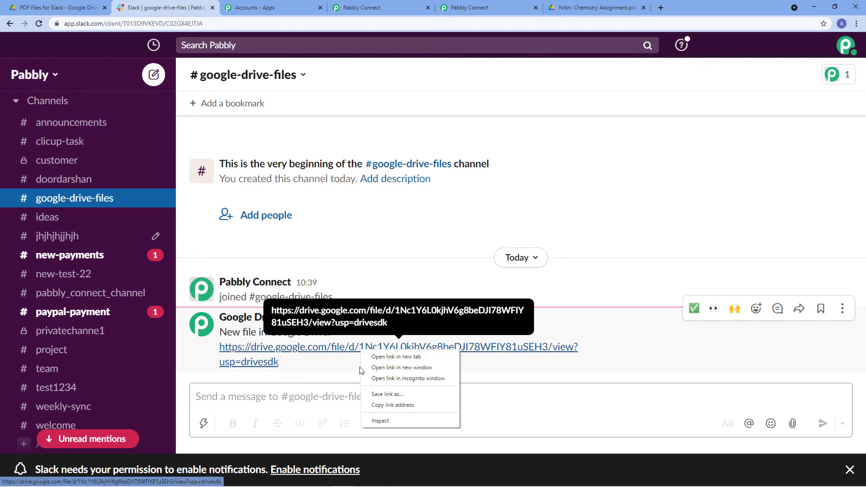
left_click(378, 356)
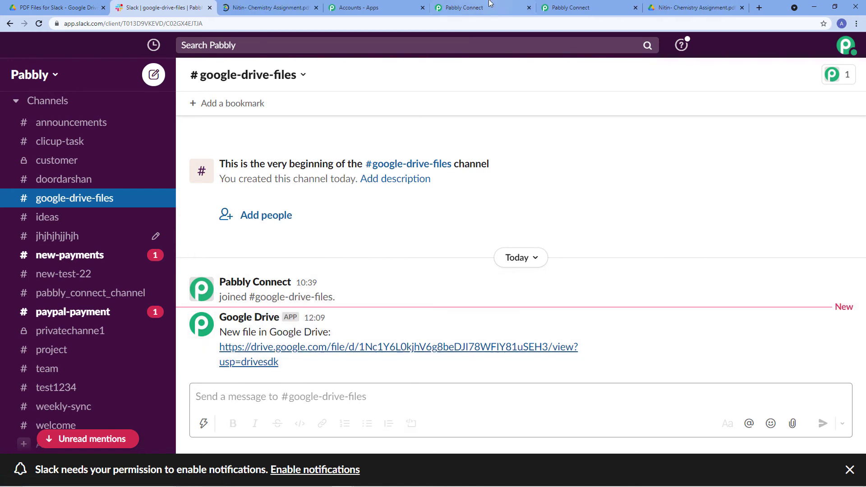
left_click(523, 8)
left_click(270, 8)
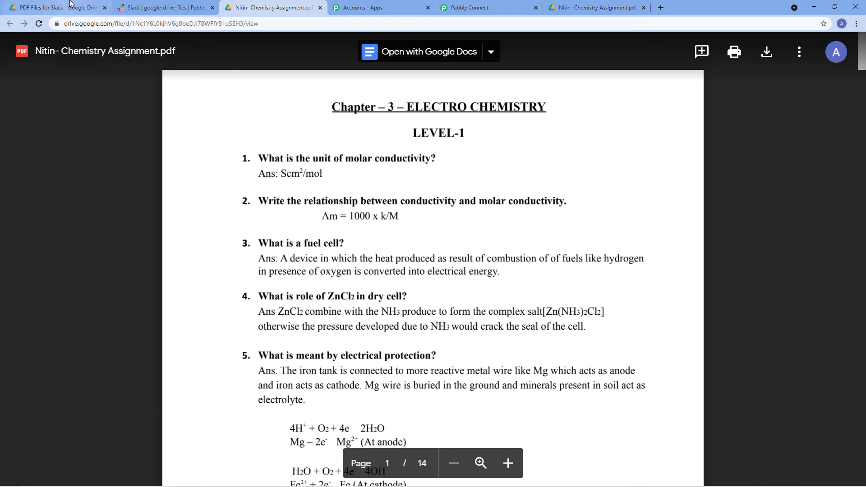
key("ctrl+1")
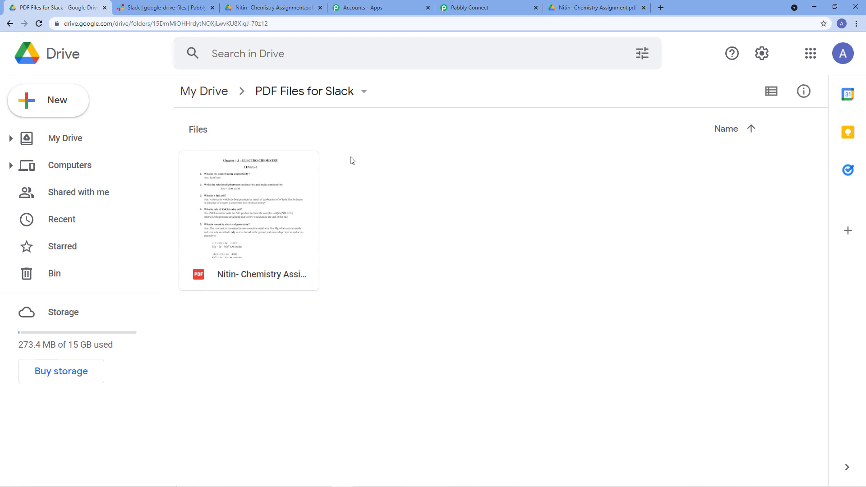
left_click(273, 6)
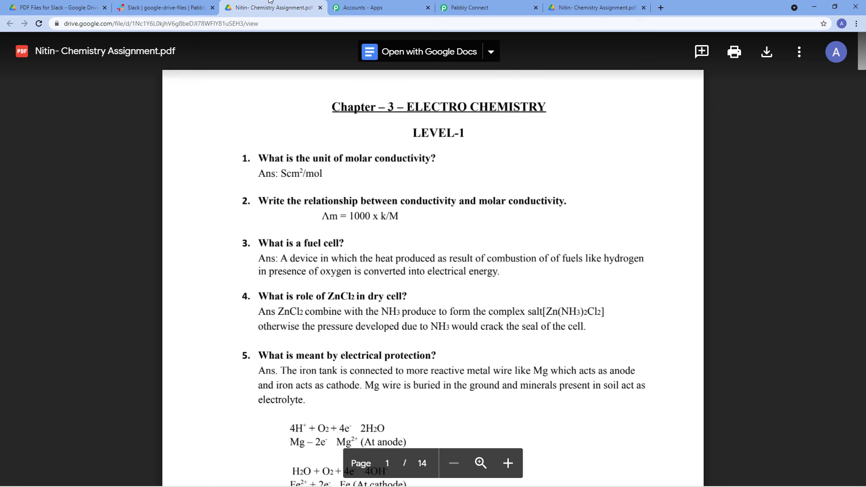
left_click(320, 7)
Upload the Biology Assignment PDF from the local Files folder to the PDF Files for Slack folder in Google Drive
left_click(162, 7)
left_click(52, 8)
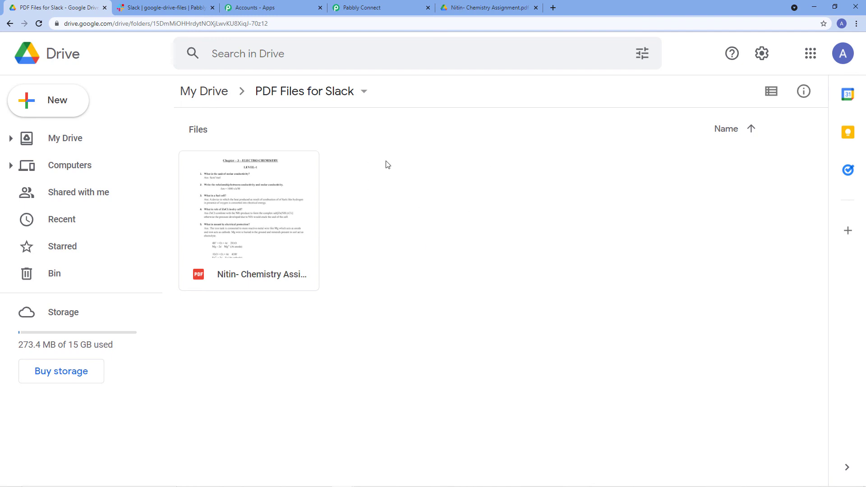
left_click(169, 6)
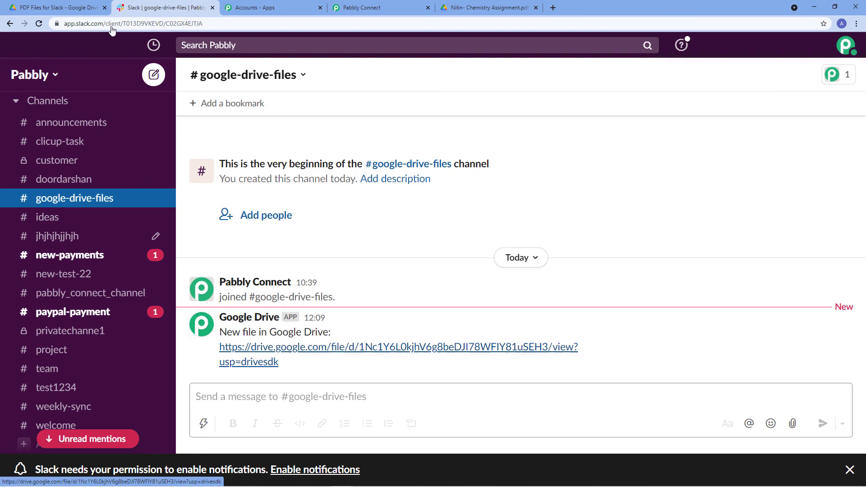
left_click(89, 6)
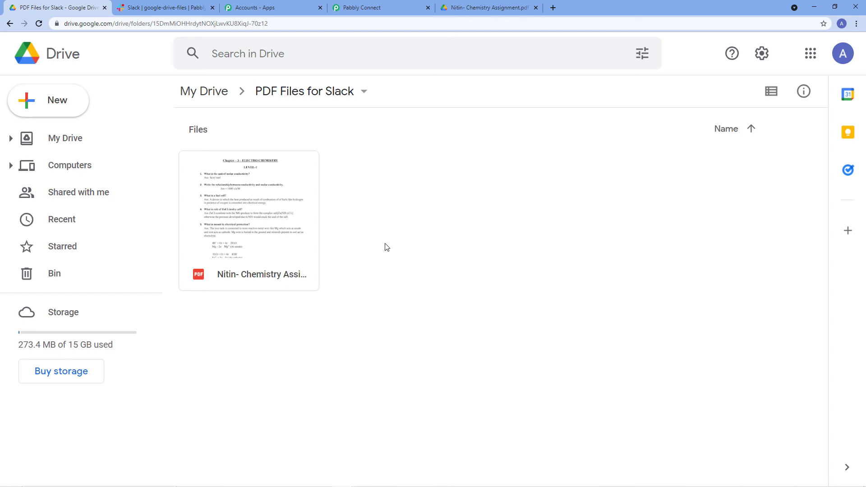
key("alt+Tab")
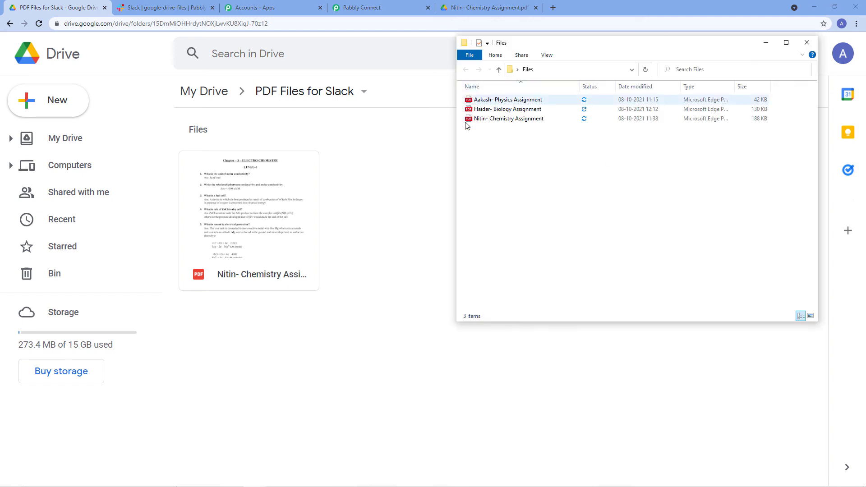
left_click(486, 111)
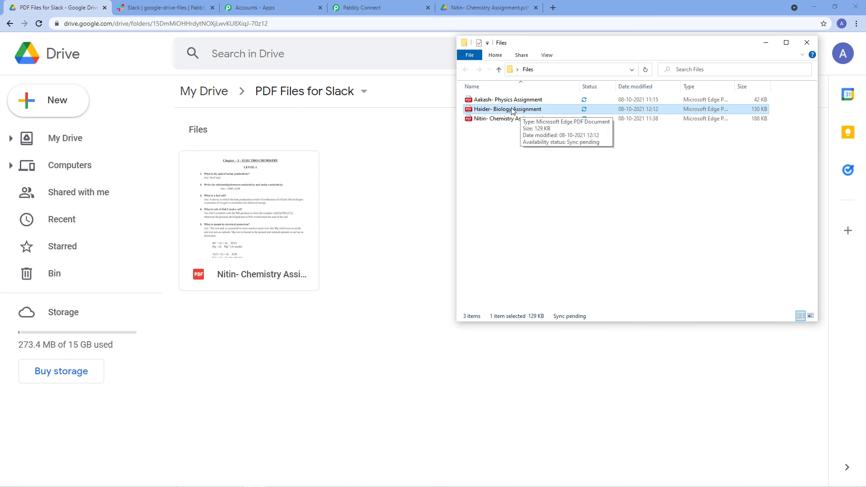
left_click_drag(504, 111, 395, 167)
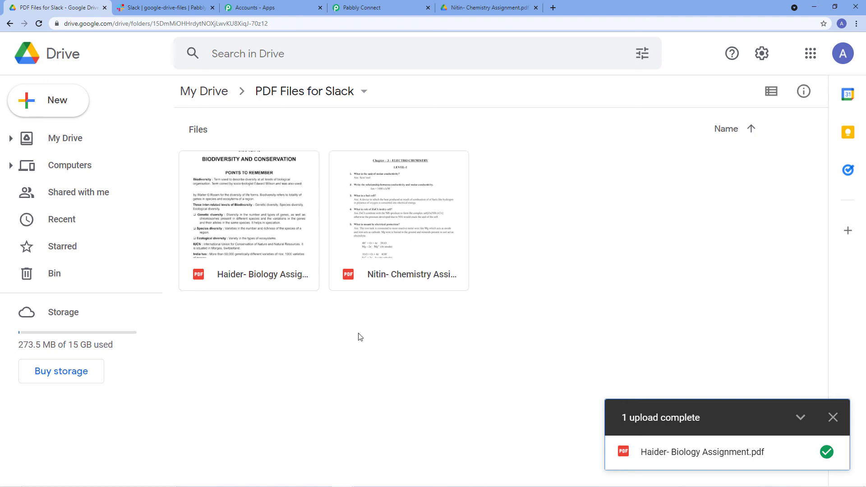
Check Slack's google-drive-files channel for the new file message and open its Drive link in a new tab
left_click(176, 11)
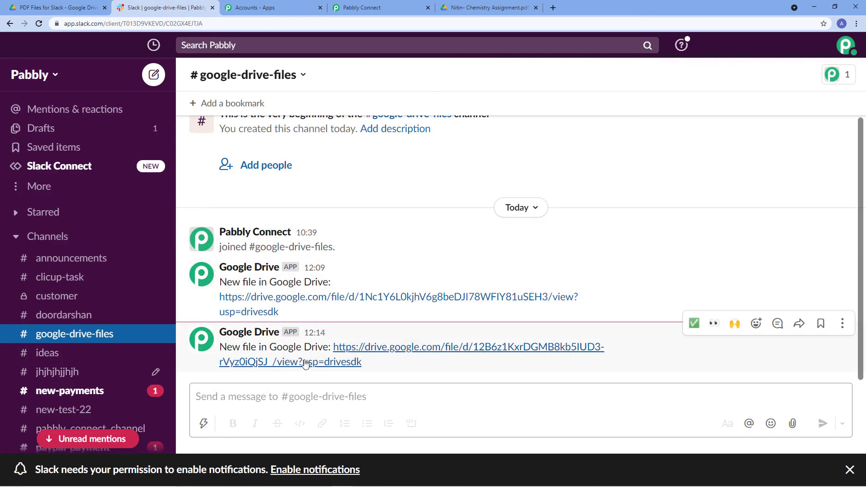
left_click(75, 6)
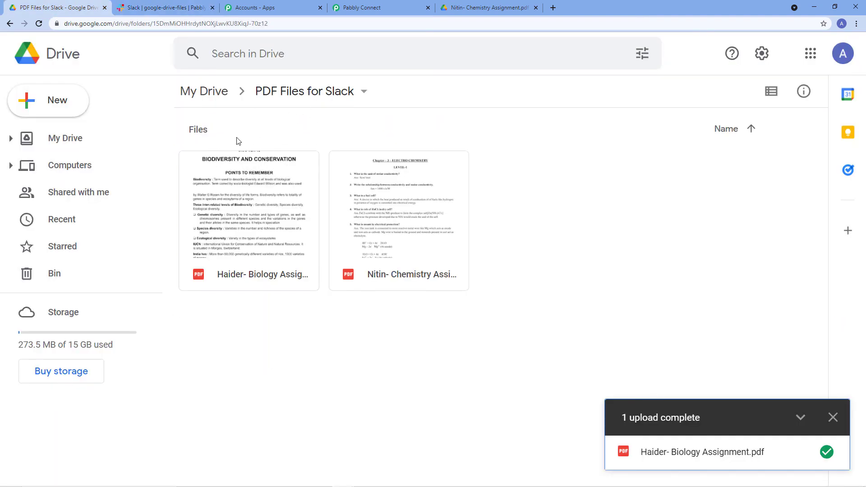
left_click(155, 4)
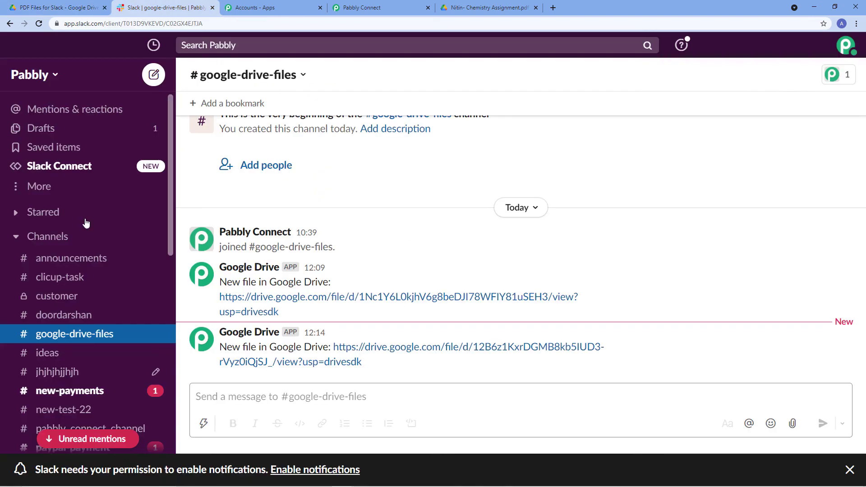
right_click(372, 352)
left_click(397, 358)
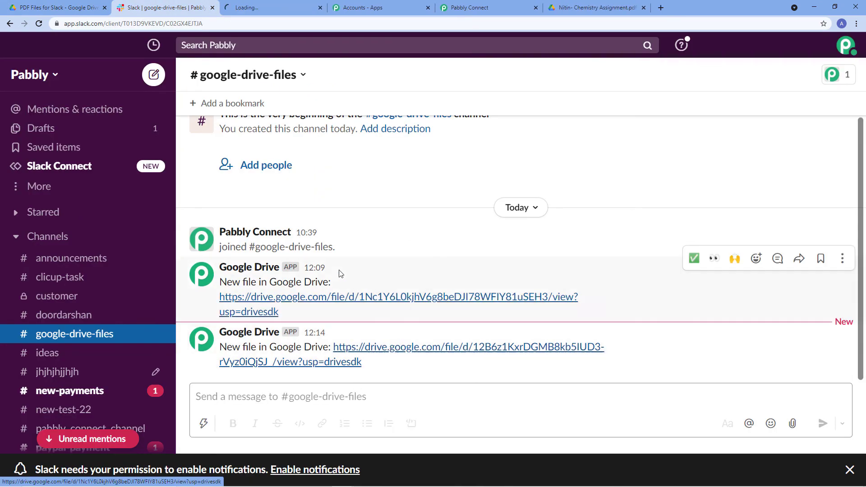
left_click(266, 7)
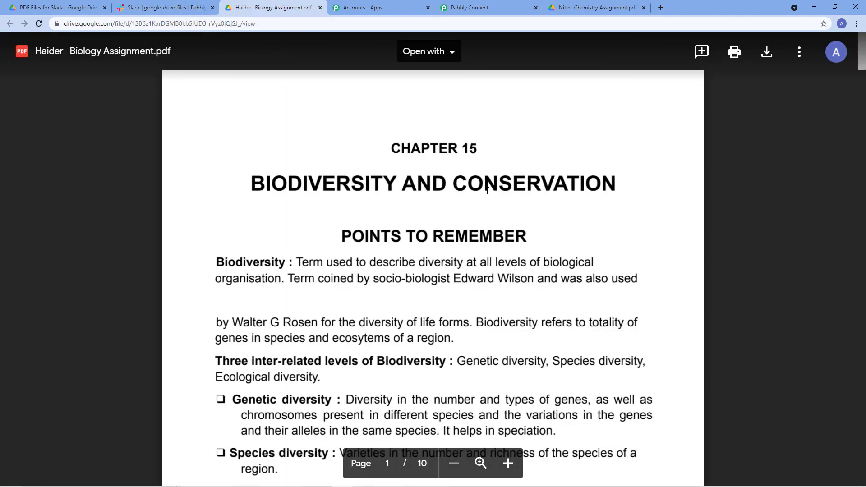
Preview the Biology Assignment PDF in the Drive folder and compare it with the linked file and the Slack channel's messages
left_click(59, 7)
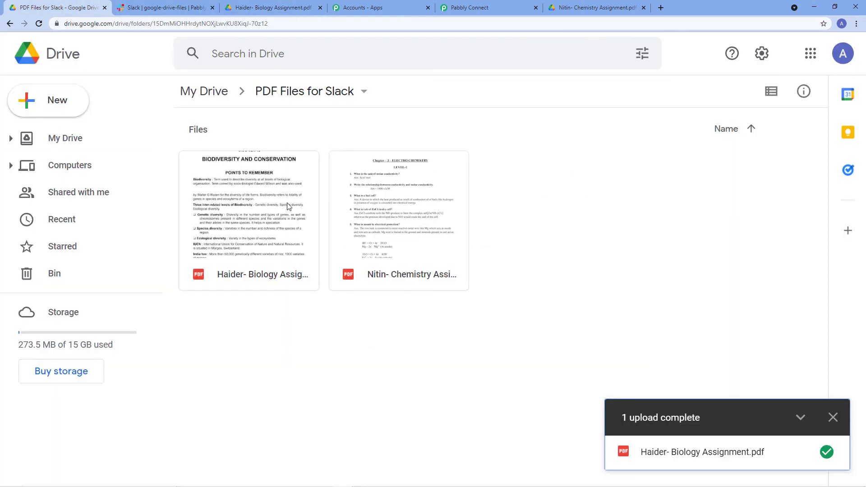
double_click(265, 206)
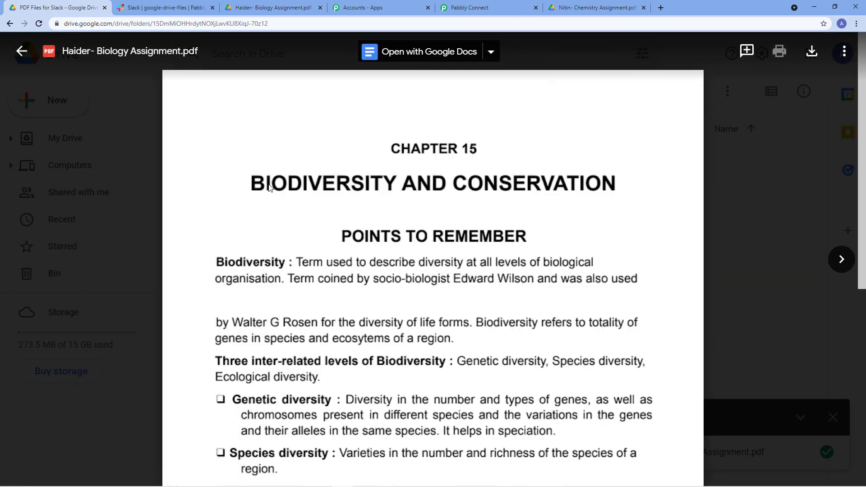
left_click(756, 187)
left_click(269, 8)
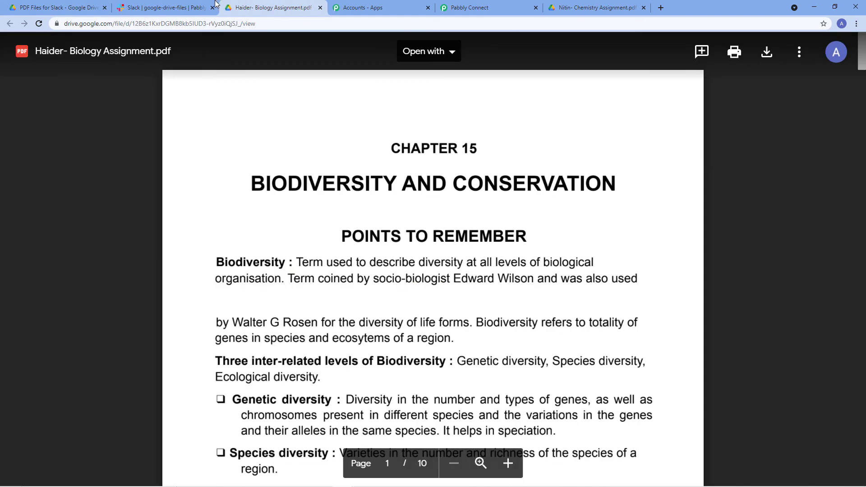
left_click(156, 7)
left_click(86, 7)
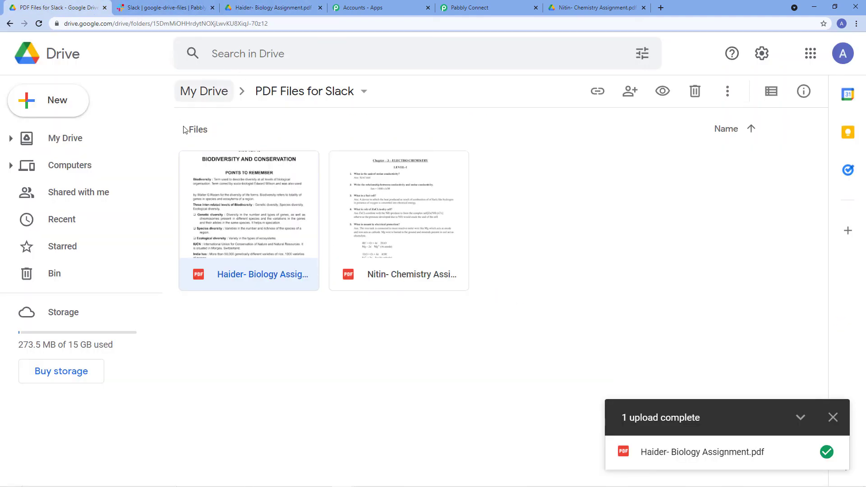
left_click(189, 4)
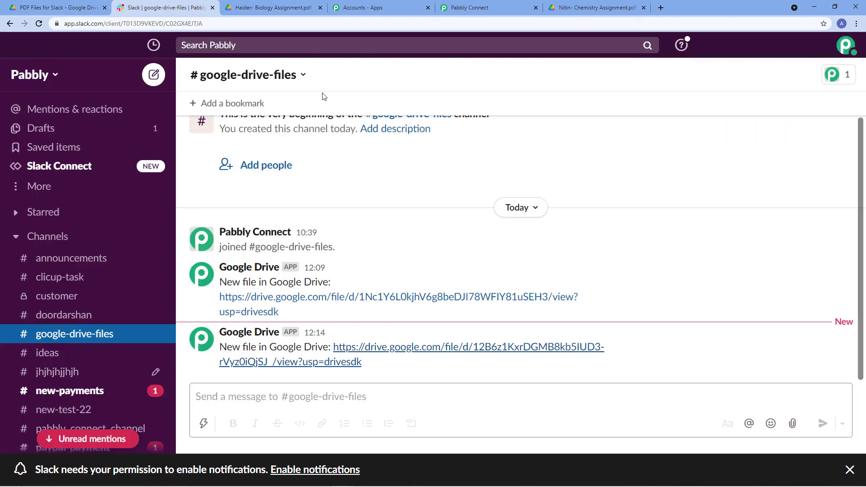
left_click(65, 4)
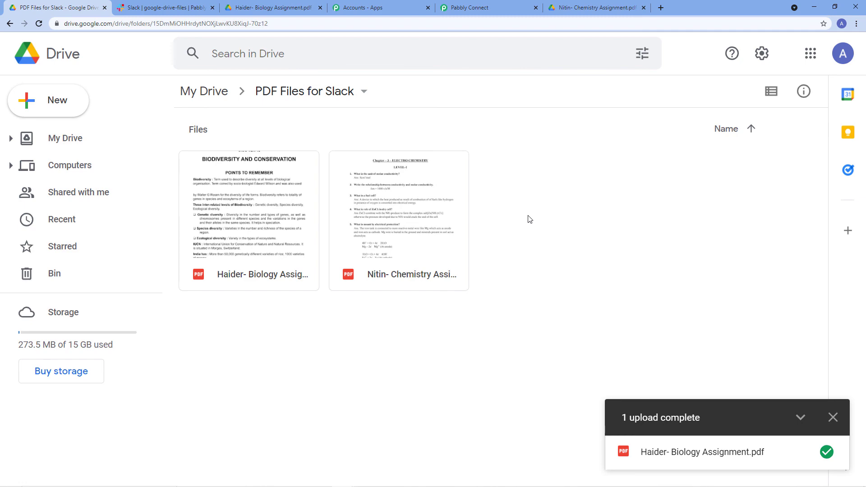
left_click(165, 7)
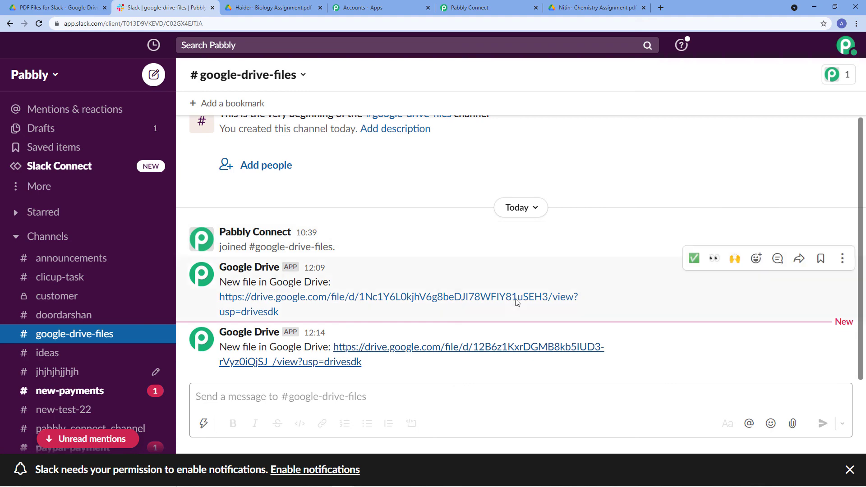
Switch to the Pabbly Connect workflow and collapse its Slack action, Share a File With Anyone action and Google Drive trigger
left_click(507, 8)
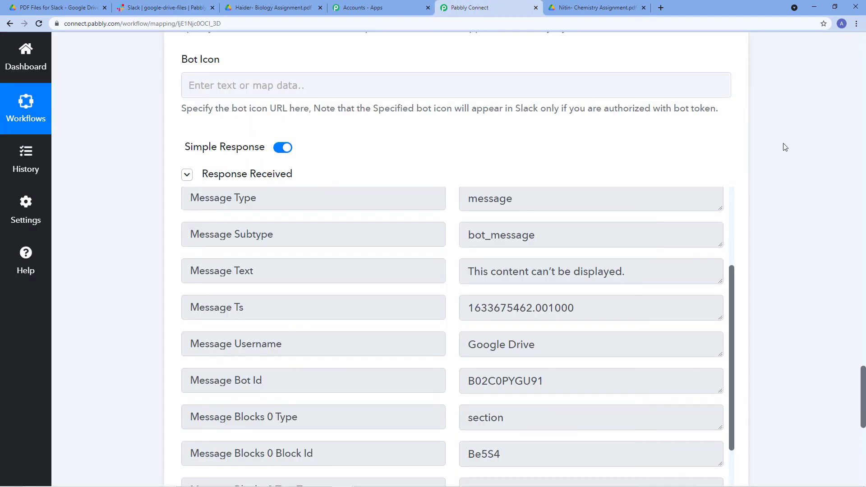
scroll(783, 145, "up", 12)
scroll(775, 194, "up", 3)
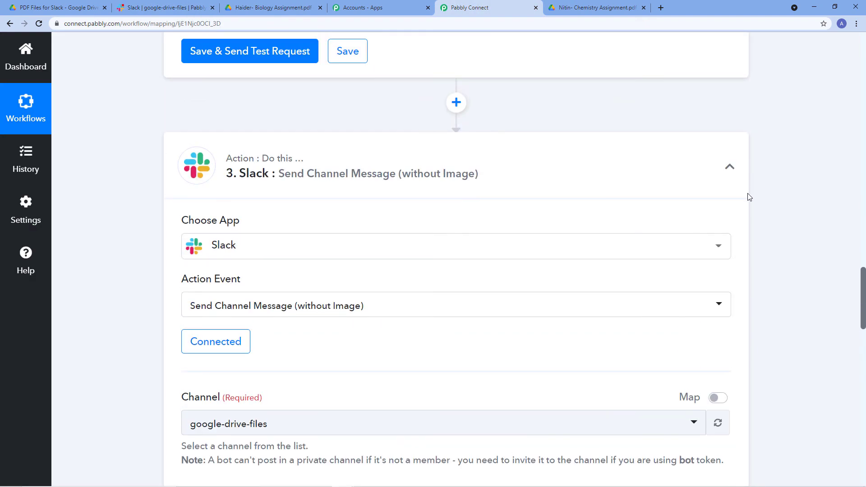
left_click(734, 168)
scroll(786, 166, "up", 8)
scroll(787, 190, "up", 7)
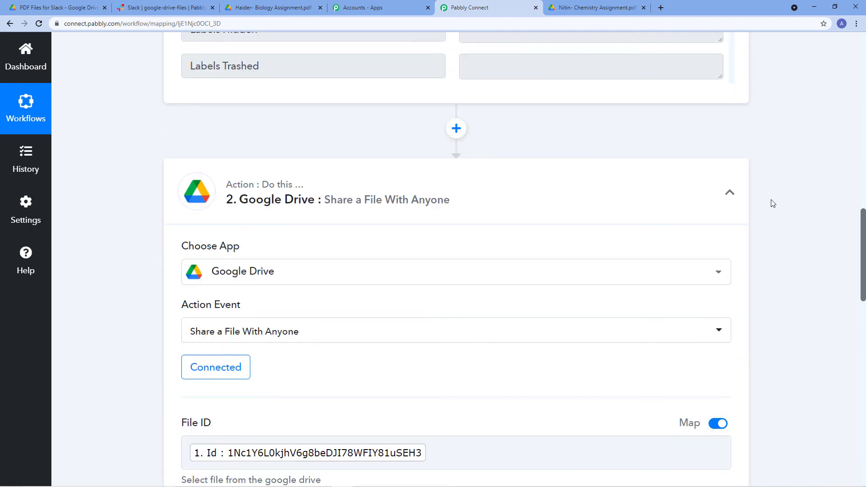
left_click(728, 194)
scroll(780, 186, "up", 10)
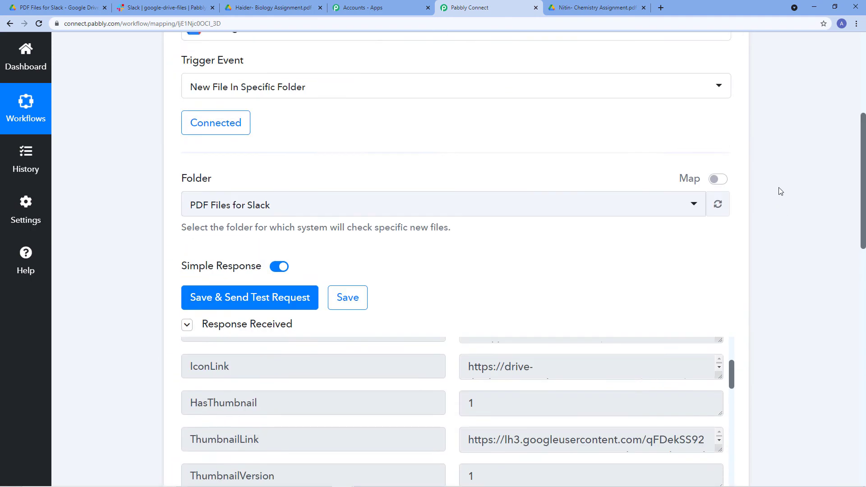
left_click(730, 217)
scroll(352, 263, "down", 2)
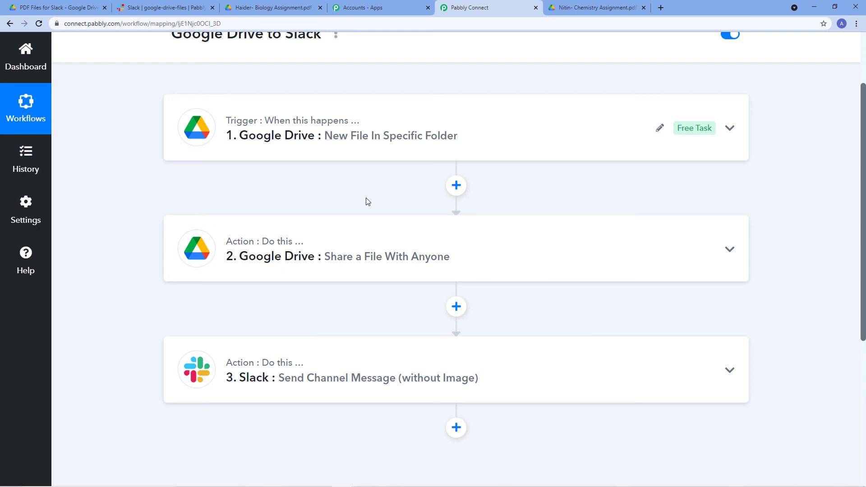
scroll(361, 200, "up", 2)
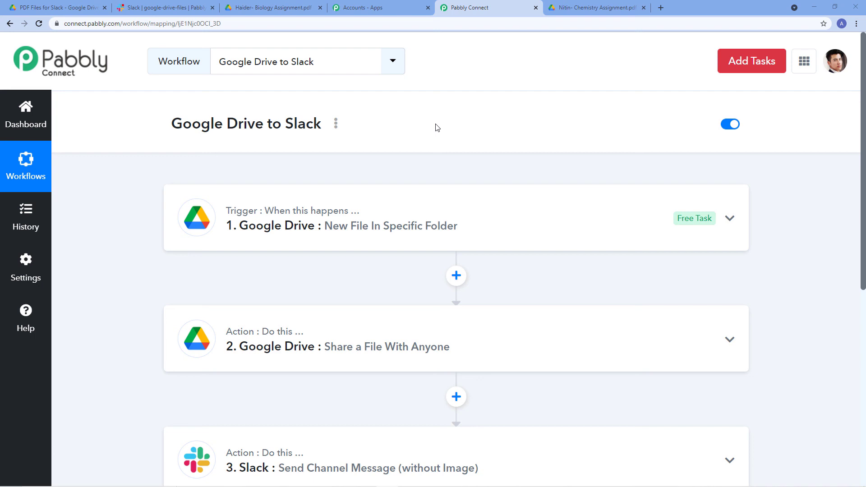
scroll(437, 127, "down", 2)
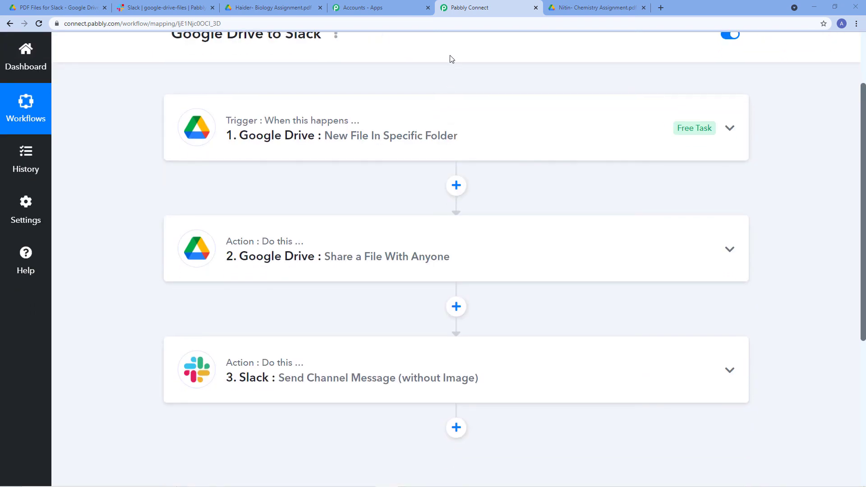
scroll(448, 50, "up", 1)
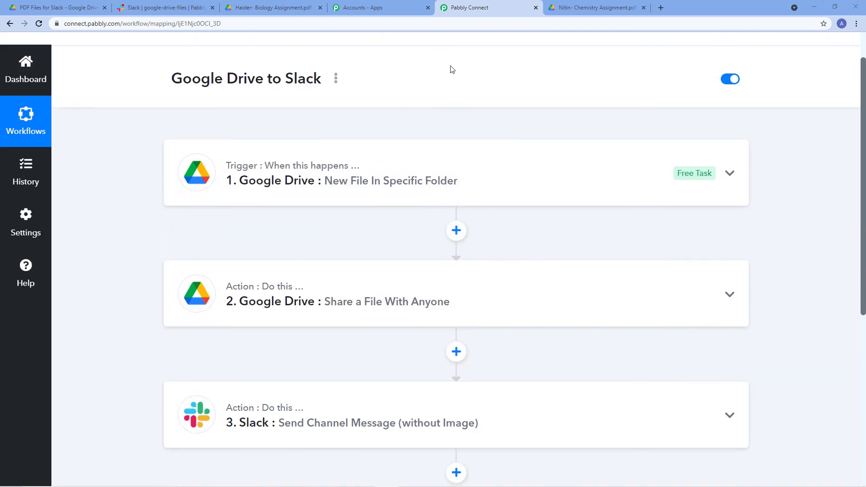